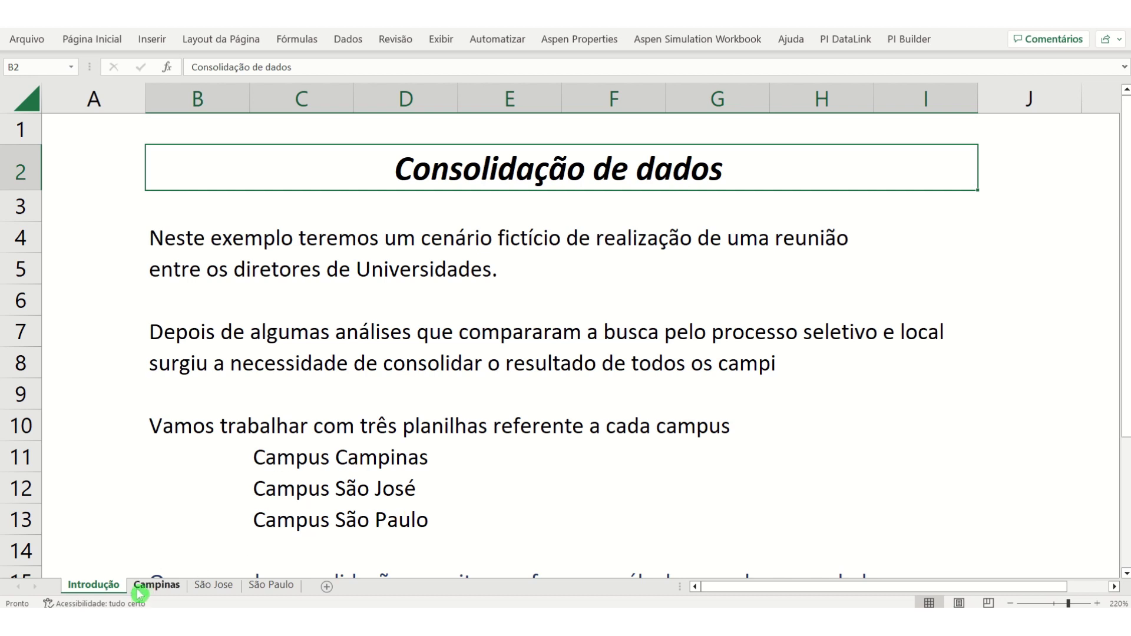
Step: Read the rest of the Introdução sheet and examine the course enrolment tables on the Campinas, São Jose and São Paulo sheets
left_click(140, 589)
scroll(399, 414, "down", 3)
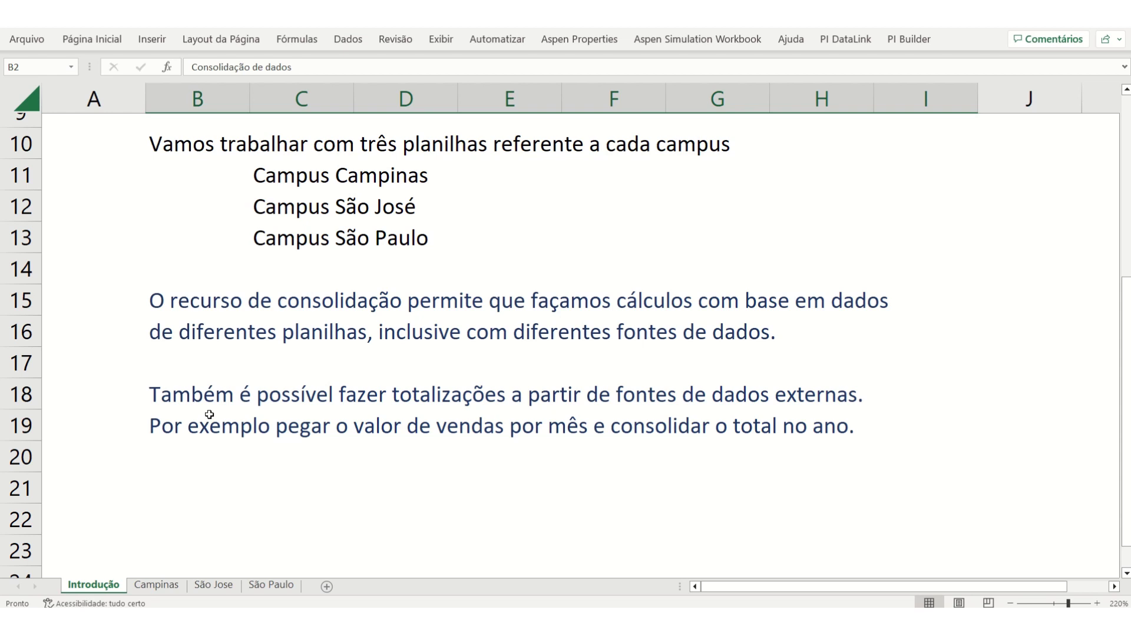
left_click(171, 584)
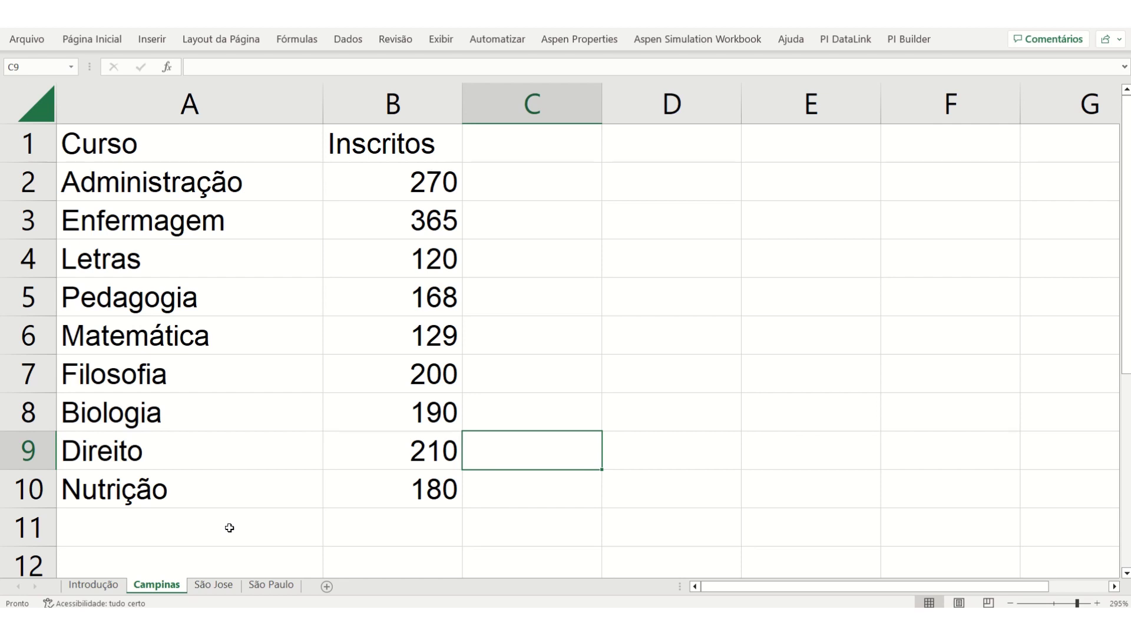
left_click(233, 585)
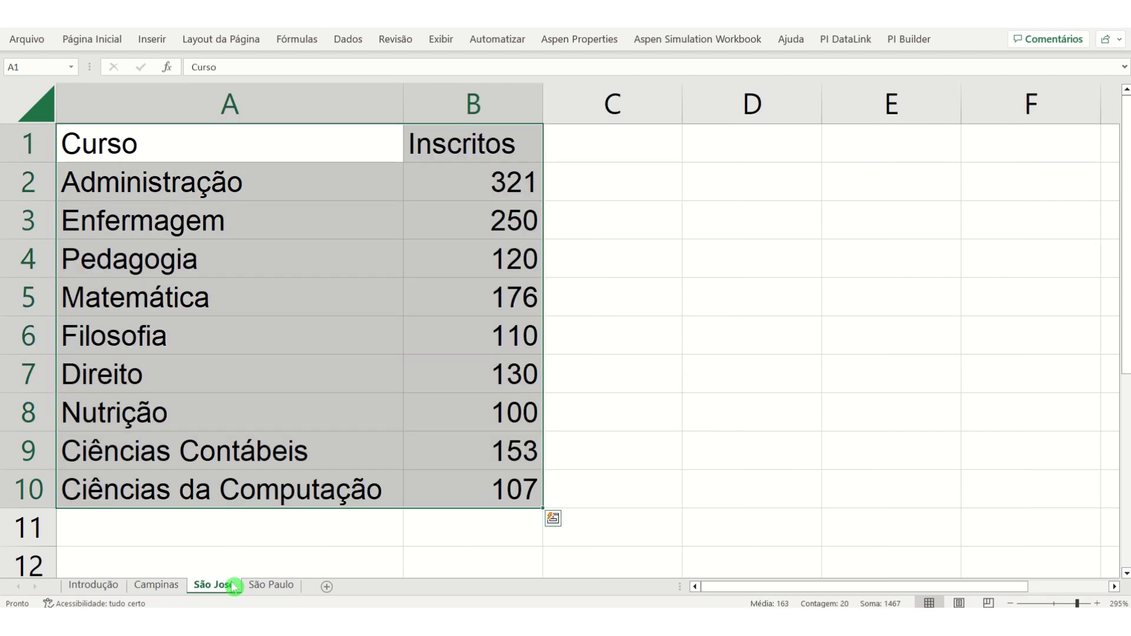
left_click(222, 144)
left_click(237, 585)
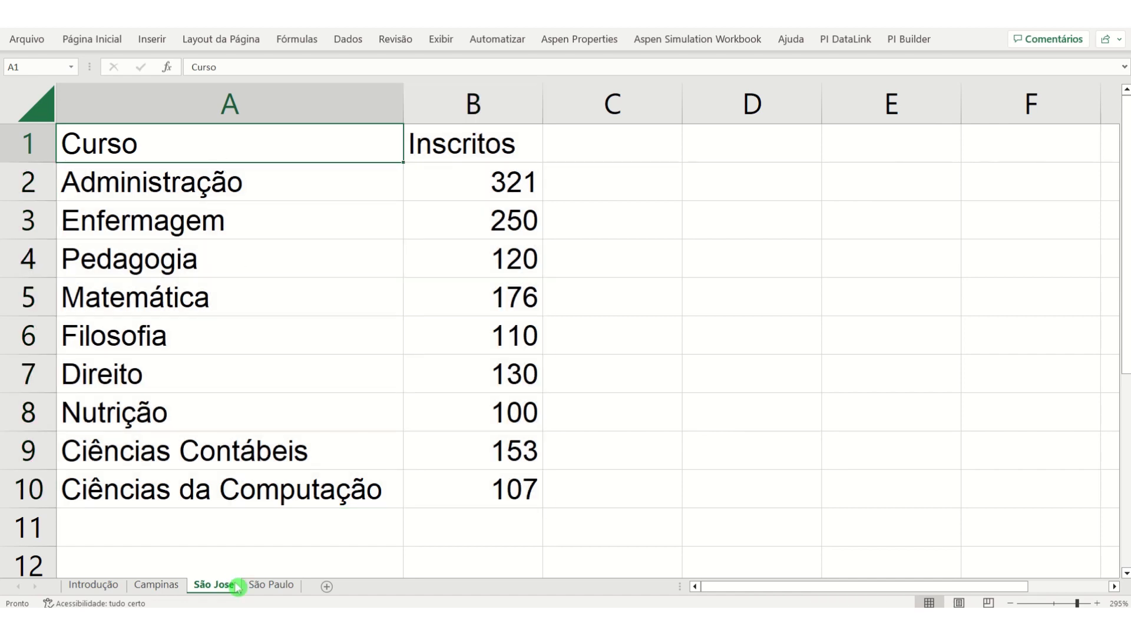
left_click(253, 585)
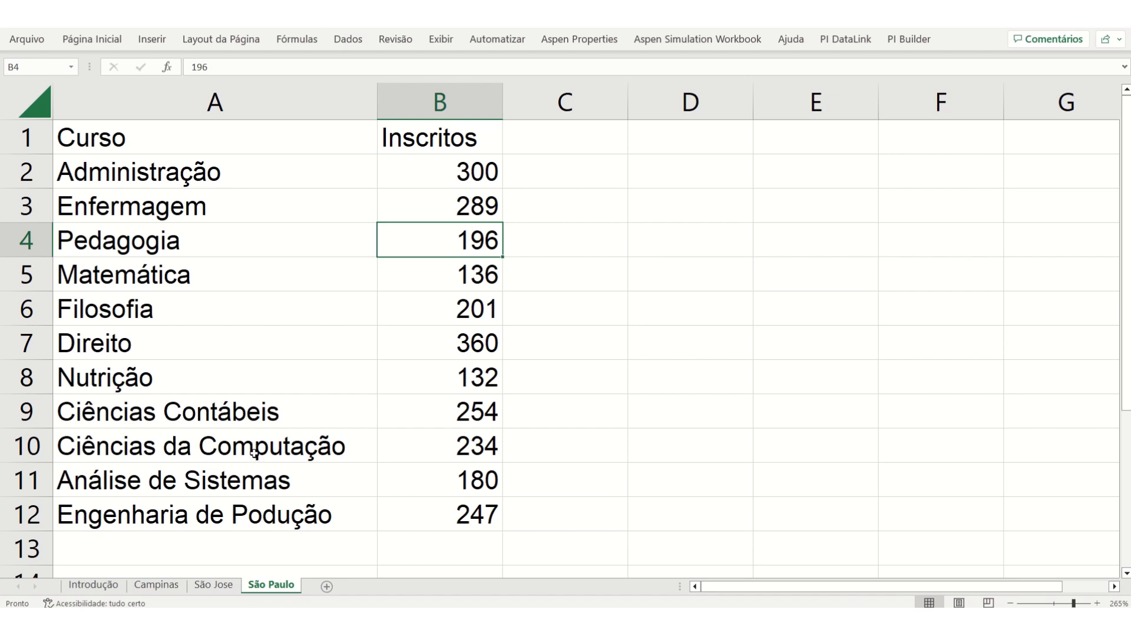
Step: Add a new blank worksheet after the São Paulo sheet
left_click(326, 587)
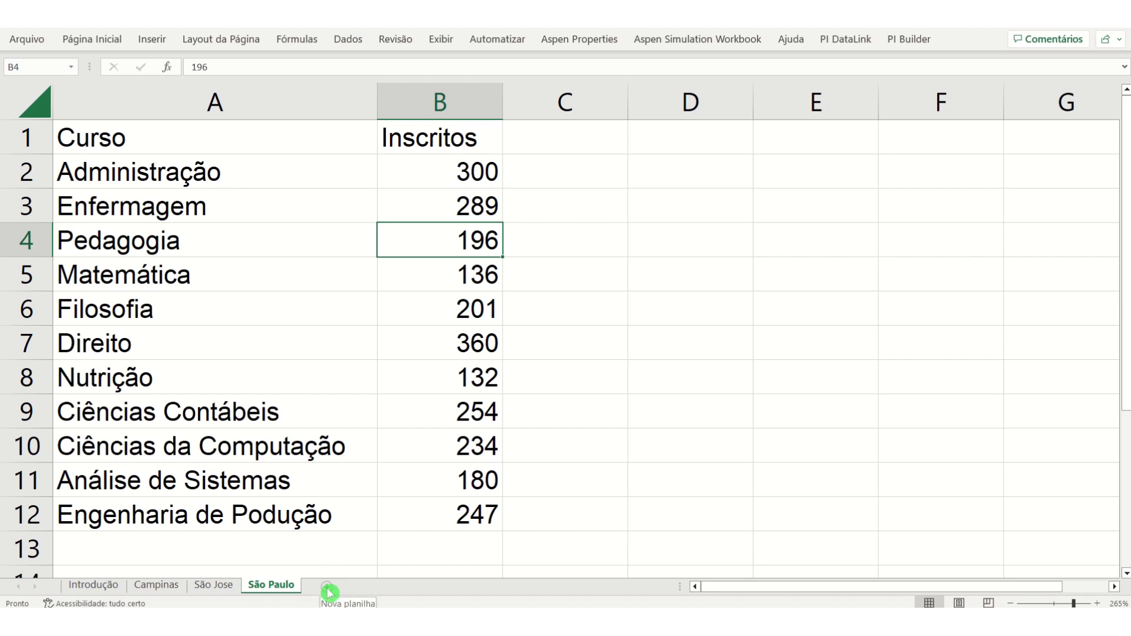
left_click(328, 588)
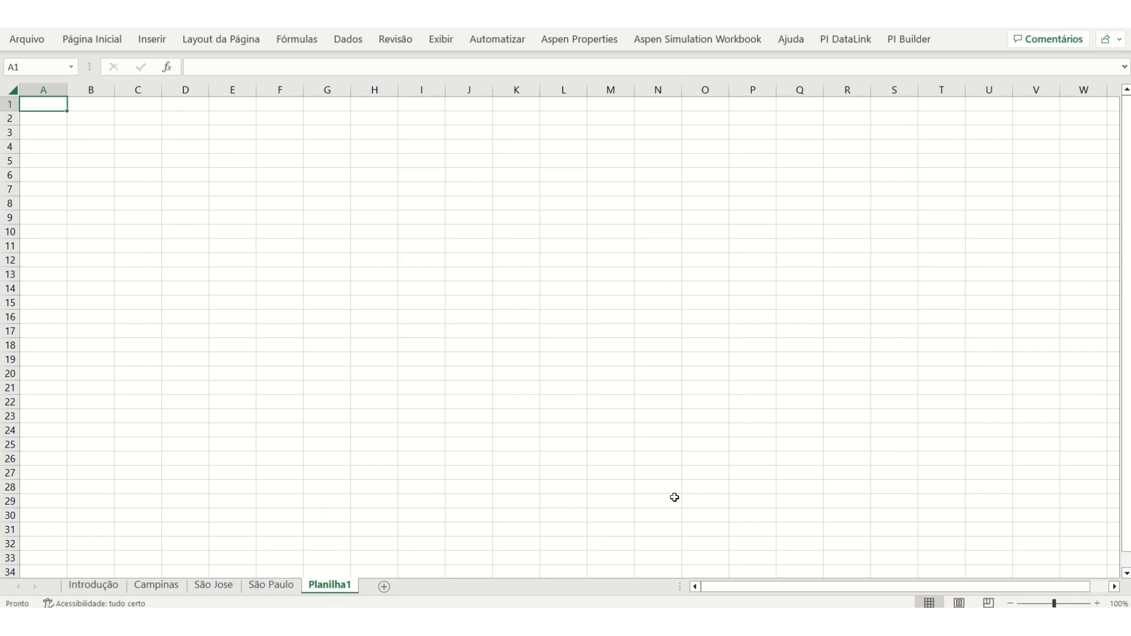
scroll(596, 448, "up", 5, "ctrl")
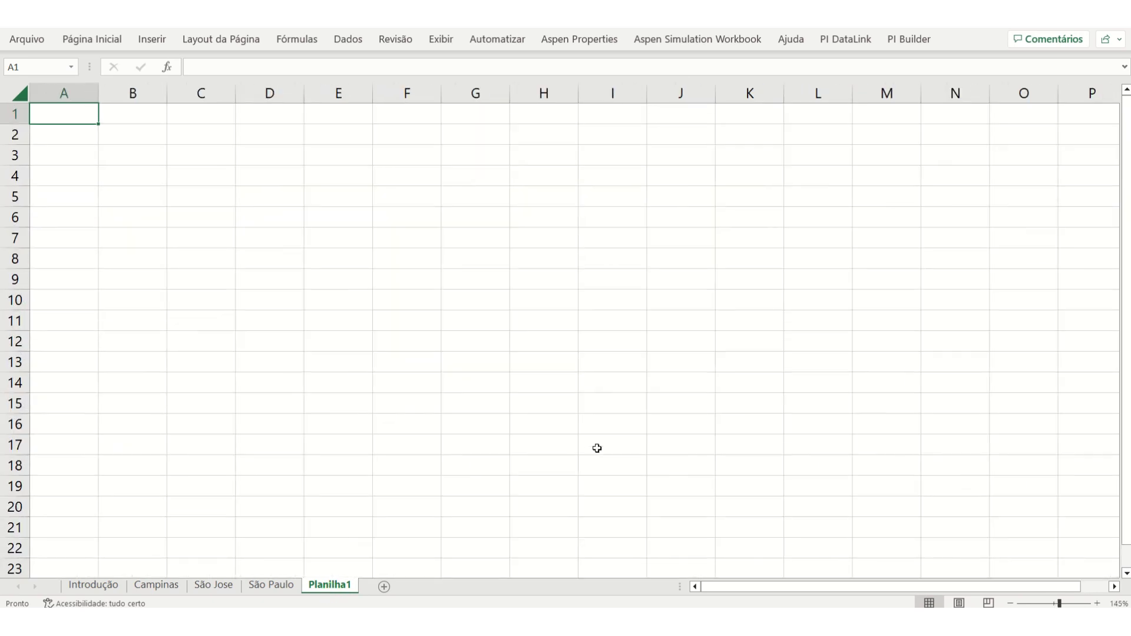
scroll(597, 448, "up", 3, "ctrl")
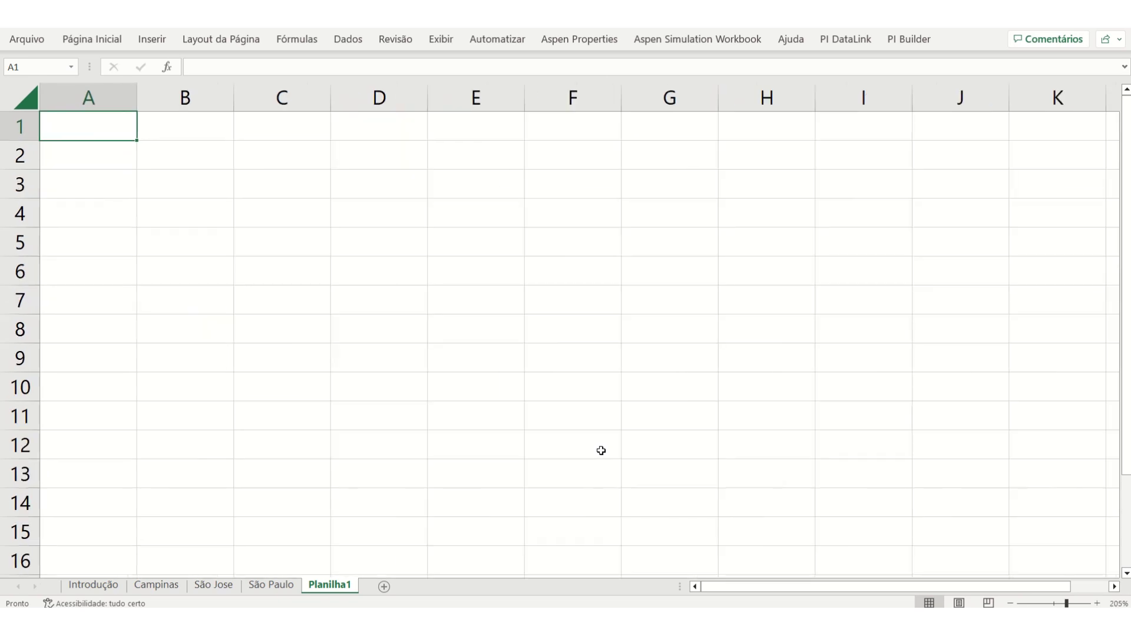
scroll(603, 450, "up", 1)
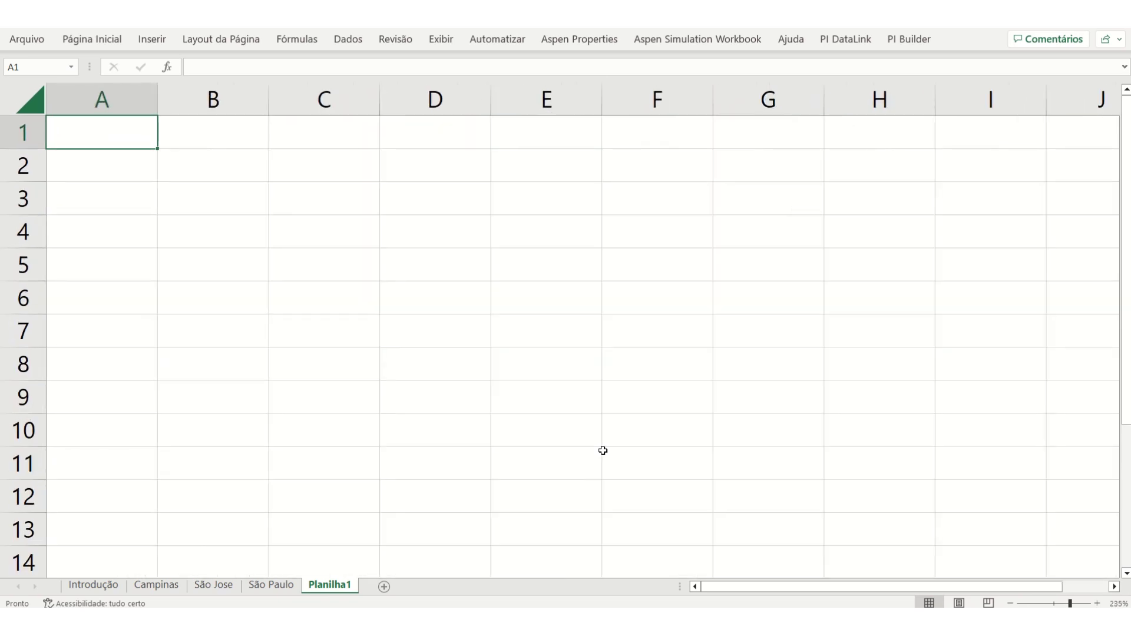
scroll(603, 451, "up", 1)
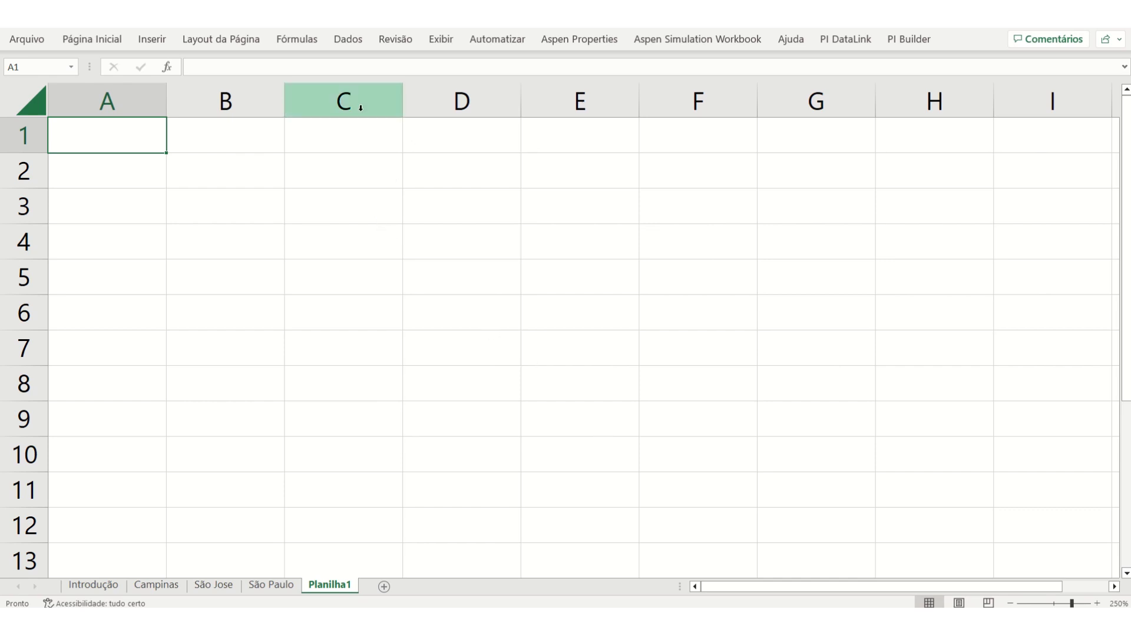
Step: Start a data consolidation at cell A1 of the new sheet with Soma as the function
left_click(360, 42)
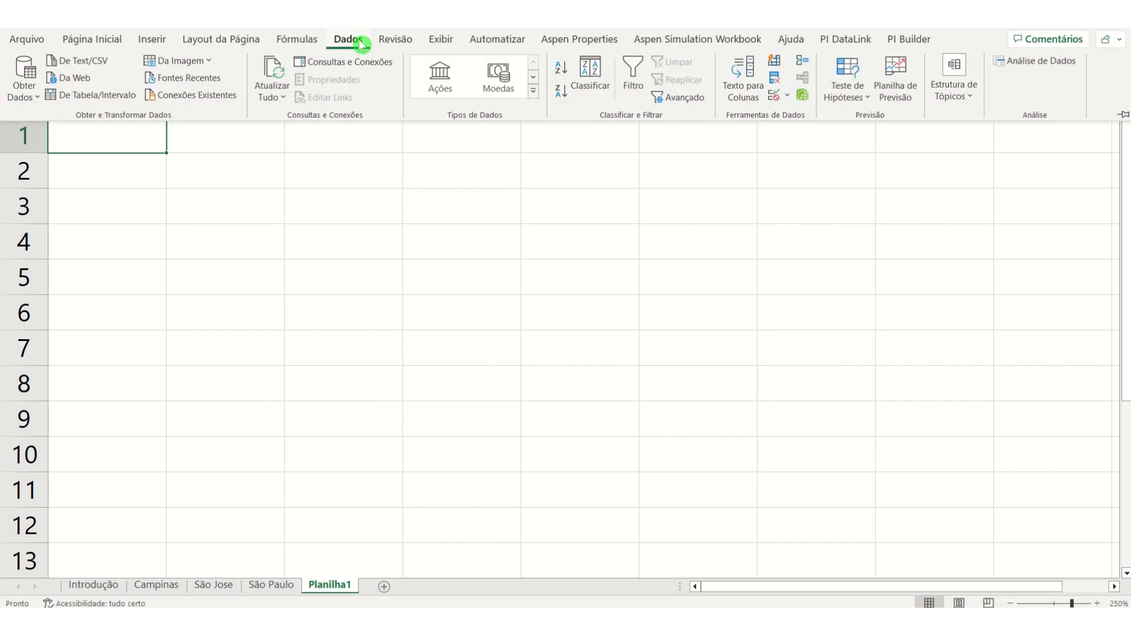
left_click(805, 66)
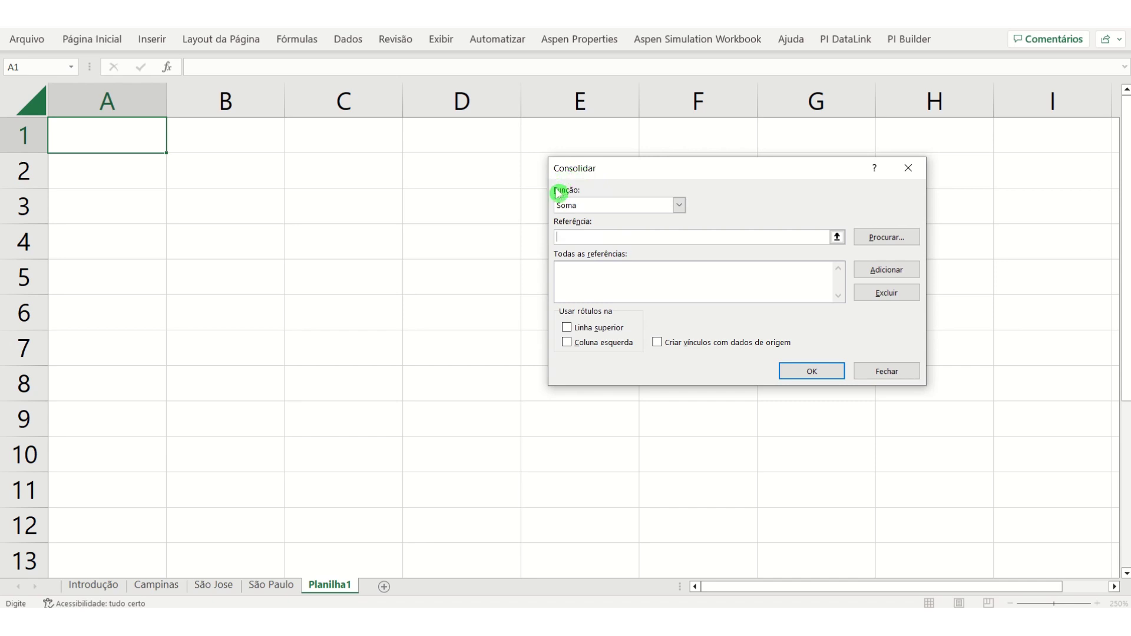
left_click(679, 205)
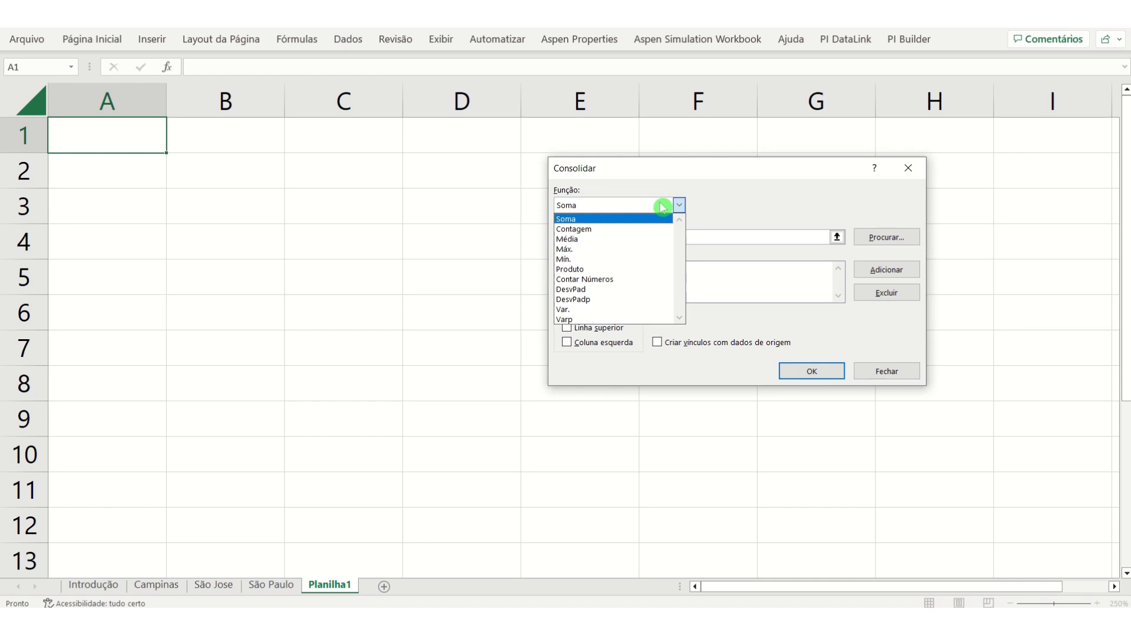
left_click(630, 223)
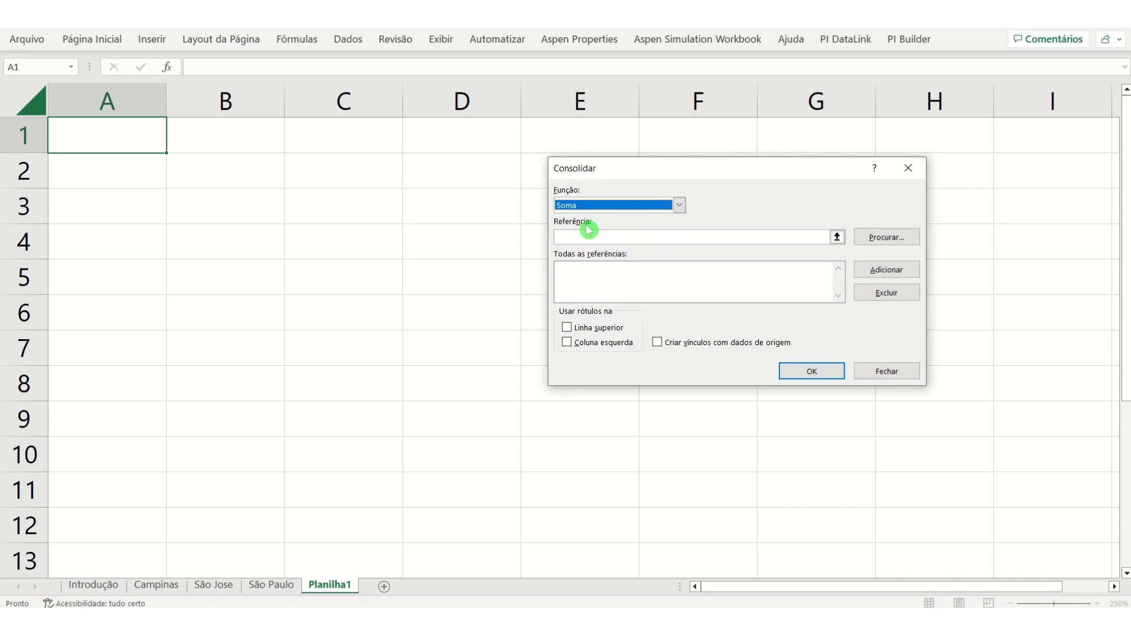
Step: Add range A1:B10 of the Campinas sheet to the consolidation references
left_click(838, 238)
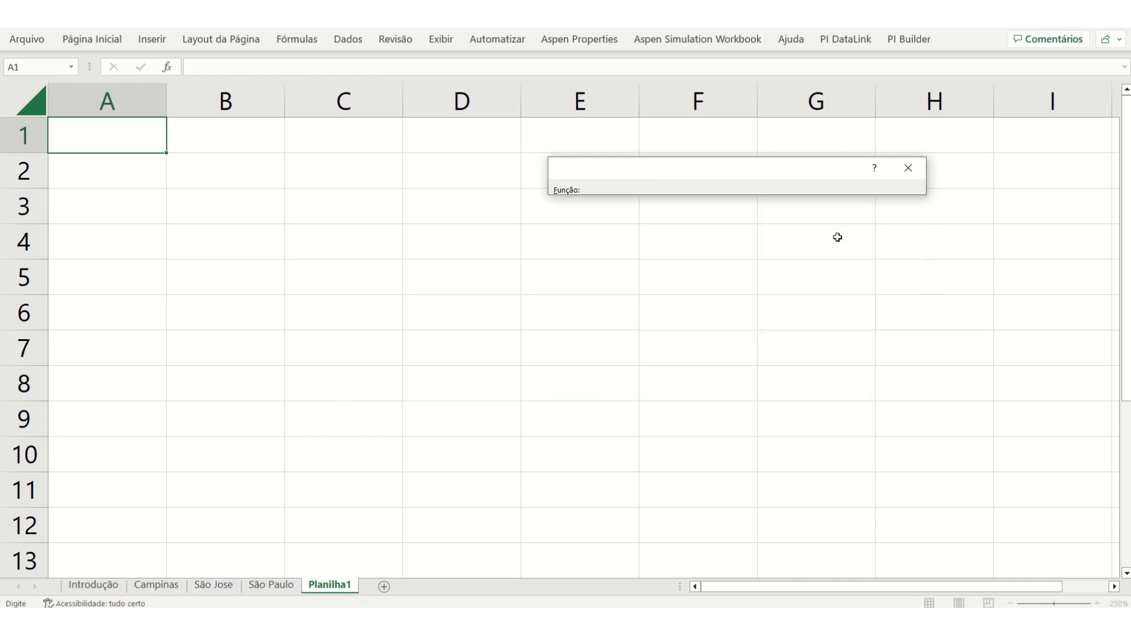
left_click(172, 585)
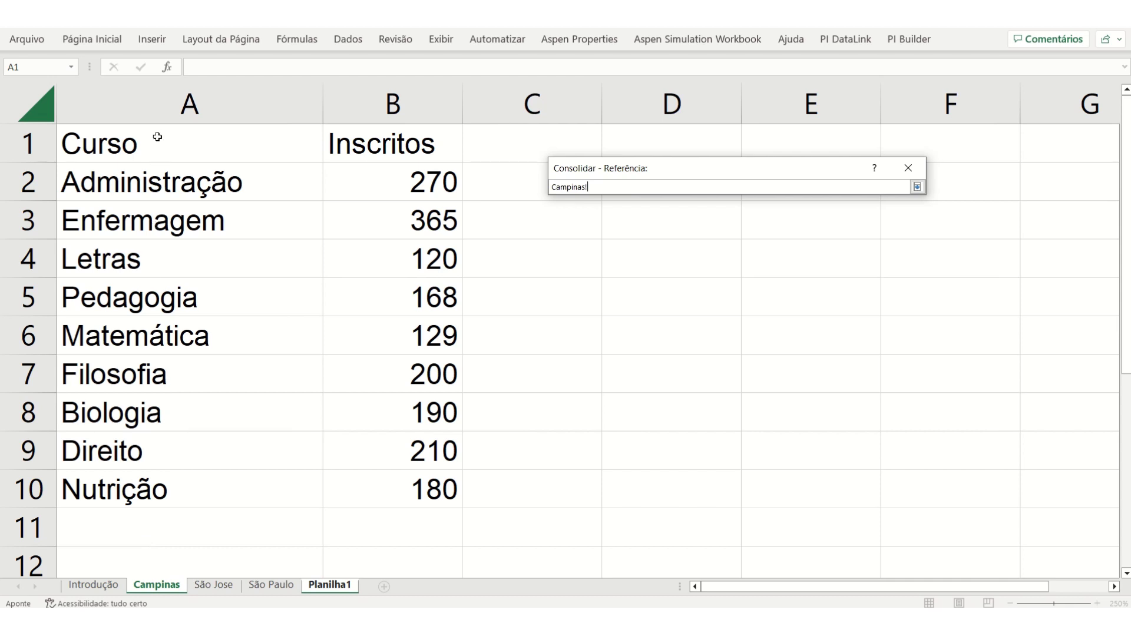
mouse_move(157, 138)
left_mouse_down()
mouse_move(328, 330)
mouse_move(419, 398)
mouse_move(371, 444)
mouse_move(379, 475)
left_mouse_up()
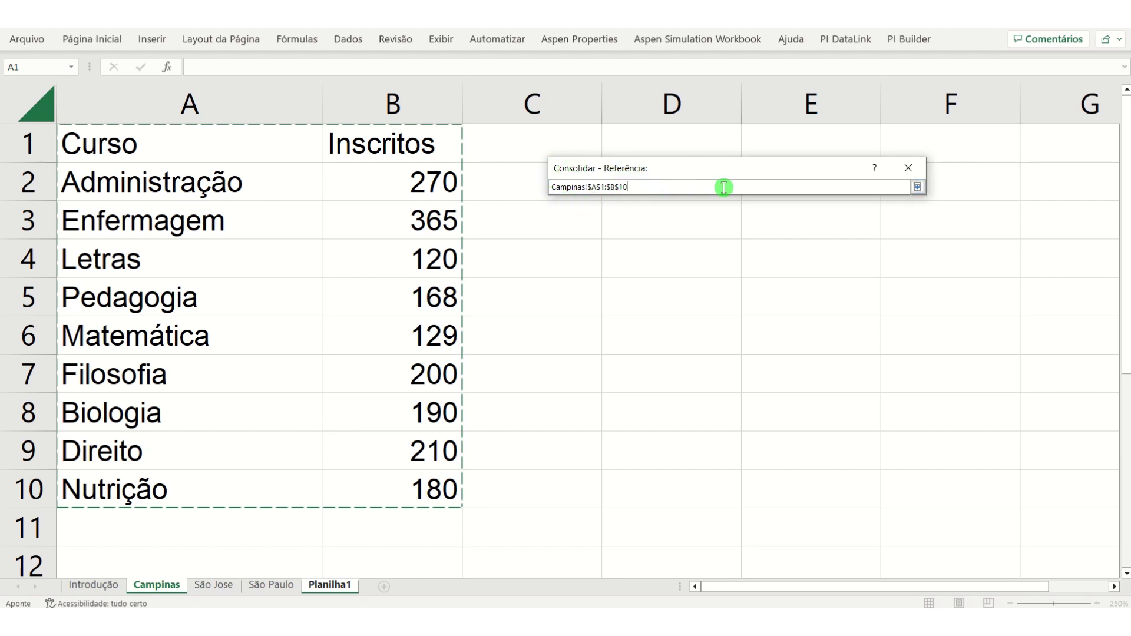
left_click(917, 187)
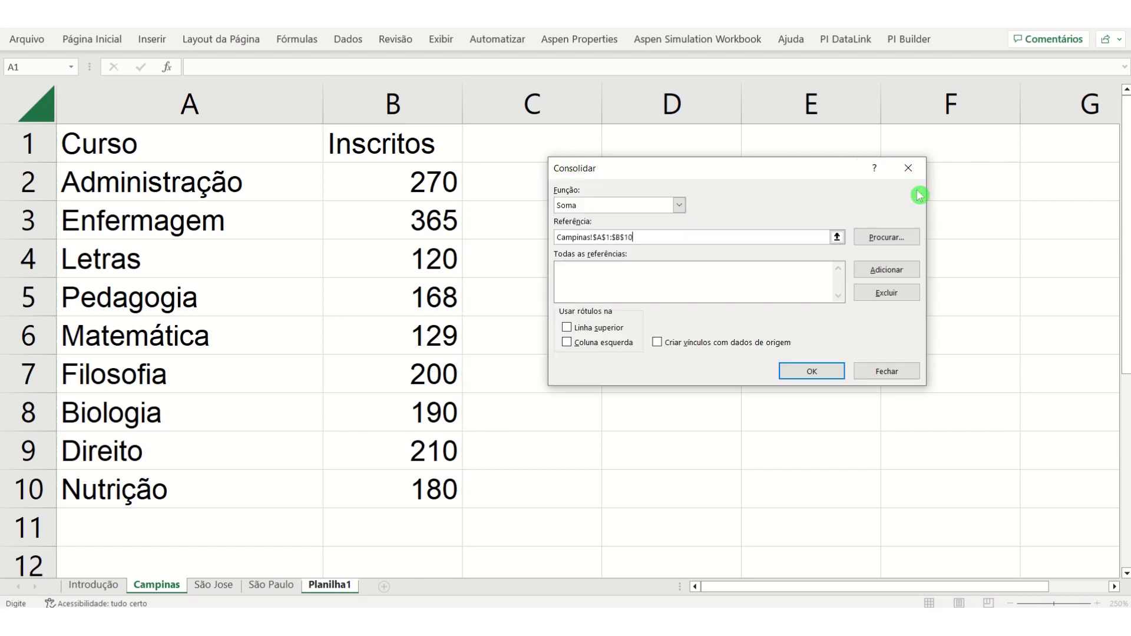
left_click(901, 271)
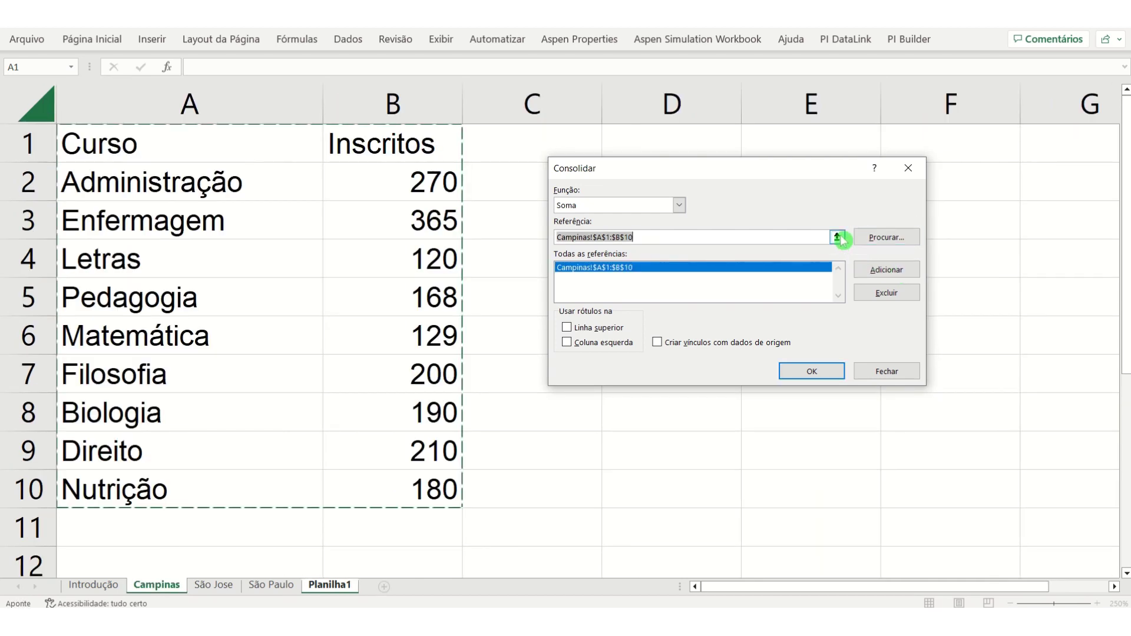
Step: Add range A1:B10 of the São Jose sheet to the consolidation references
left_click(837, 238)
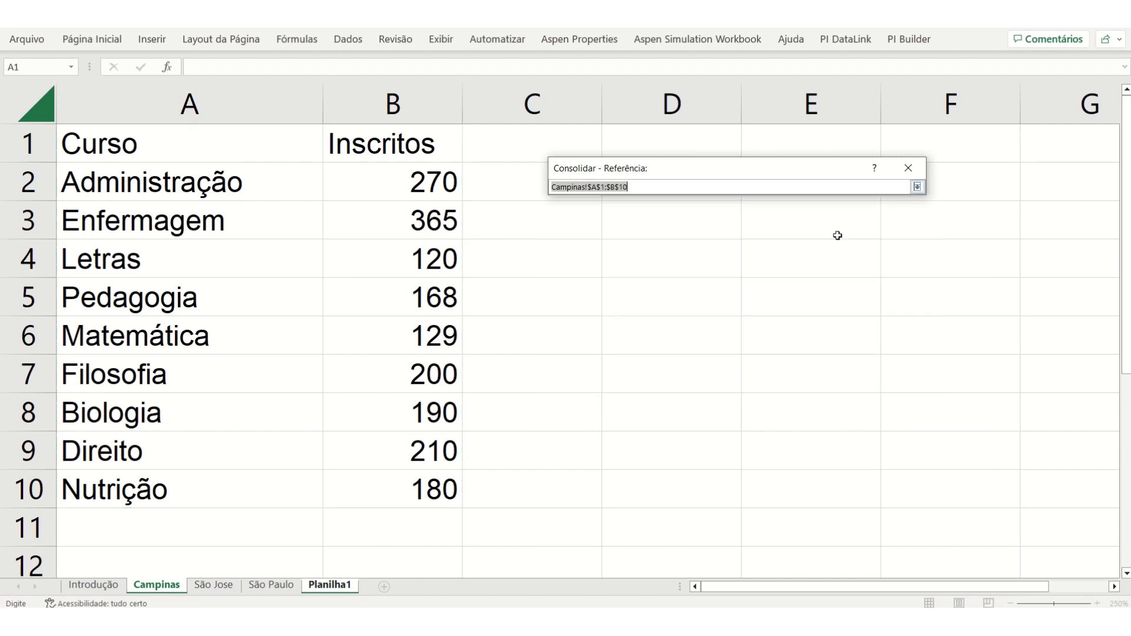
left_click(213, 585)
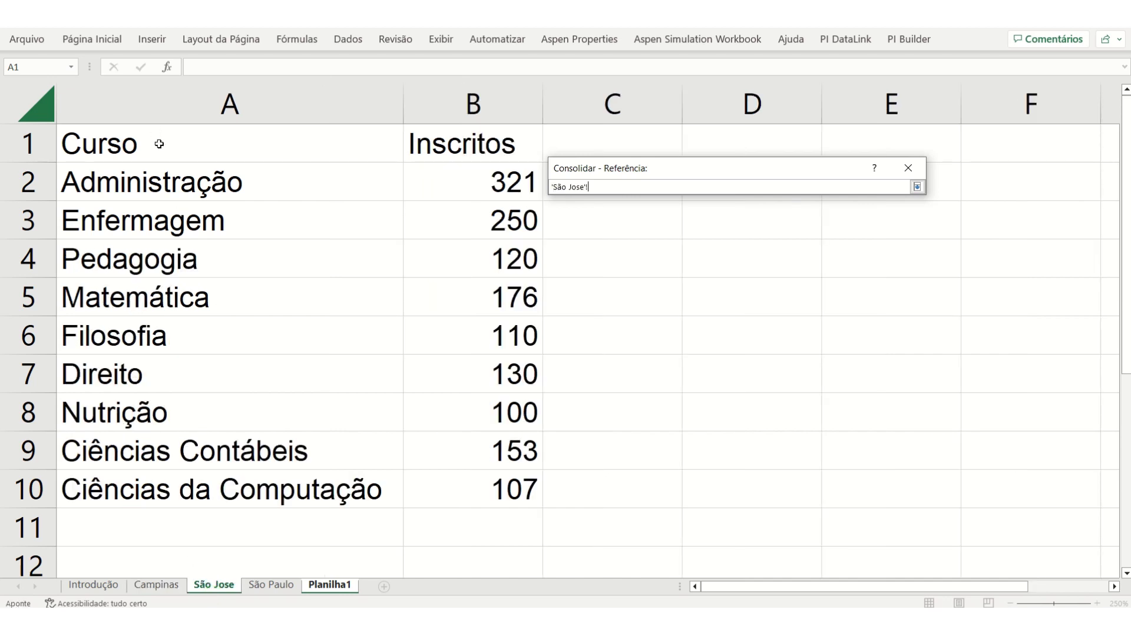
left_click_drag(159, 143, 446, 474)
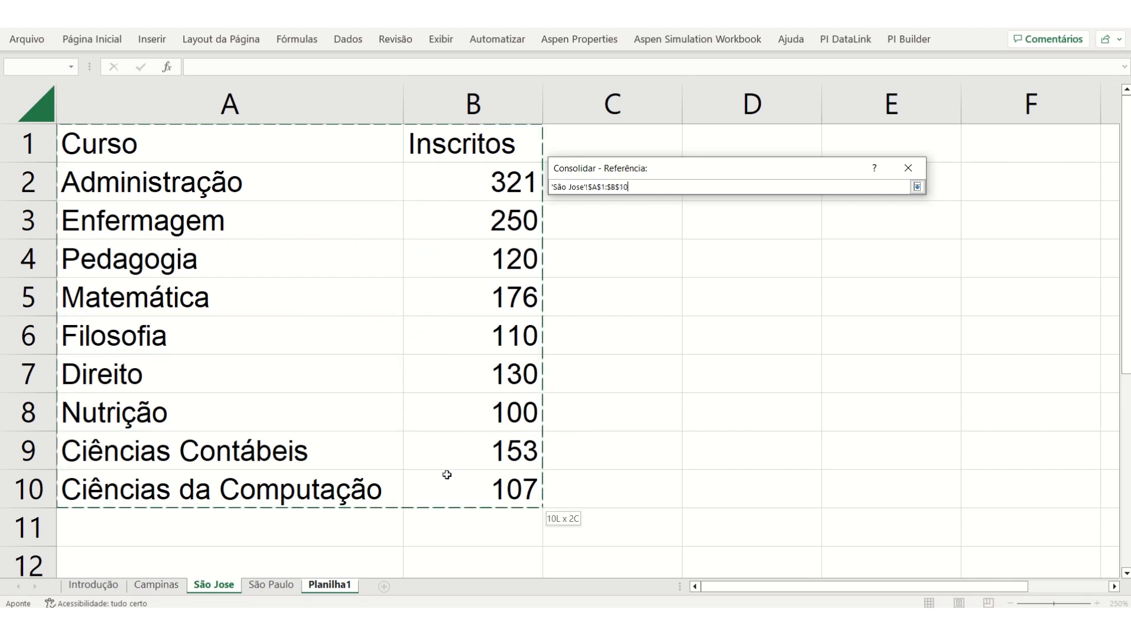
left_click(917, 187)
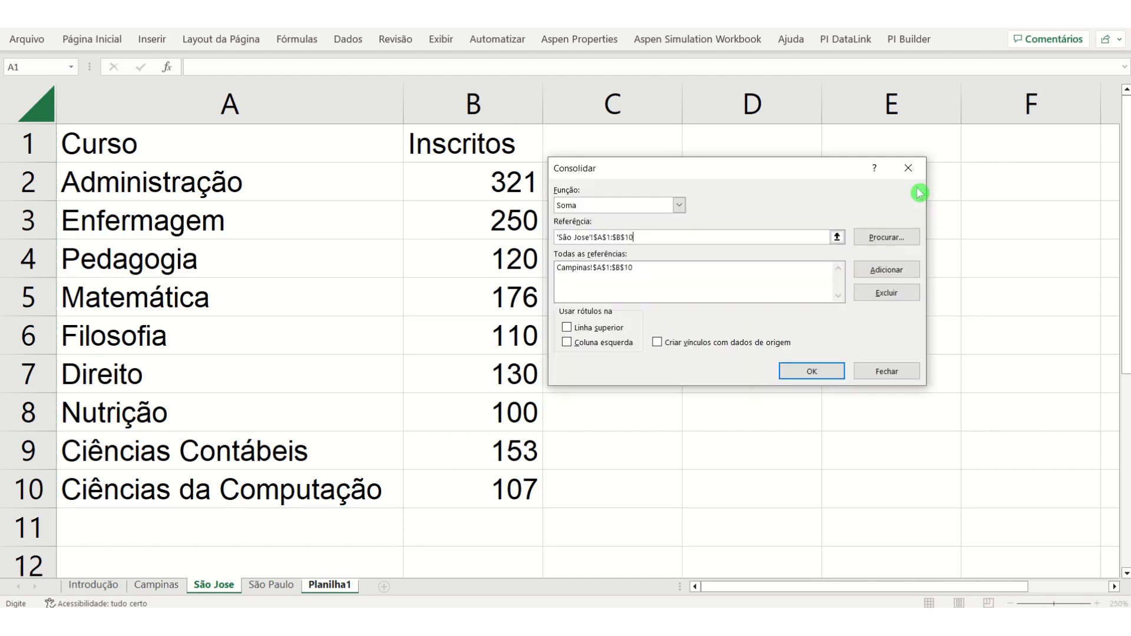
left_click(891, 269)
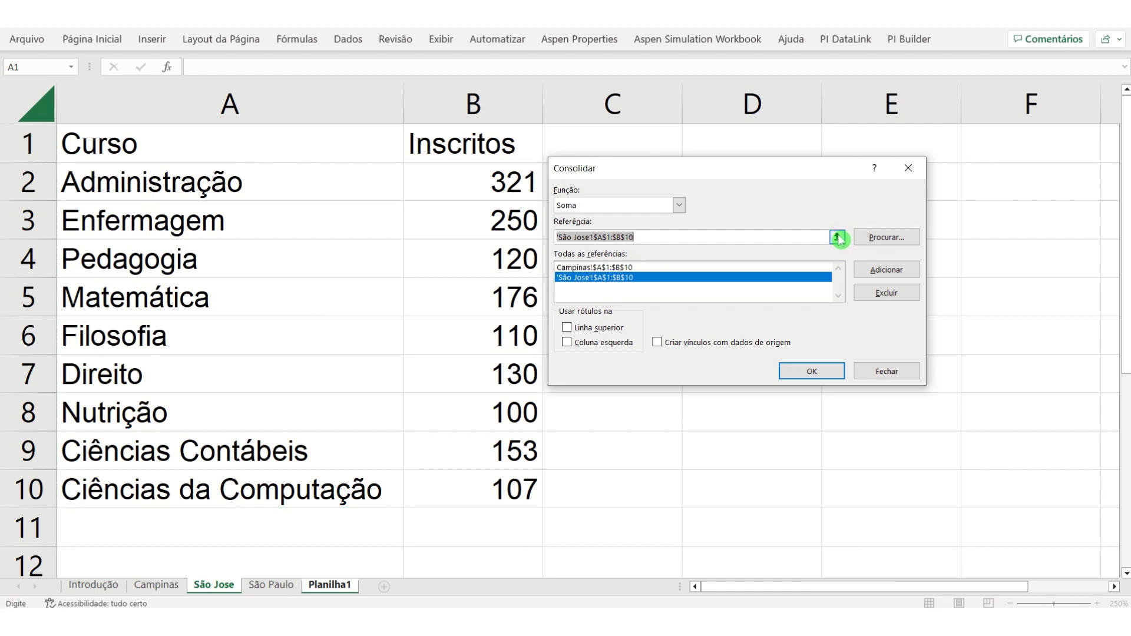
Step: Add range A1:B12 of the São Paulo sheet to the consolidation references
left_click(837, 238)
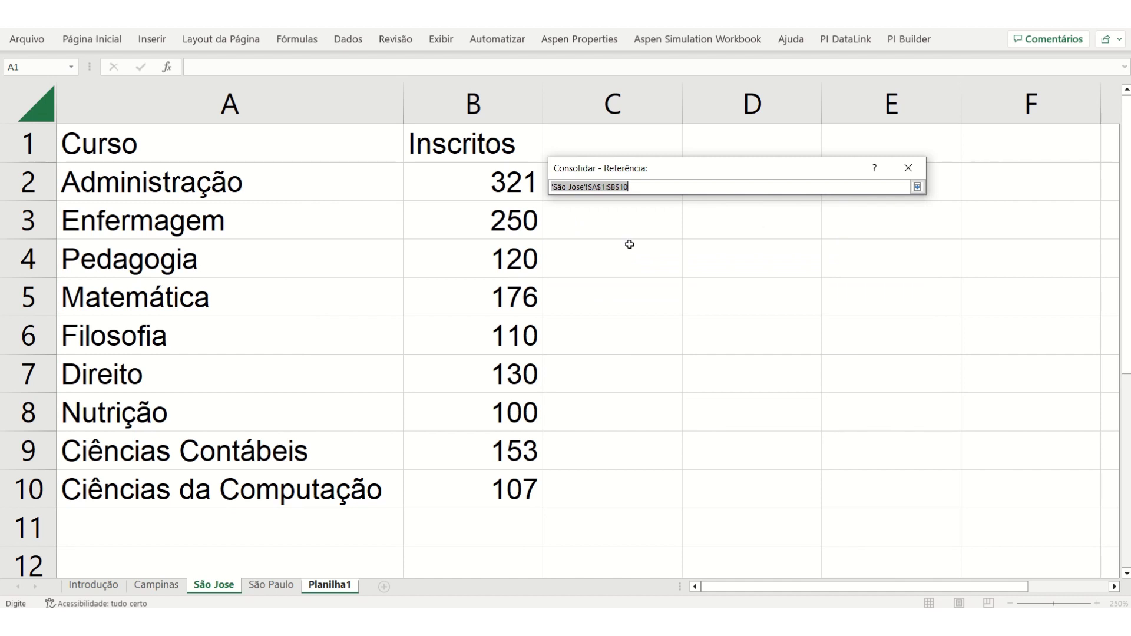
left_click(258, 590)
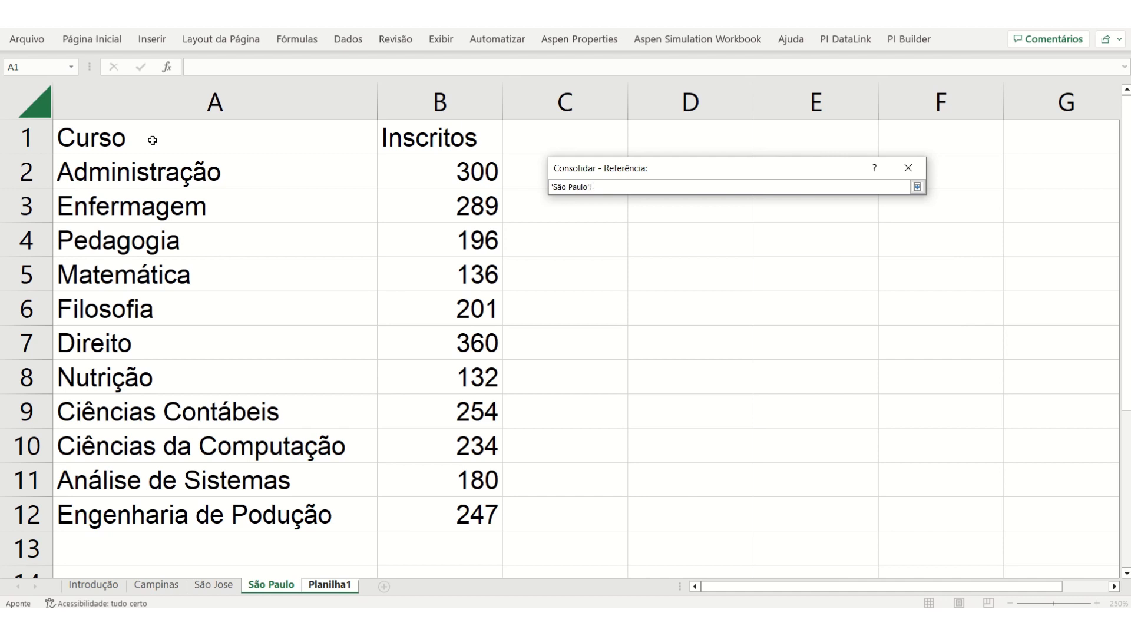
mouse_move(153, 140)
left_mouse_down()
mouse_move(365, 180)
mouse_move(344, 386)
mouse_move(417, 505)
left_mouse_up()
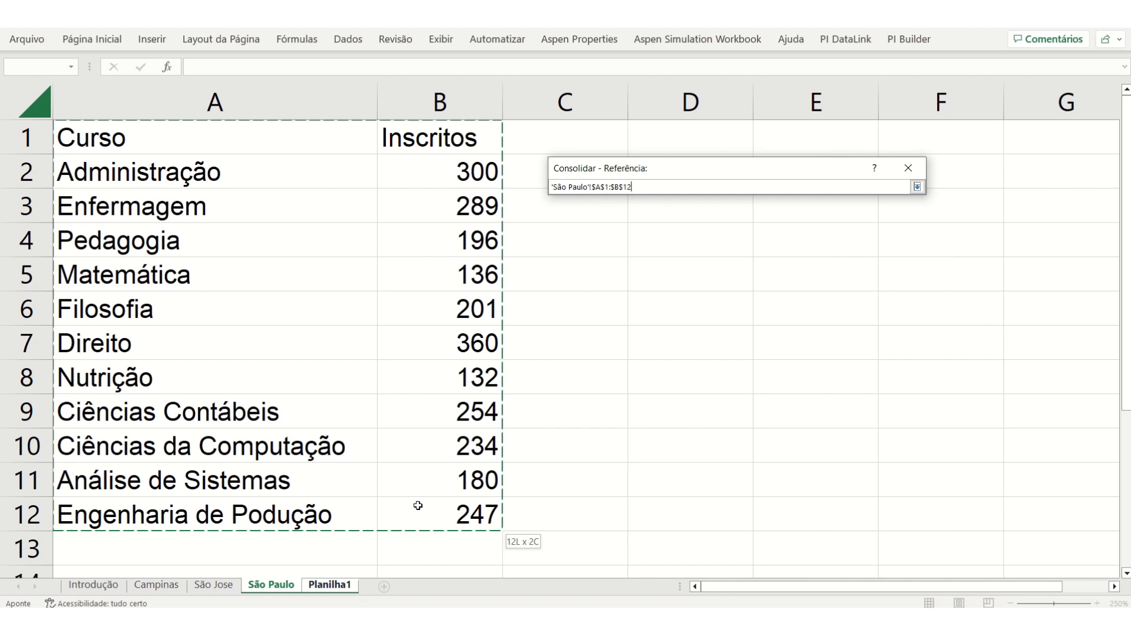
left_click_drag(417, 505, 418, 505)
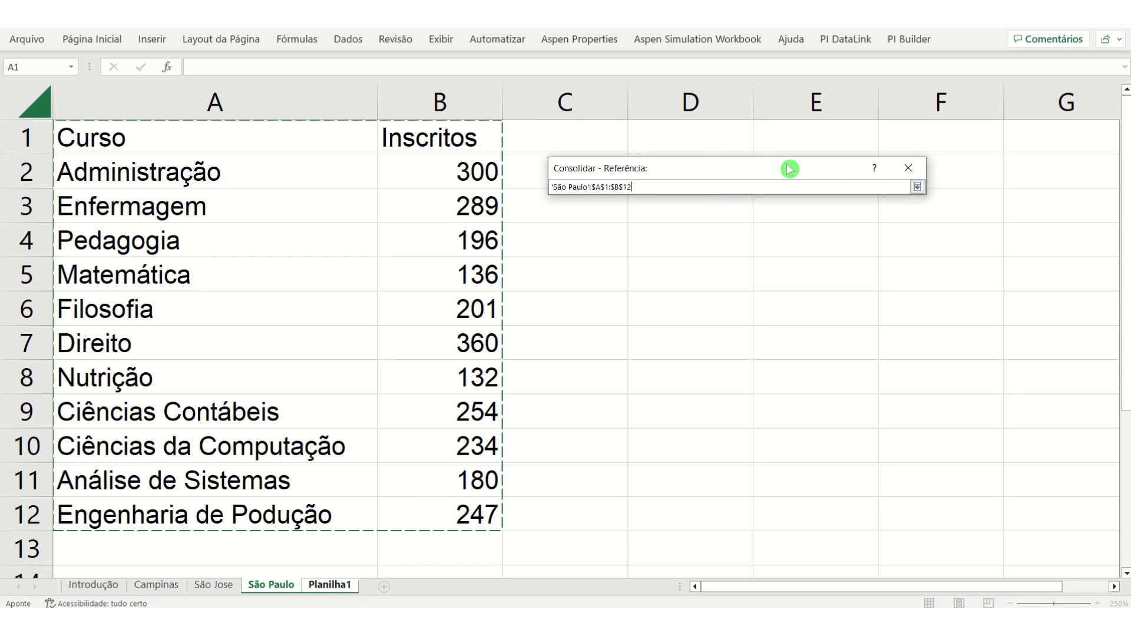
left_click(918, 188)
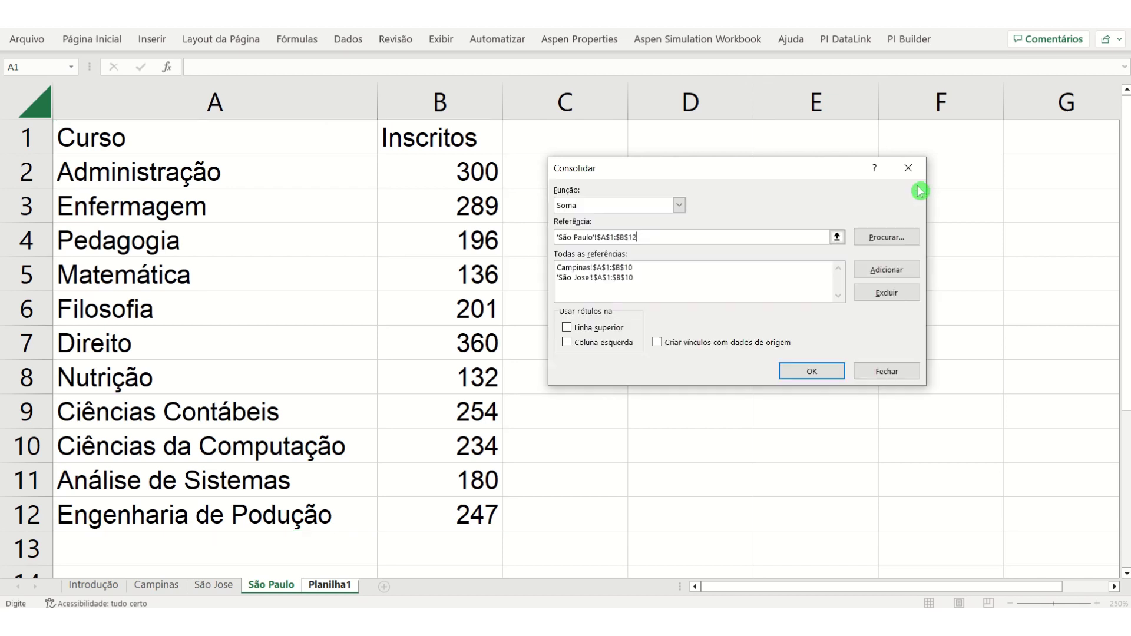
left_click(893, 271)
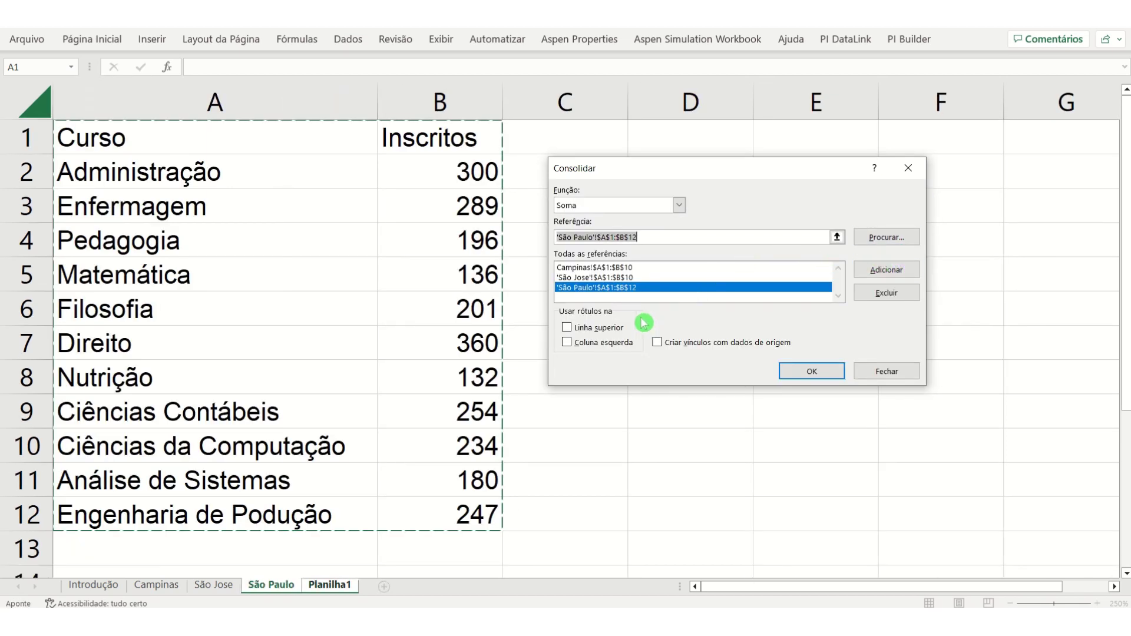
Step: Use labels from both the top row and the left column, and run the consolidation
left_click(600, 333)
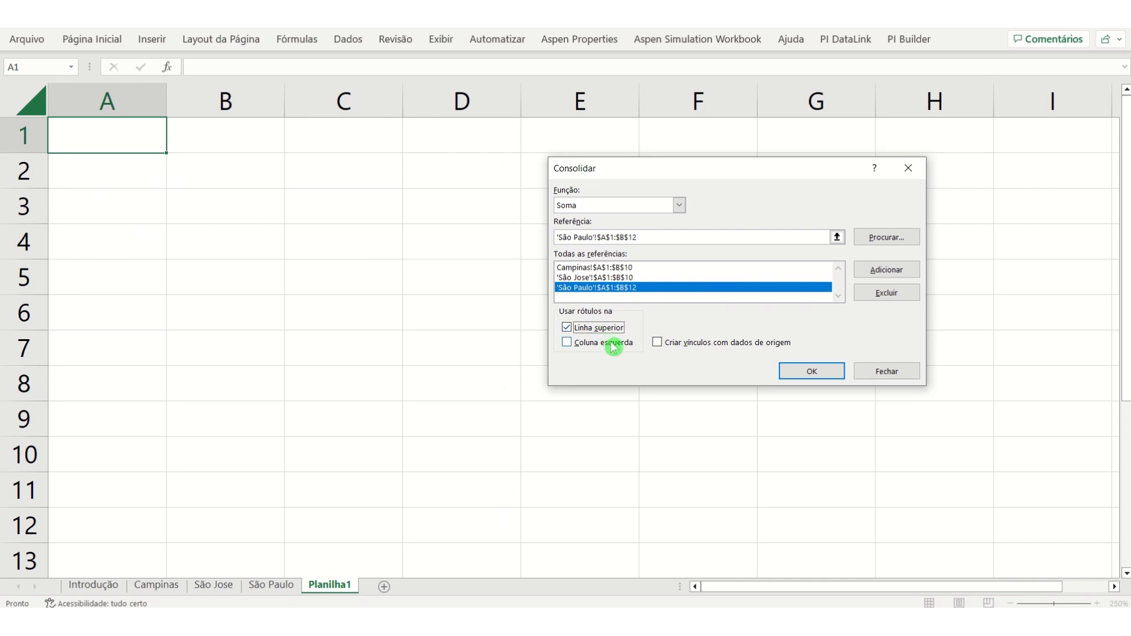
left_click(613, 347)
left_click(802, 377)
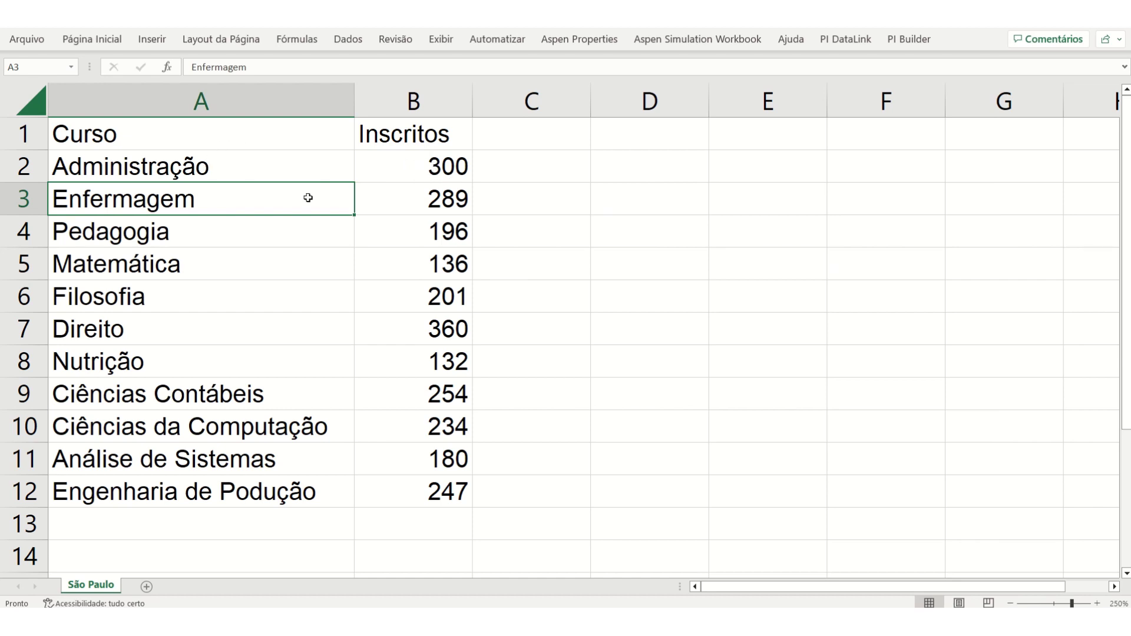
left_click(383, 209)
left_click(274, 197)
left_click(414, 235)
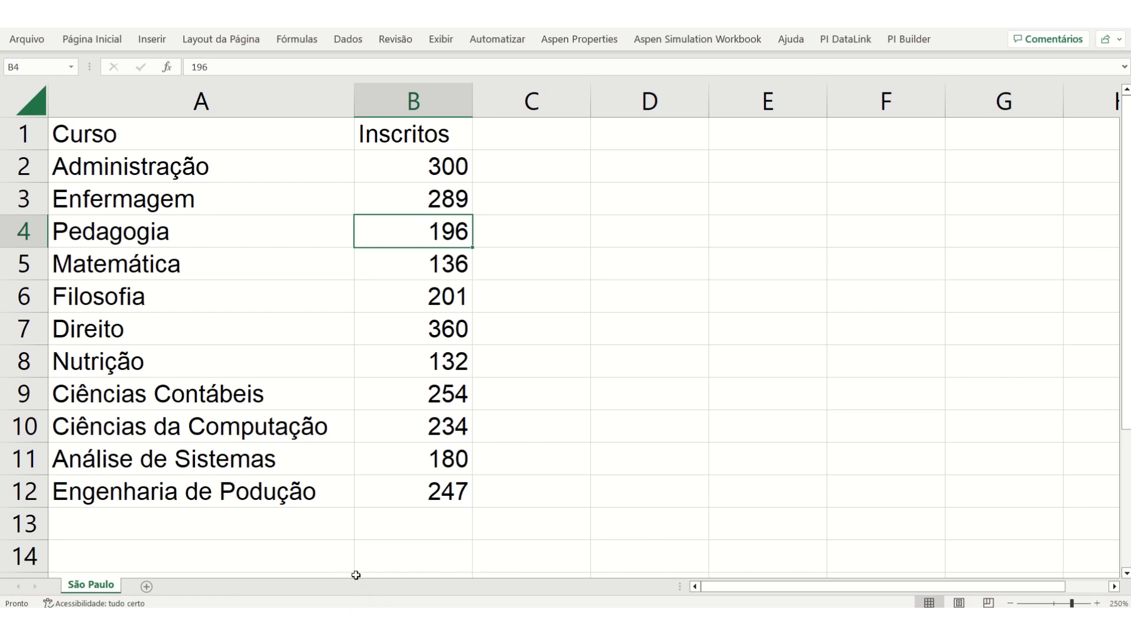
Step: Switch back to the Consolidação de dados workbook and widen column A of the consolidated table to fit the course names
left_click(352, 624)
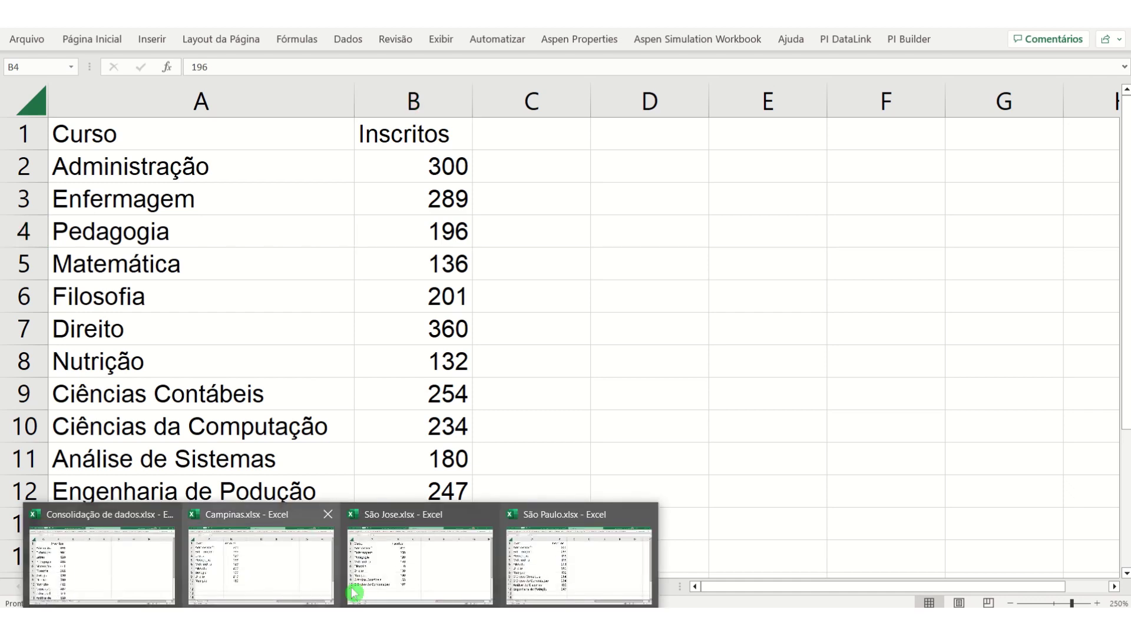
left_click(143, 566)
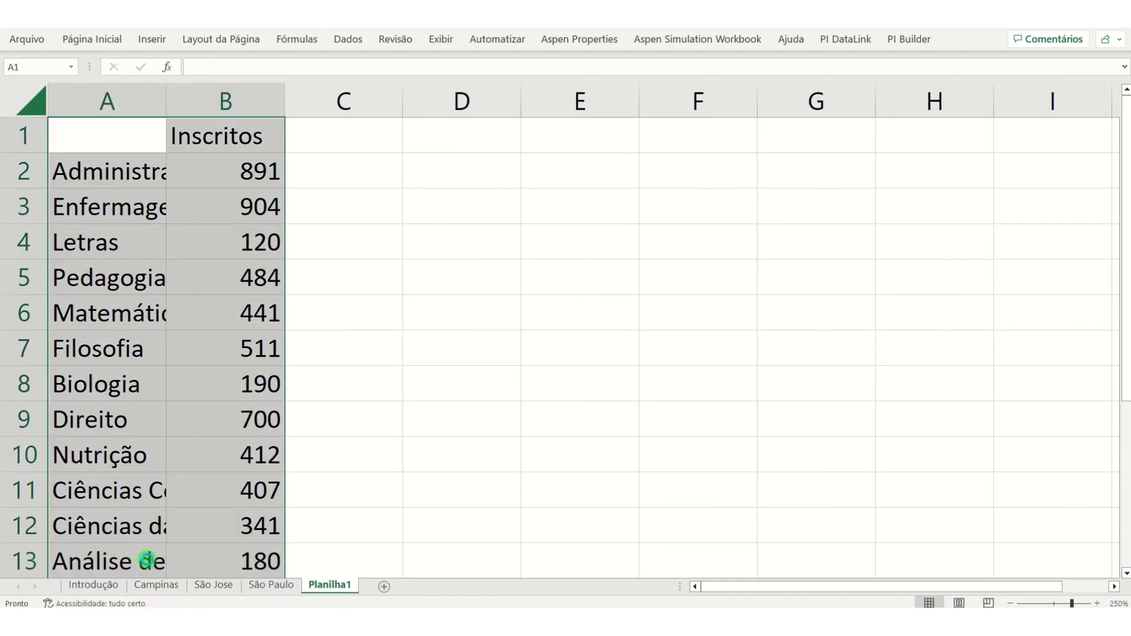
double_click(167, 106)
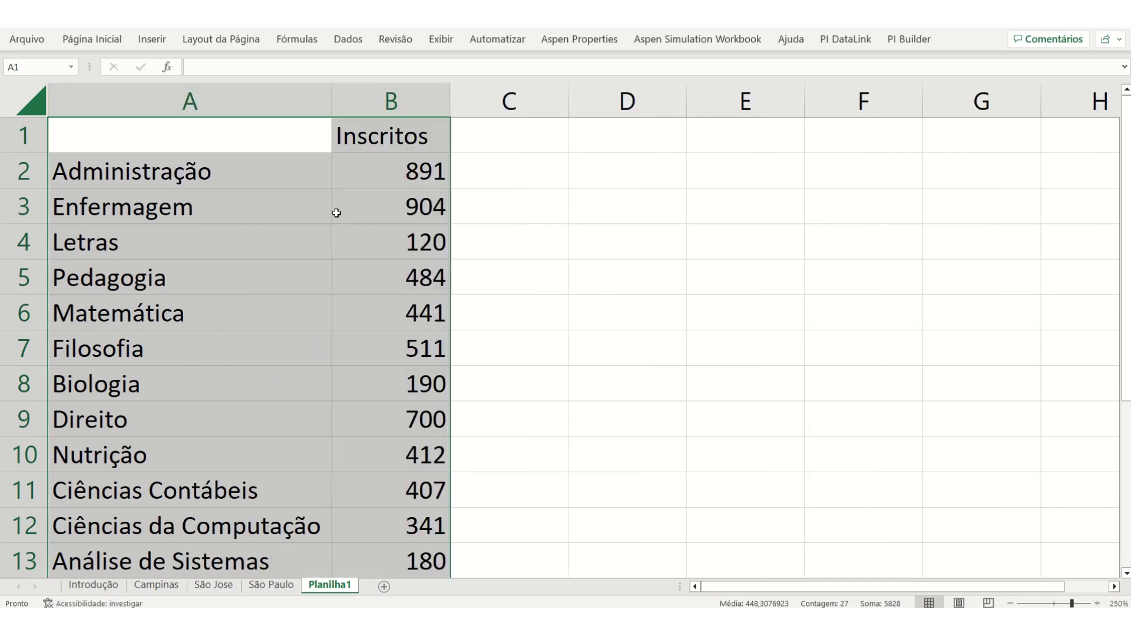
scroll(333, 209, "down", 1)
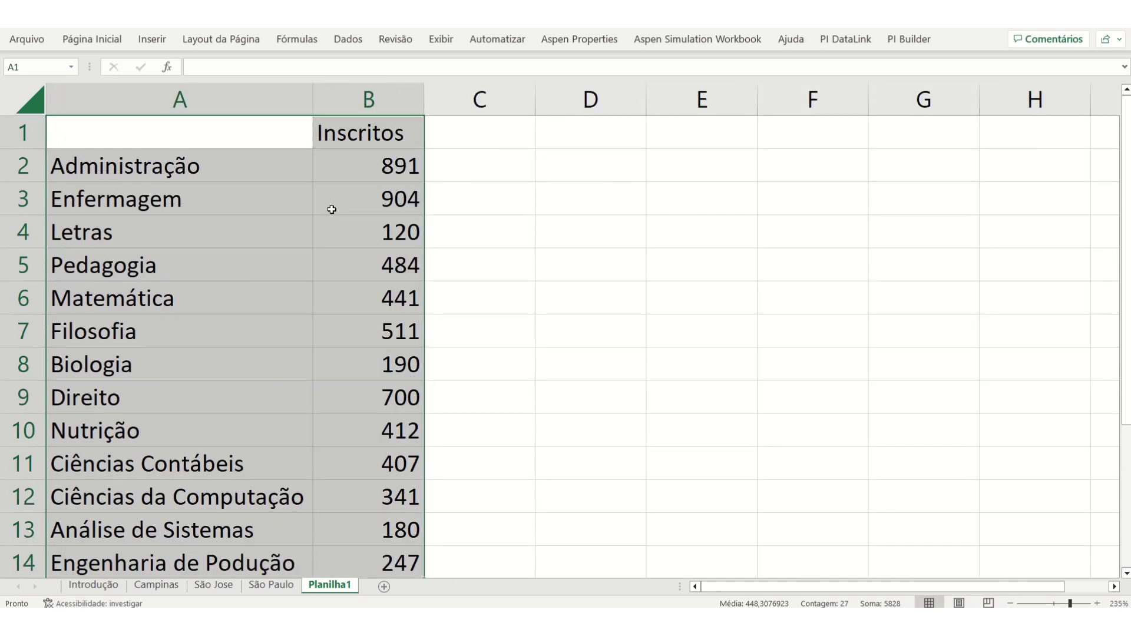
scroll(331, 210, "down", 1)
left_click(305, 223)
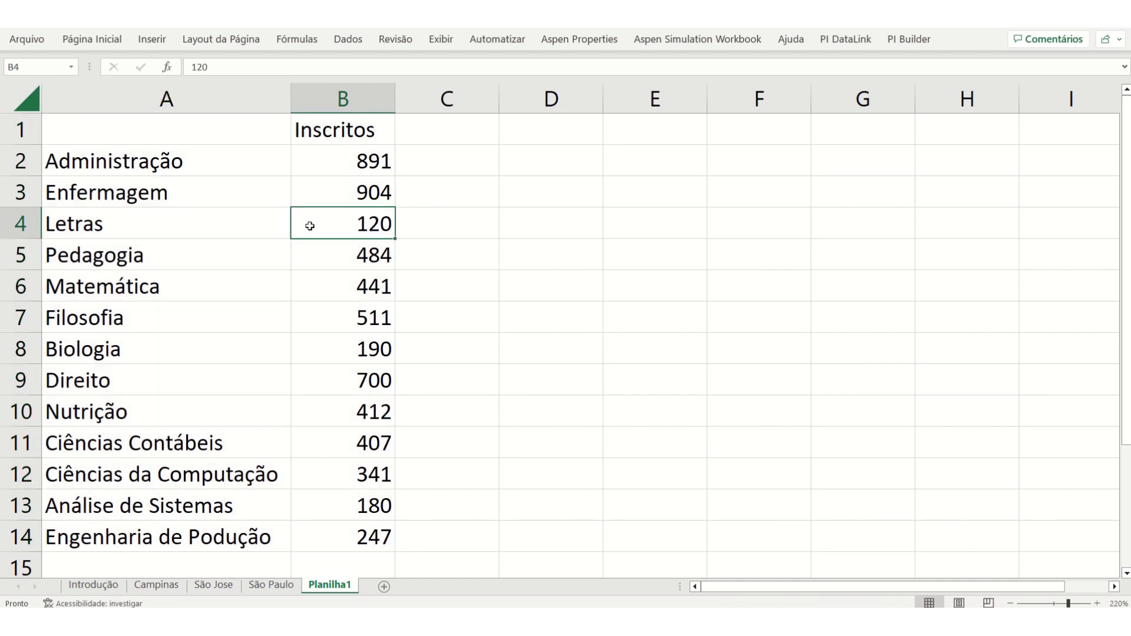
Step: Rename the sheet holding the consolidated table as Consolidado
double_click(334, 586)
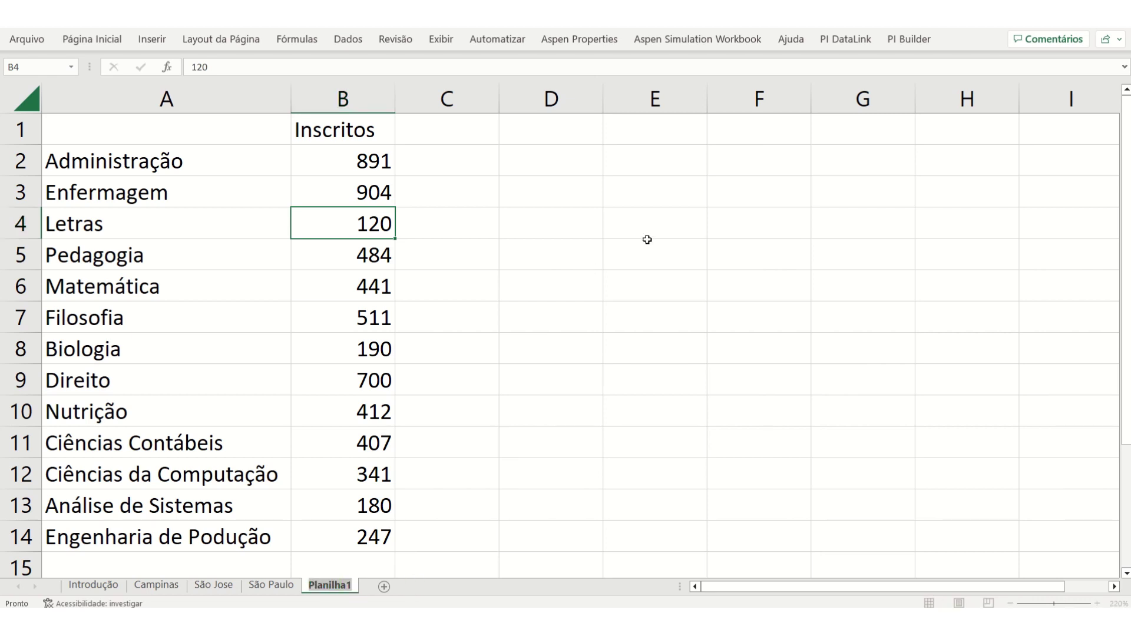
type("Cons")
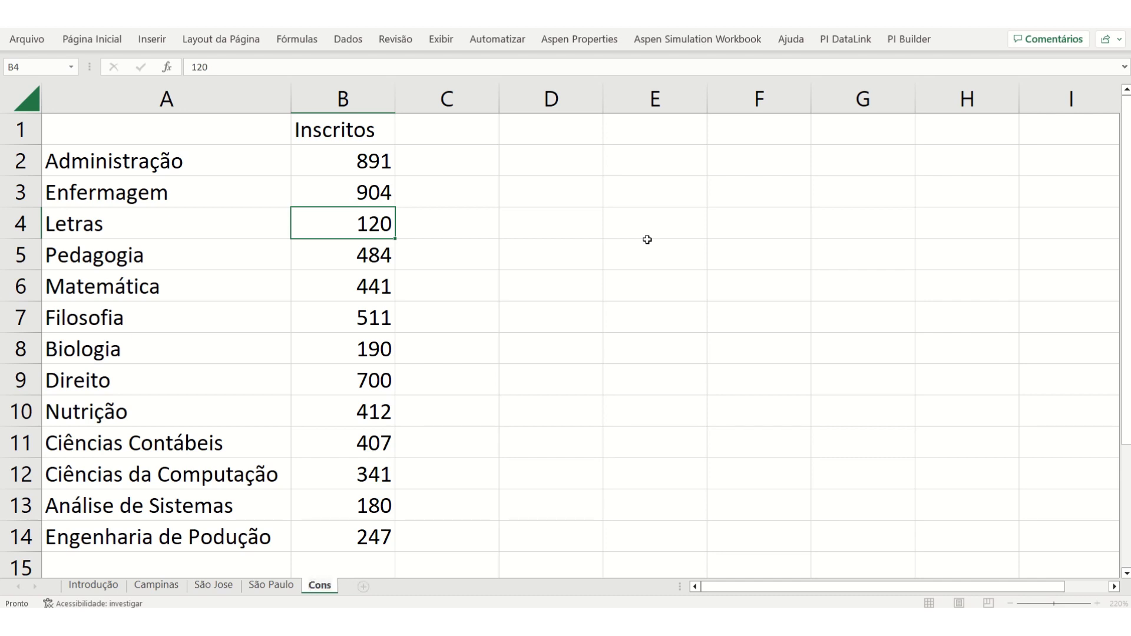
type("olidade")
key("BackSpace")
type("o")
key("Return")
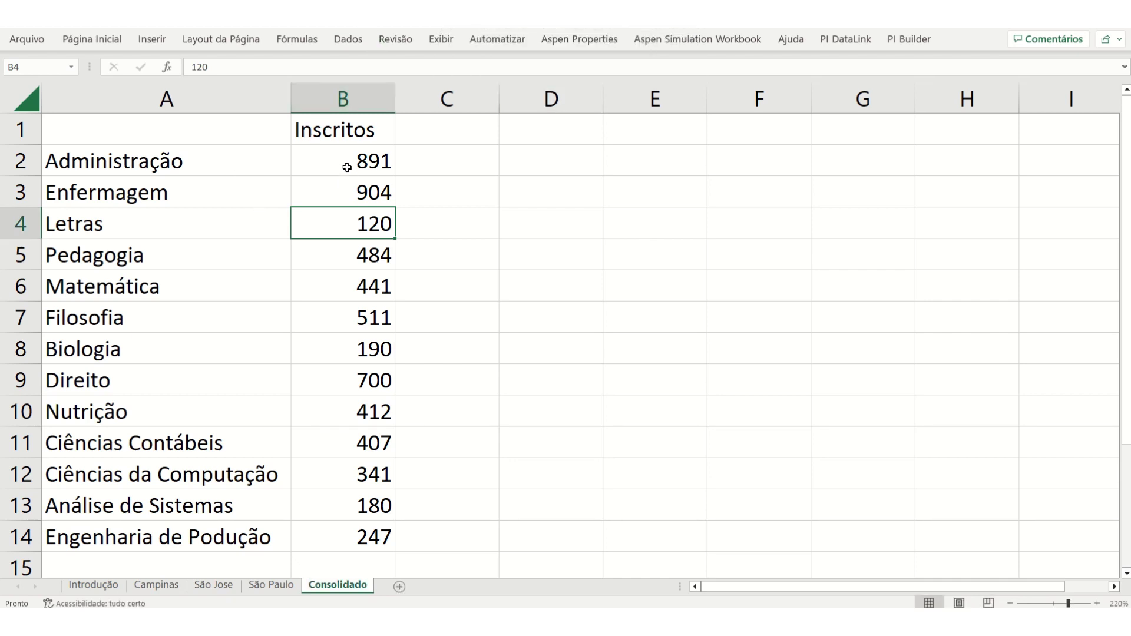
Step: Enter the heading Cursos in cell A1 above the course names
left_click(174, 136)
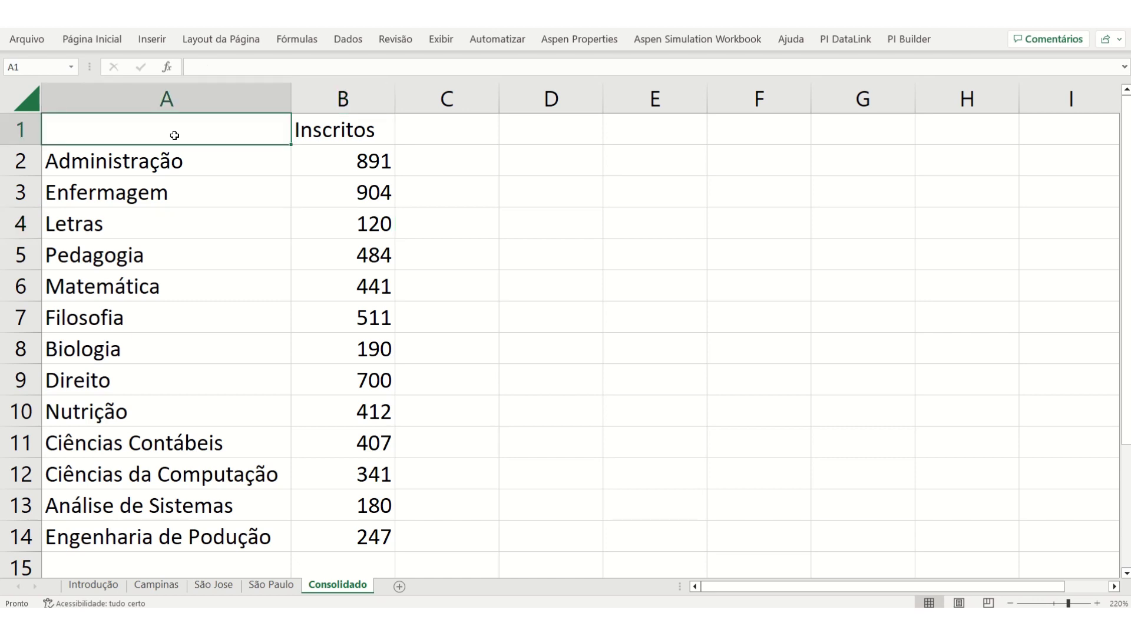
type("Cursos")
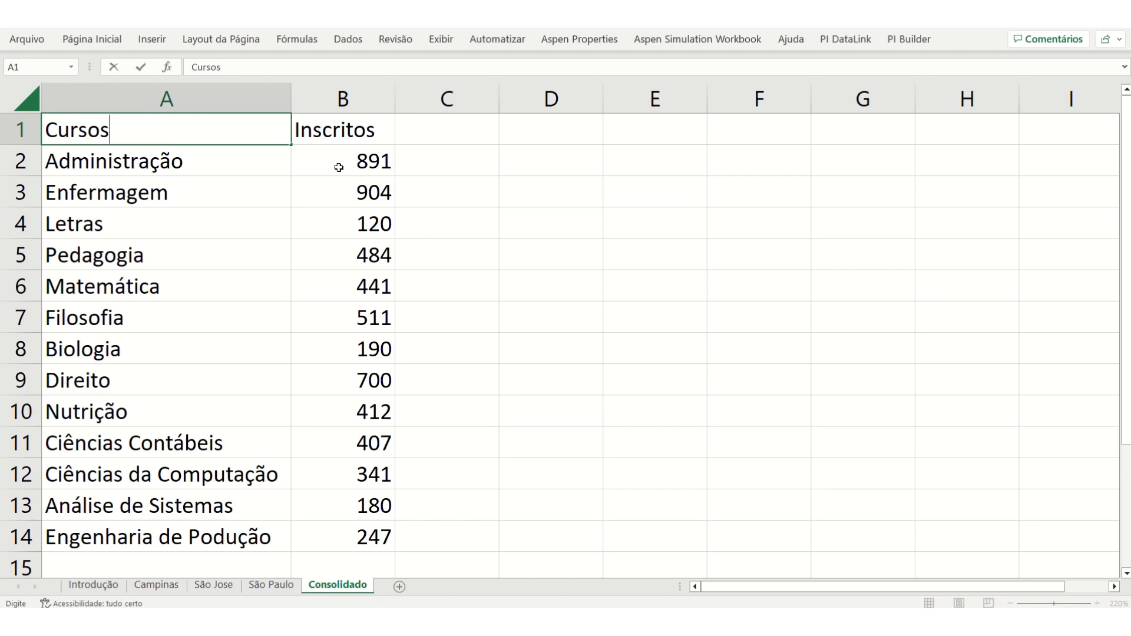
left_click(265, 158)
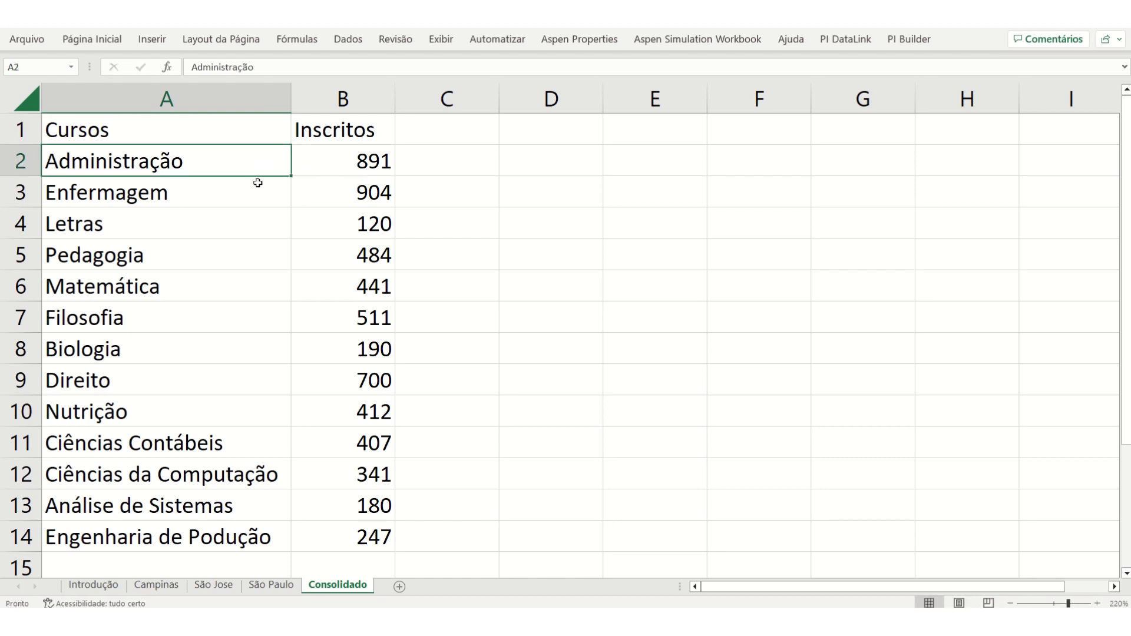
Step: Check the consolidated course rows against the source data on the Campinas, São Jose and São Paulo sheets
left_click_drag(235, 189, 324, 202)
left_click_drag(228, 227, 295, 235)
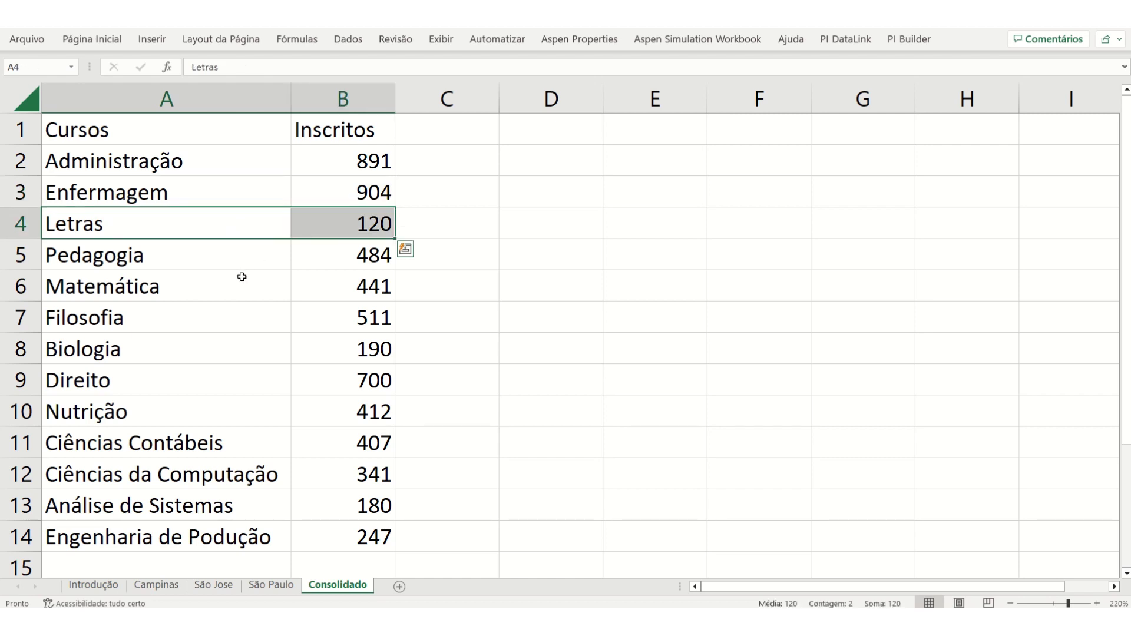
left_click(338, 251)
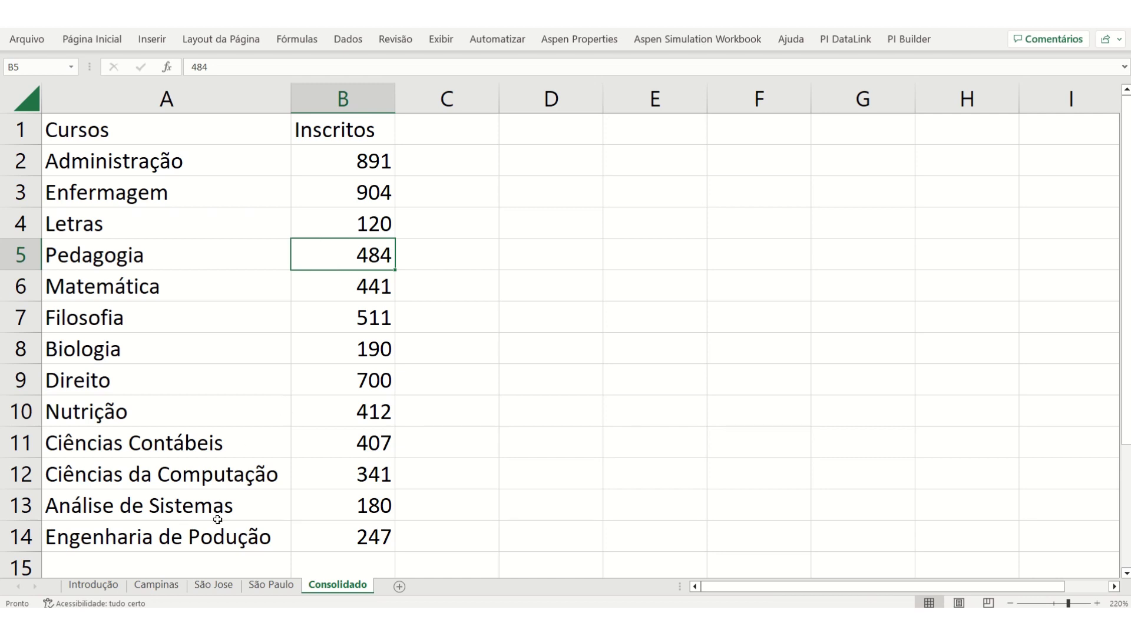
left_click(156, 584)
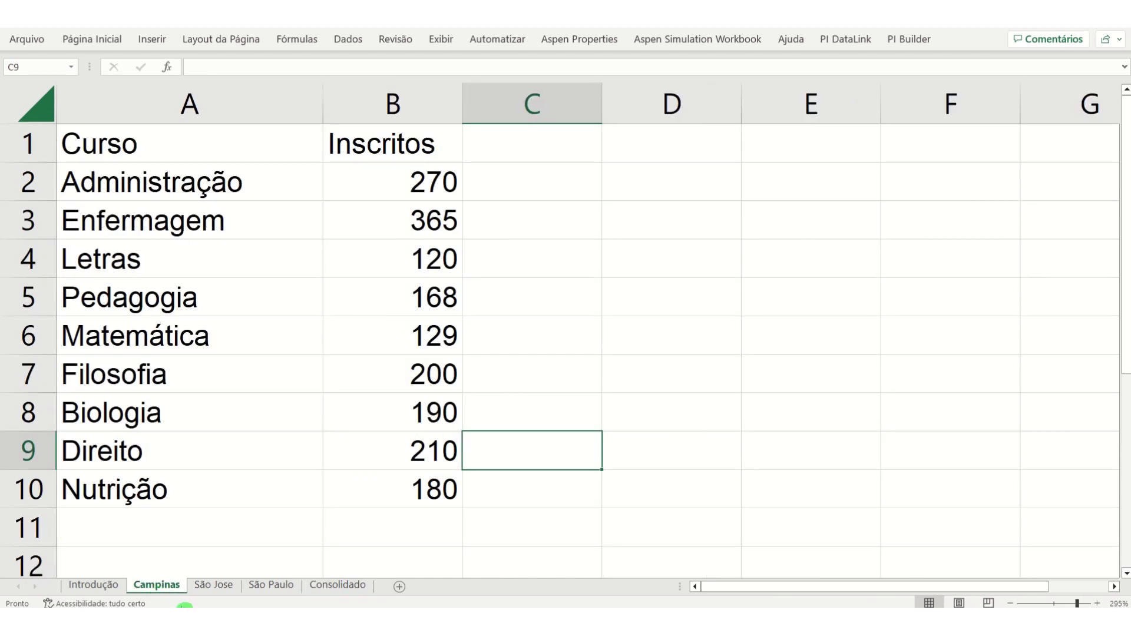
left_click(208, 585)
left_click(273, 583)
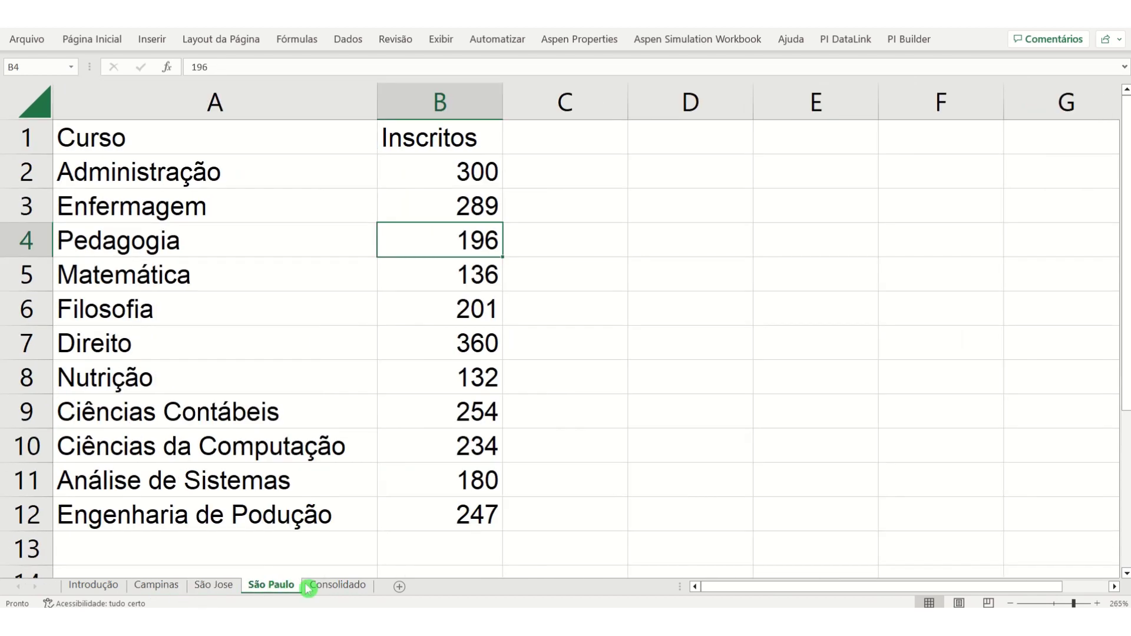
left_click(324, 586)
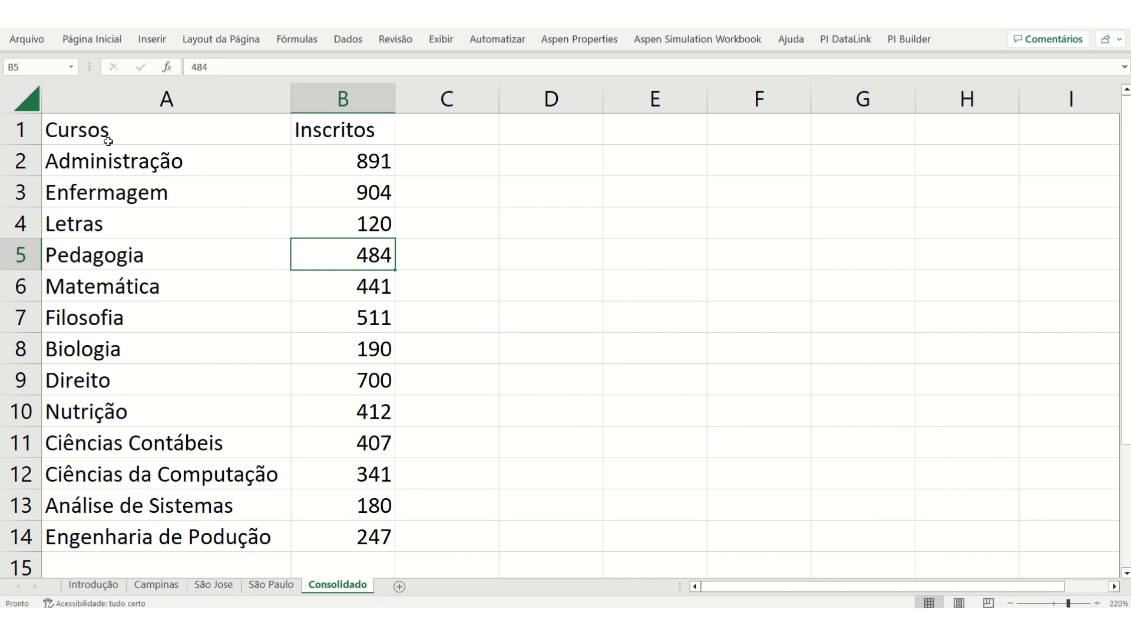
Step: Clear the consolidated table in A1:B14 of the Consolidado sheet and make A1 the active cell
left_click_drag(97, 136, 334, 533)
key("Delete")
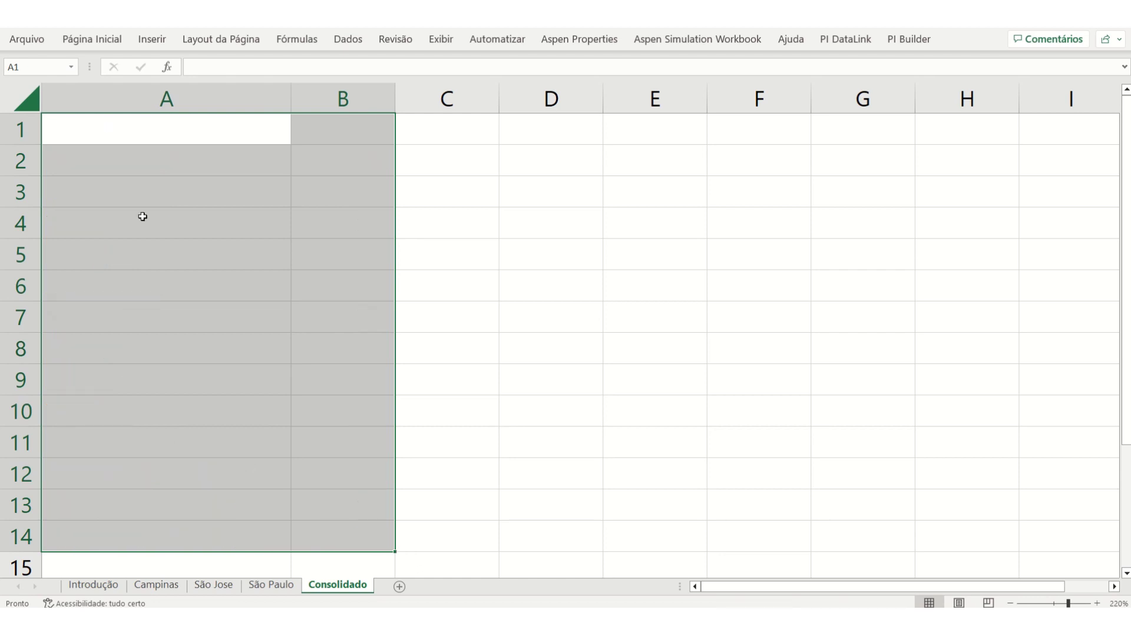
left_click(164, 131)
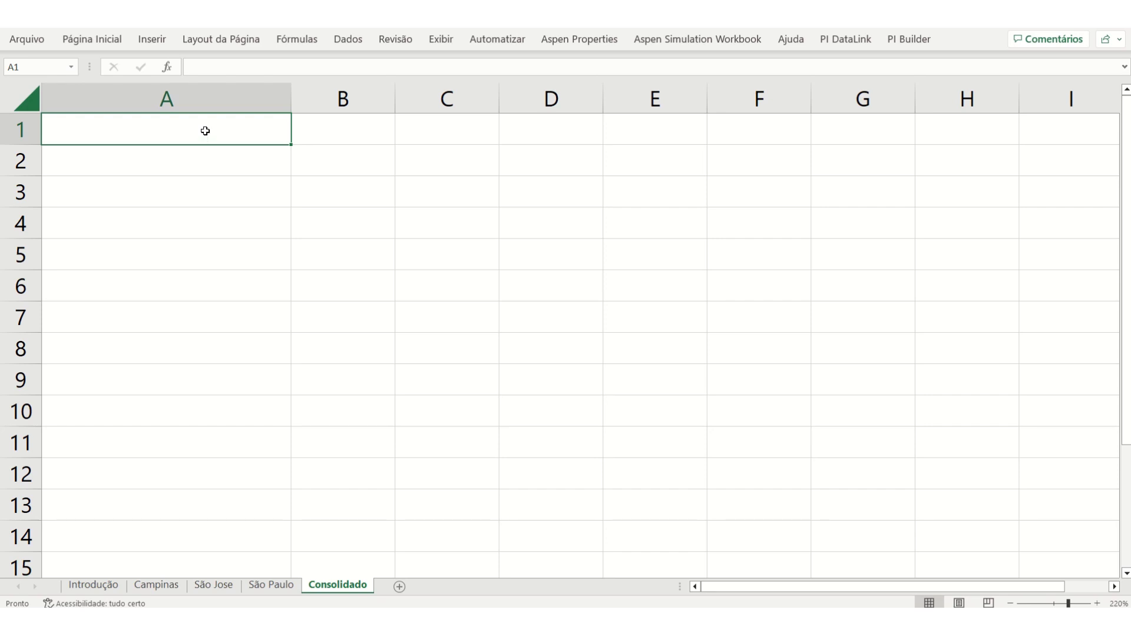
Step: Consolidate the three campus ranges by sum again at A1, this time creating links to the source data
left_click(354, 43)
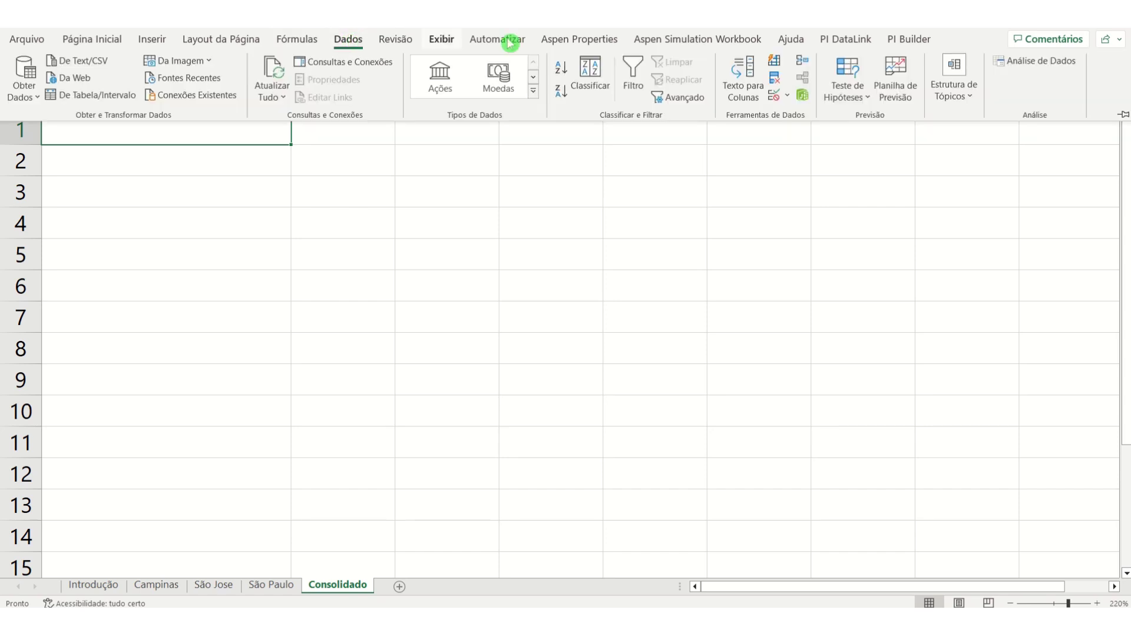
left_click(804, 65)
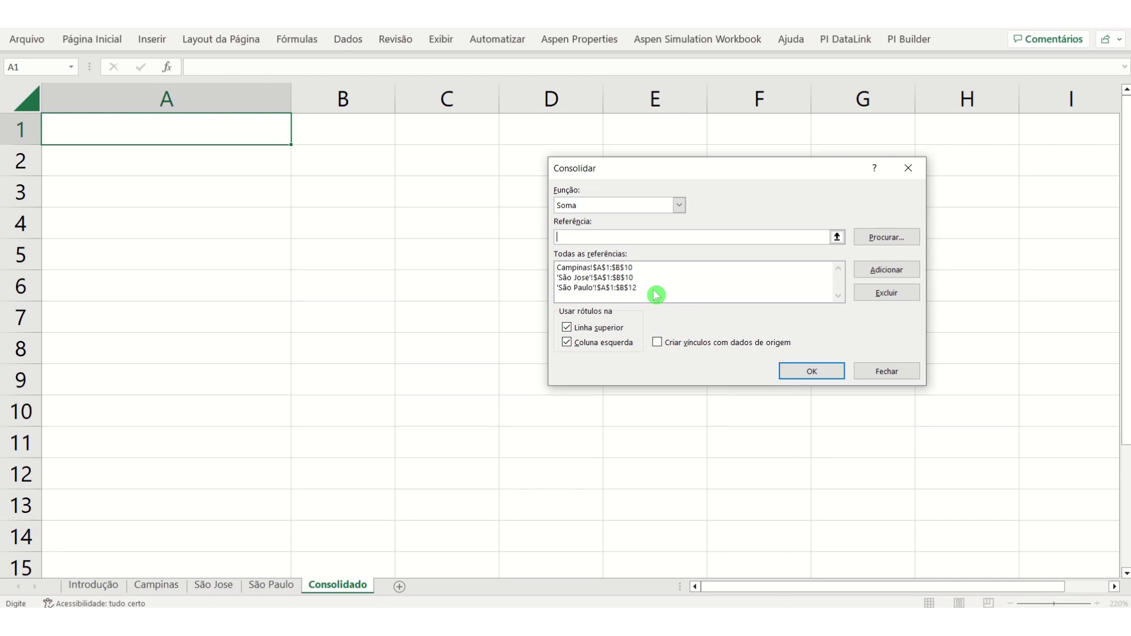
left_click(660, 342)
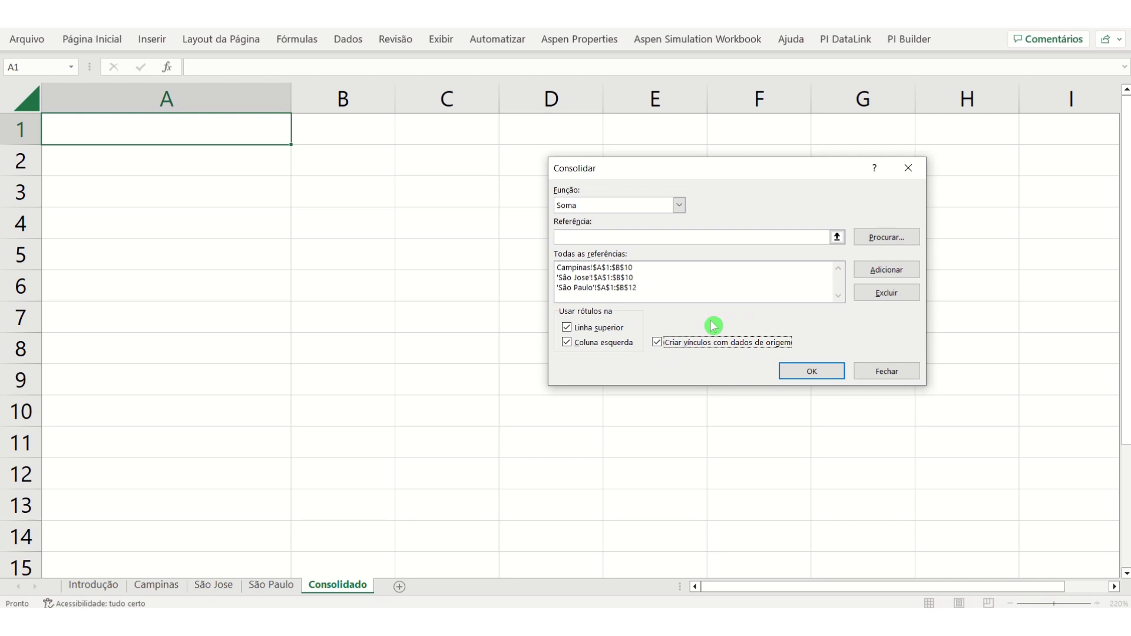
left_click(794, 370)
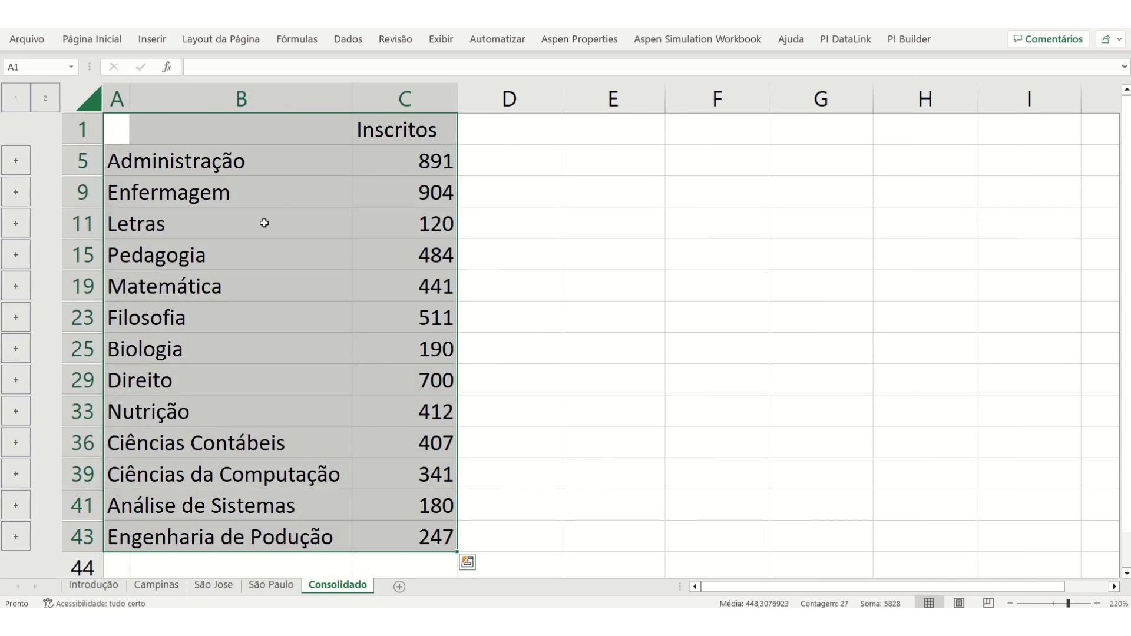
Step: Expand the Administração group and examine the formulas behind its three campus values and its total
left_click(58, 139)
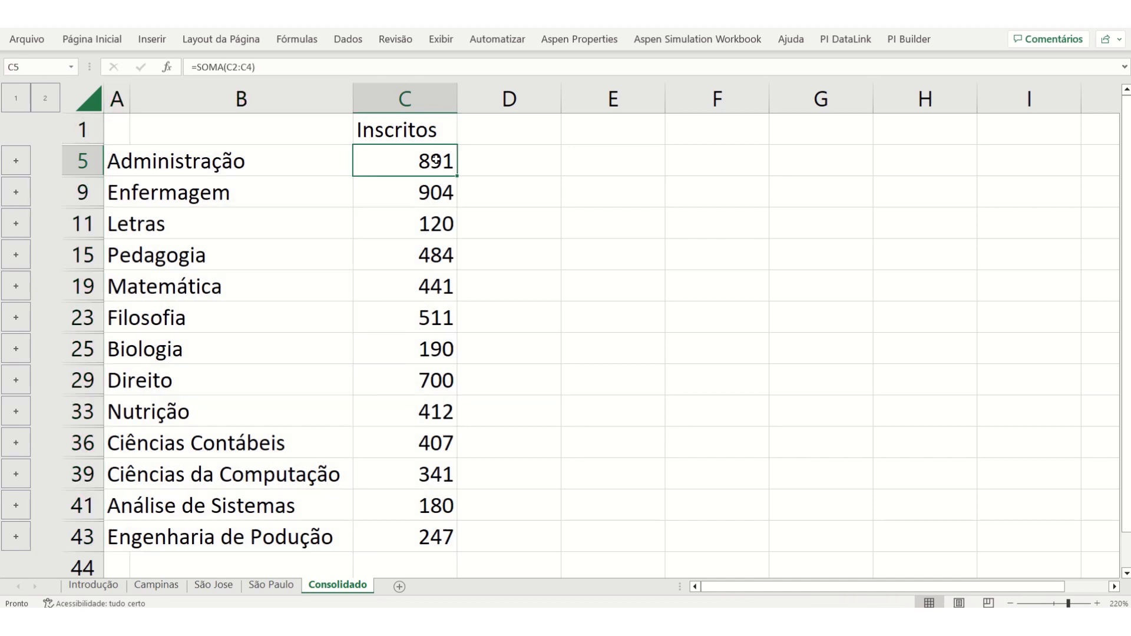
left_click(435, 160)
left_click(14, 167)
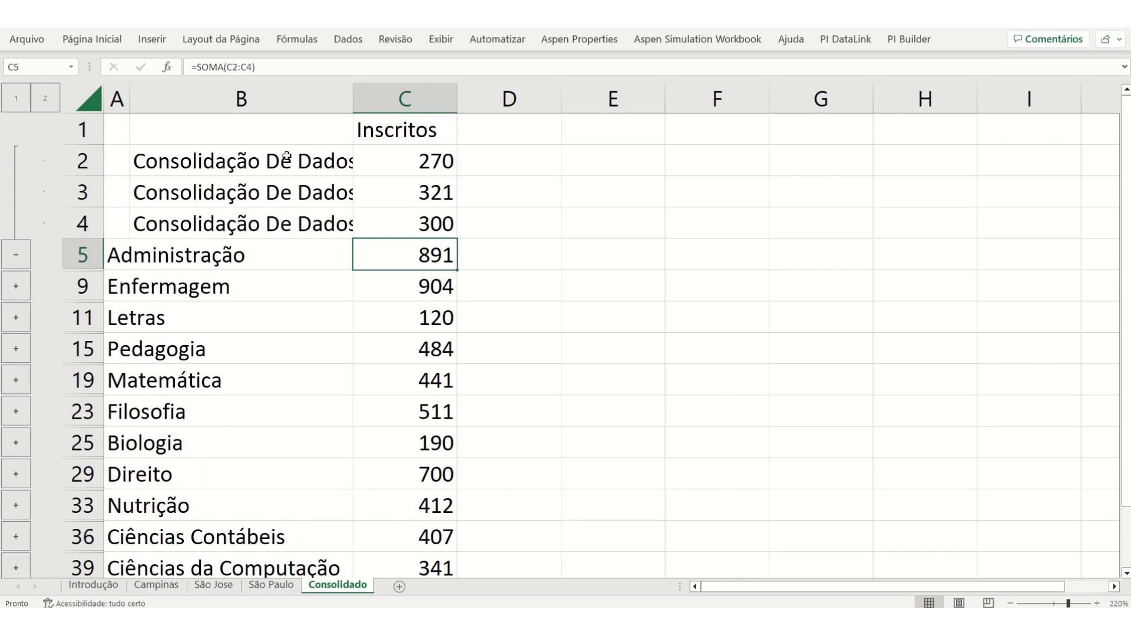
left_click(421, 159)
left_click(427, 192)
left_click(428, 226)
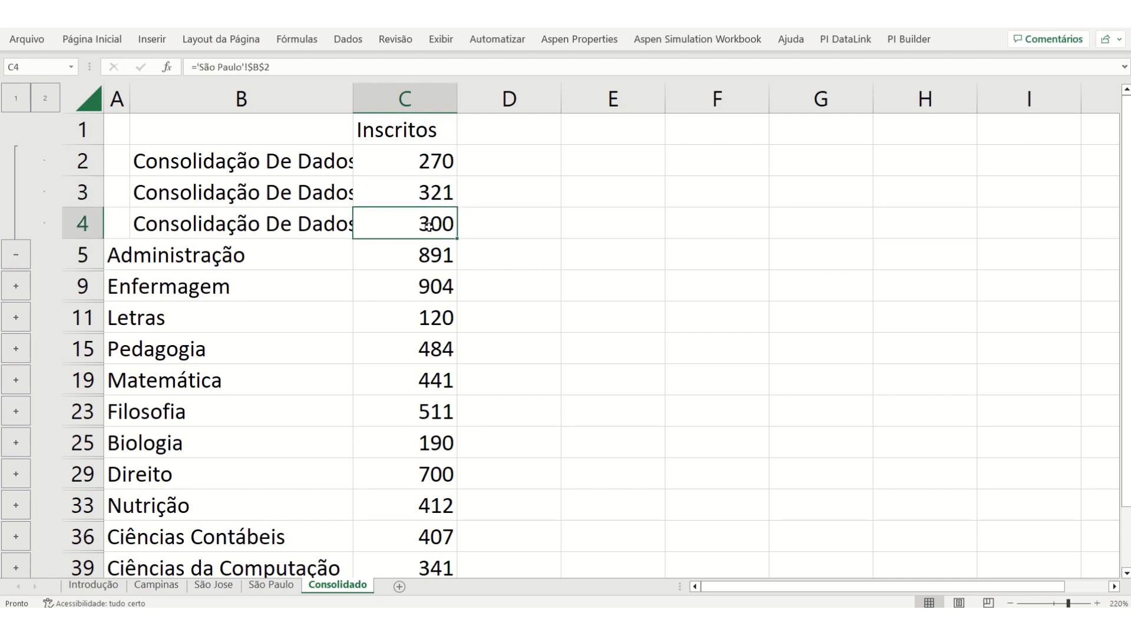
left_click(423, 255)
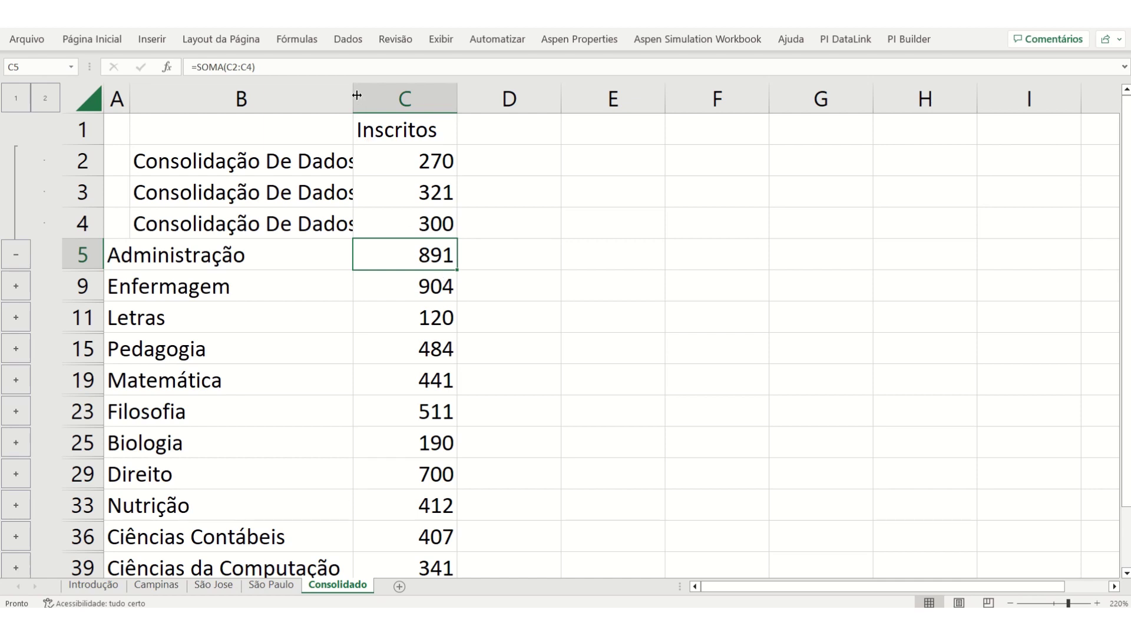
Step: Widen column B to fit the source workbook name and collapse the outline to level 1
left_click_drag(357, 95, 379, 95)
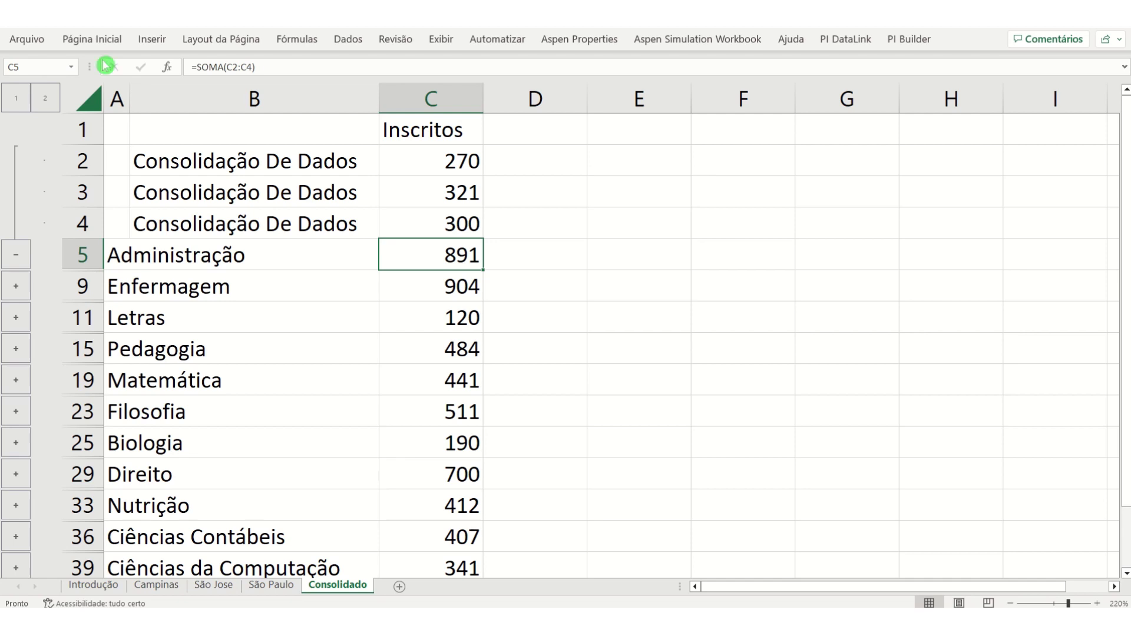
left_click(23, 104)
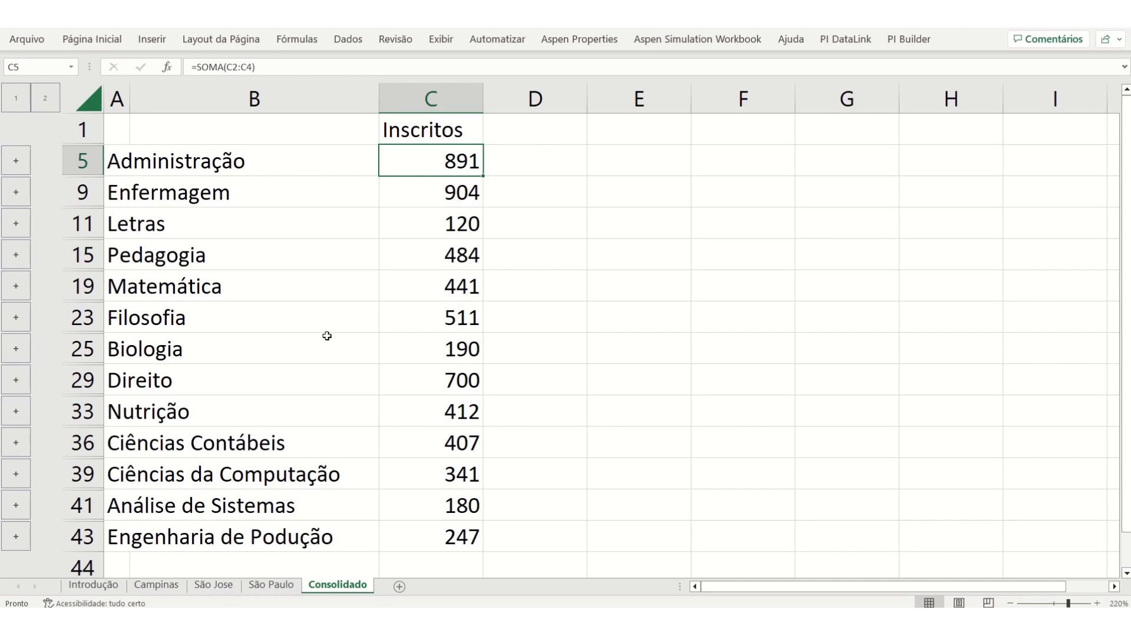
Step: Review the enrolment tables in the separate Campinas, São Jose and São Paulo workbooks
left_click(341, 623)
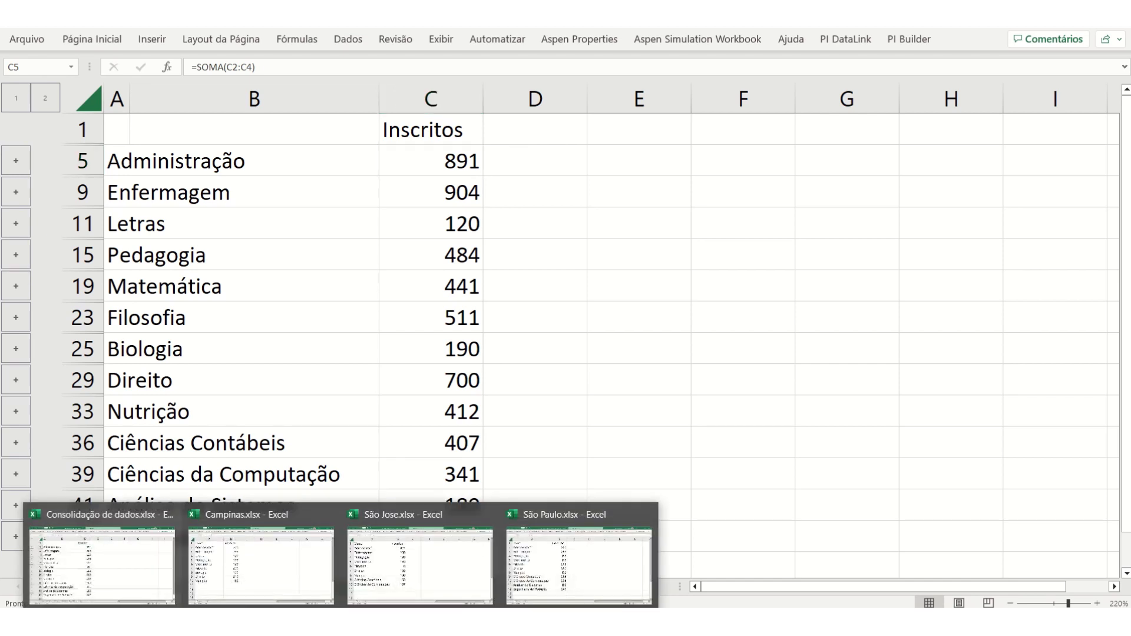
left_click(233, 555)
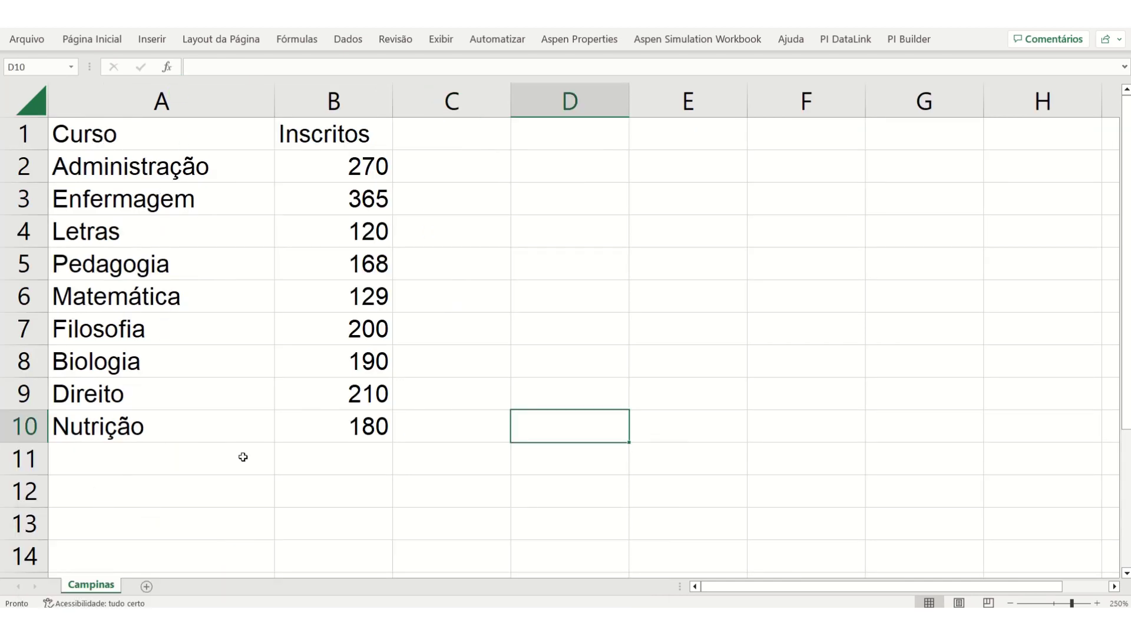
left_click(341, 623)
left_click(393, 554)
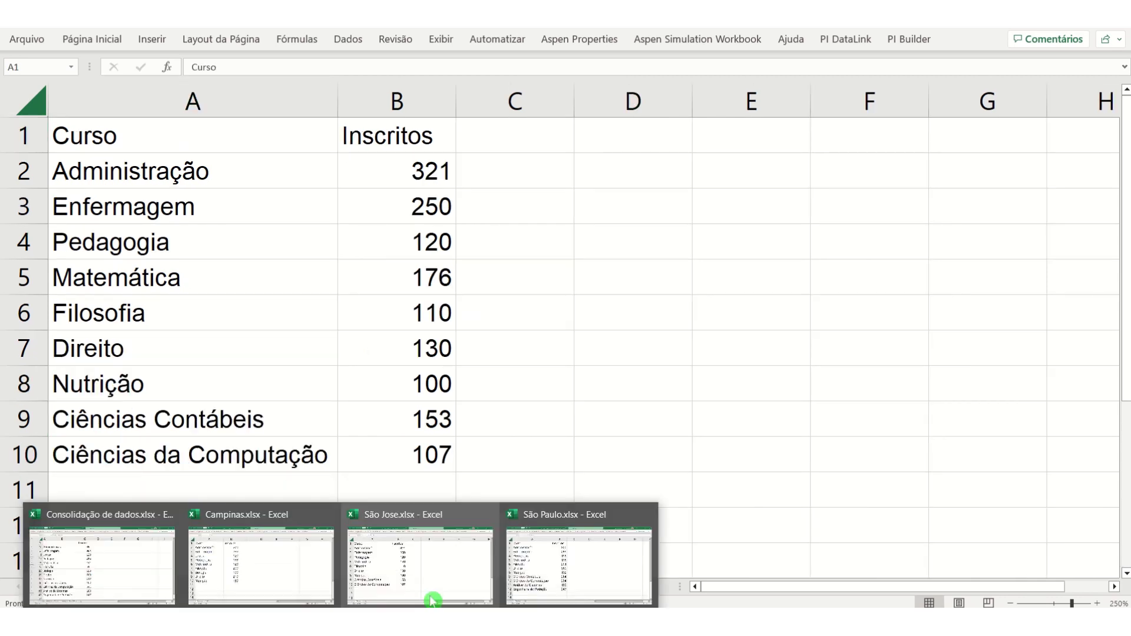
left_click(536, 599)
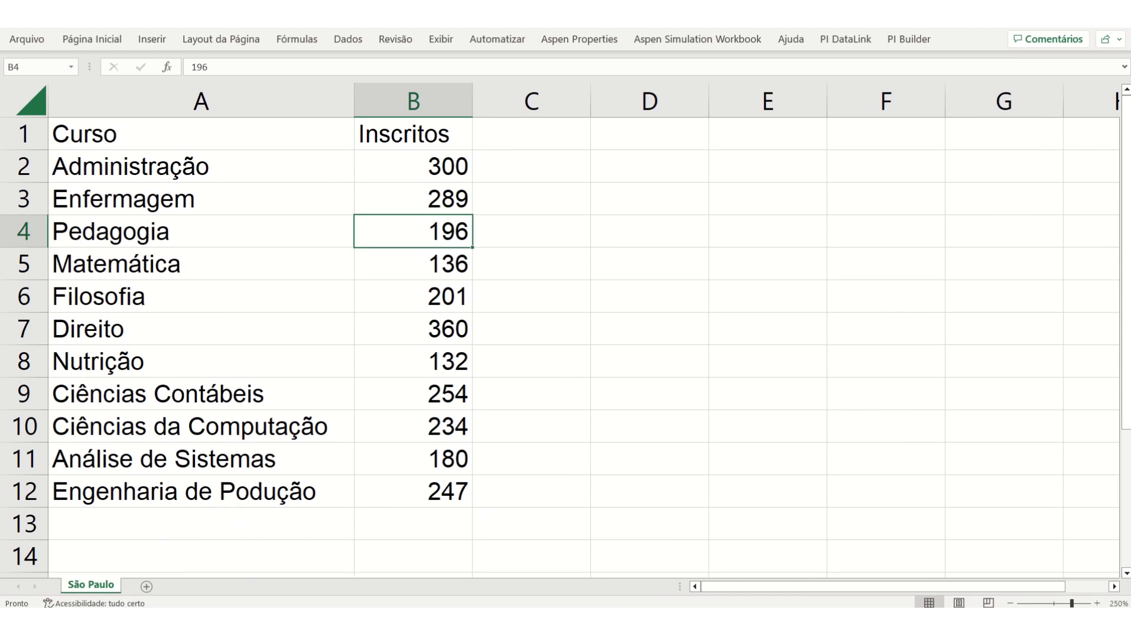
Step: Return to the Consolidação de dados workbook, delete all contents of the Consolidado sheet and clear its outline
left_click(83, 560)
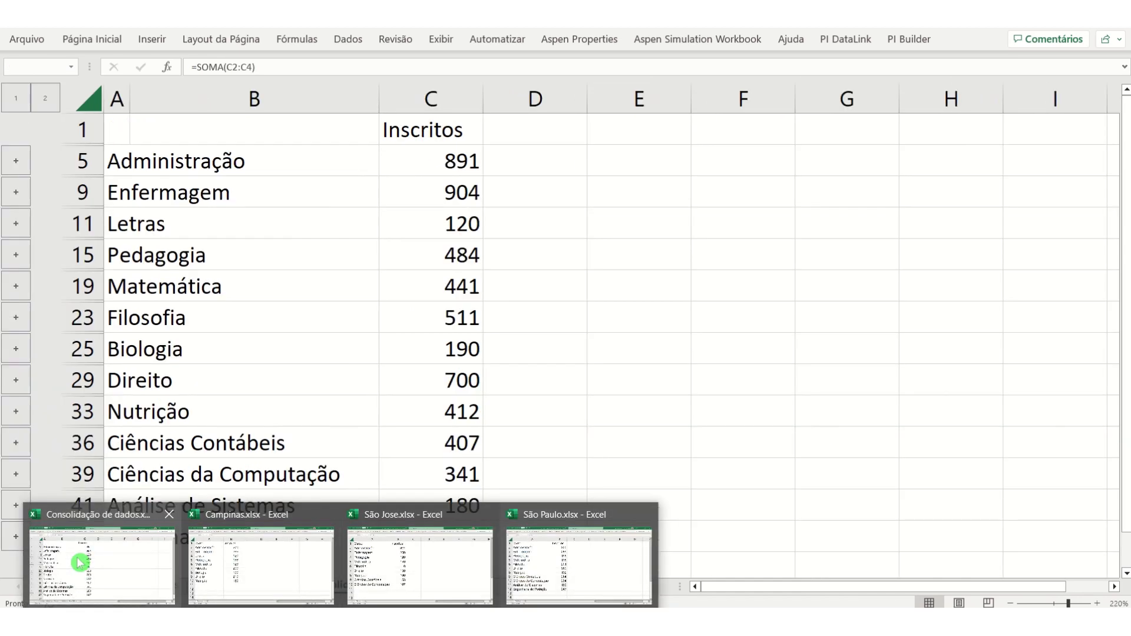
left_click(95, 106)
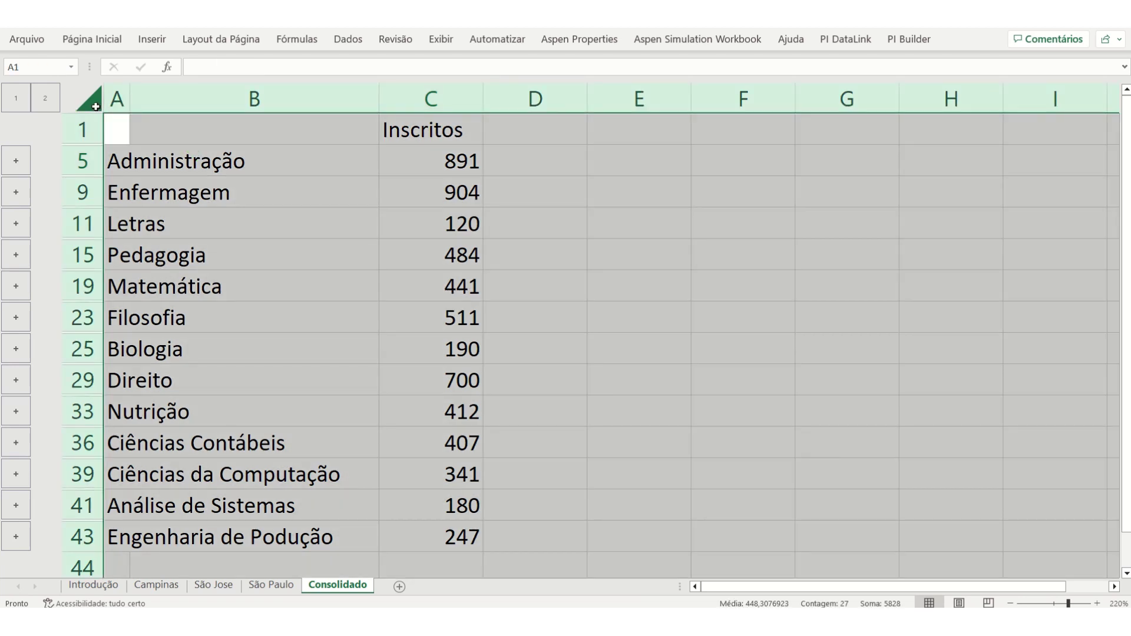
key("Delete")
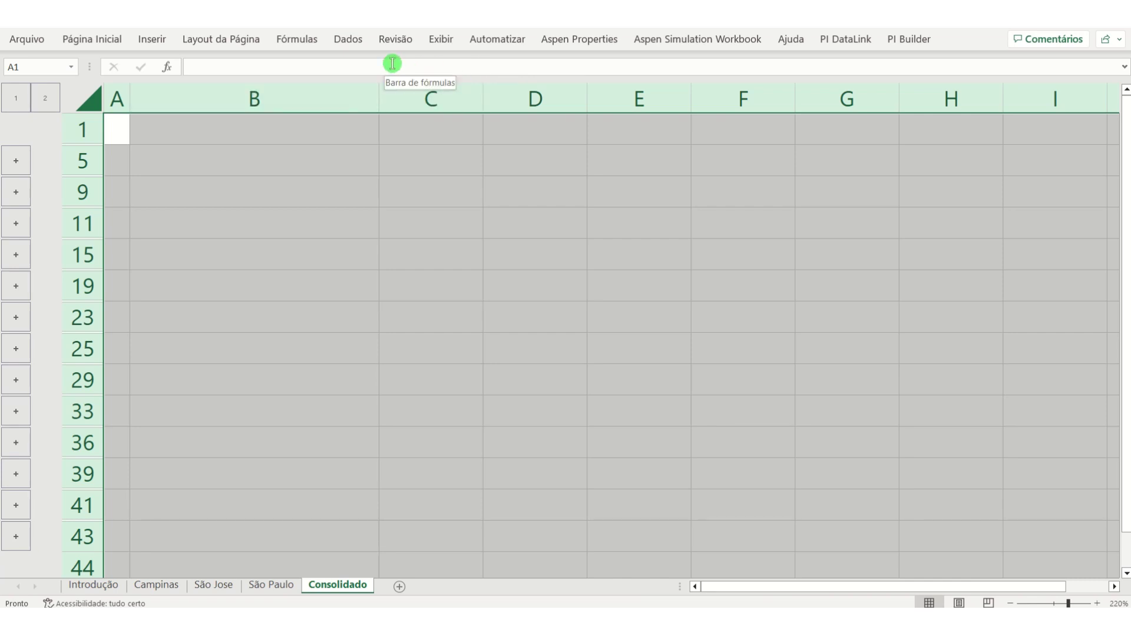
left_click(359, 46)
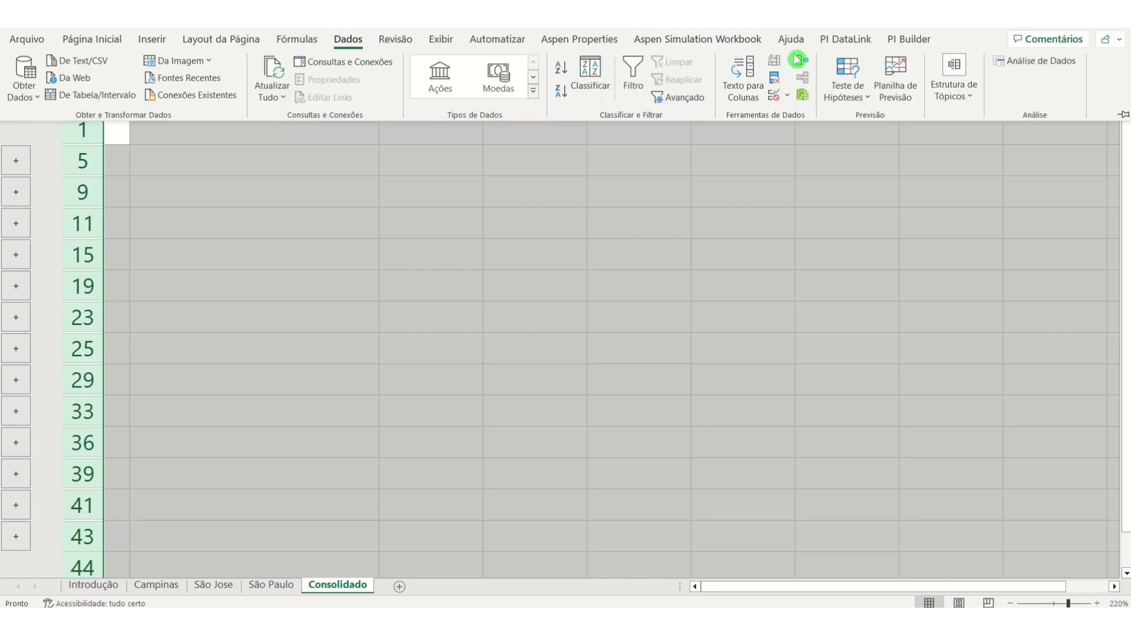
left_click(936, 101)
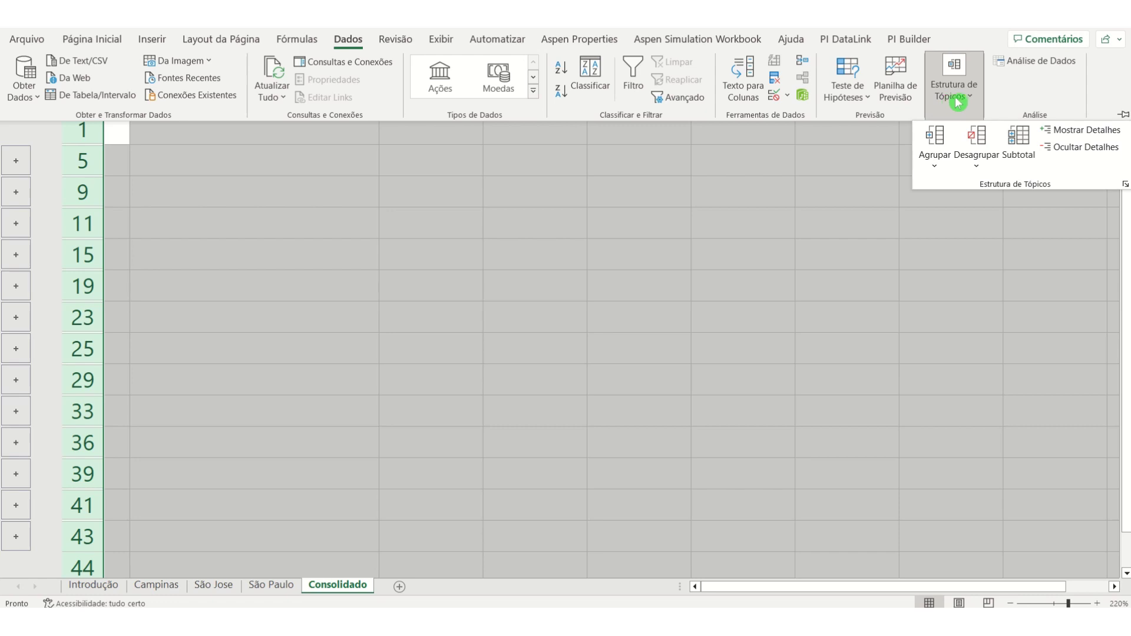
left_click(978, 156)
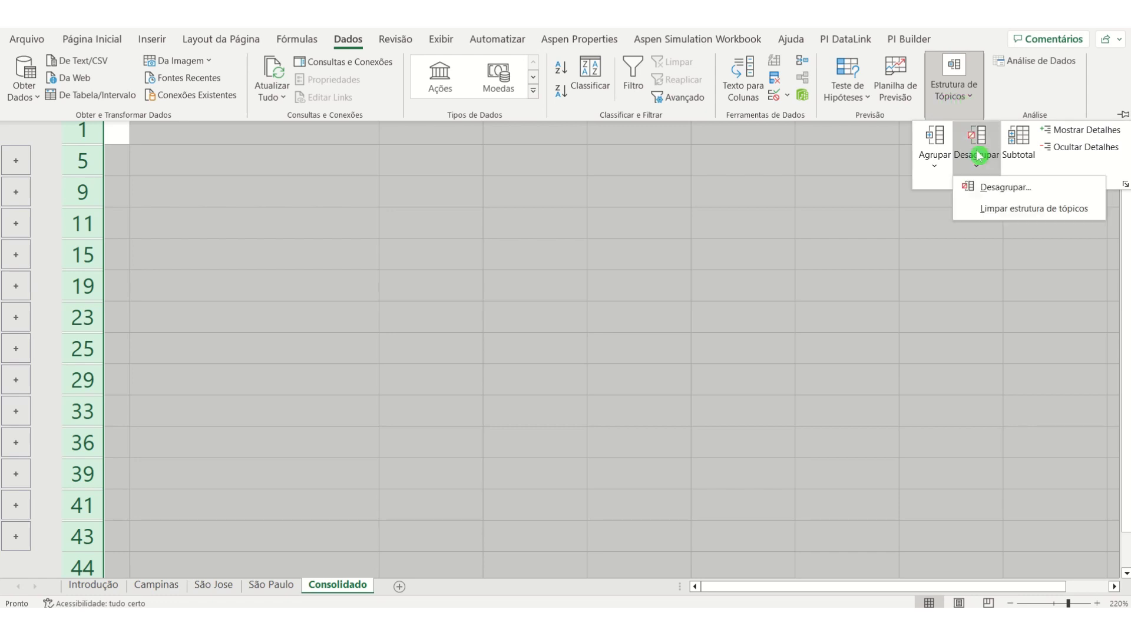
left_click(988, 216)
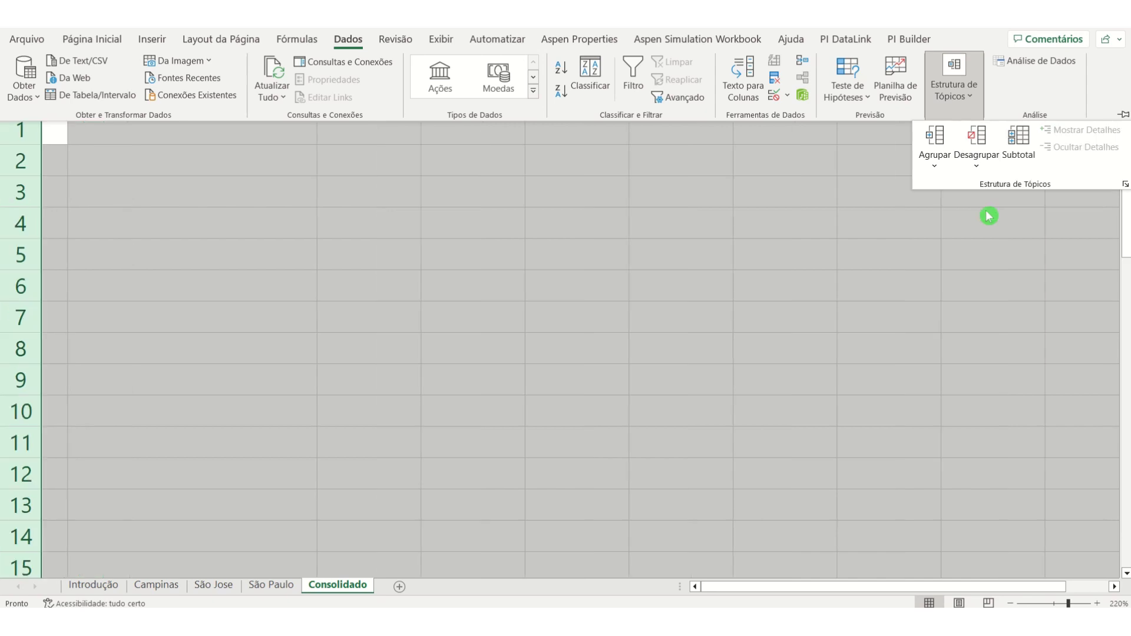
left_click(259, 159)
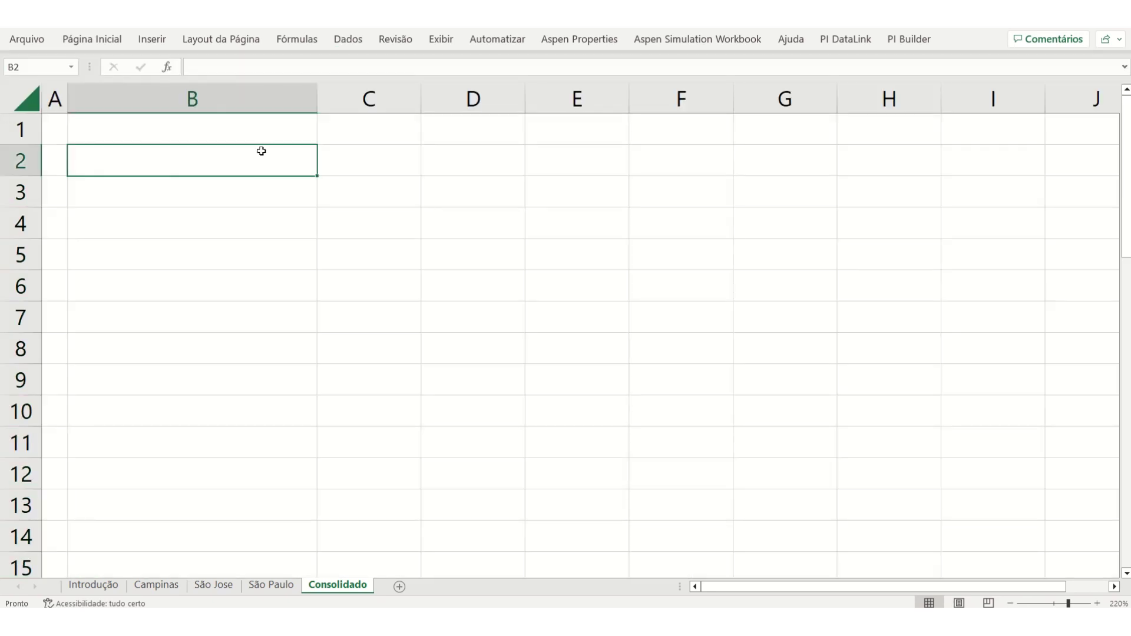
Step: Start a consolidation at cell A1 and remove the existing Campinas, São Jose and São Paulo sheet references
left_click(59, 128)
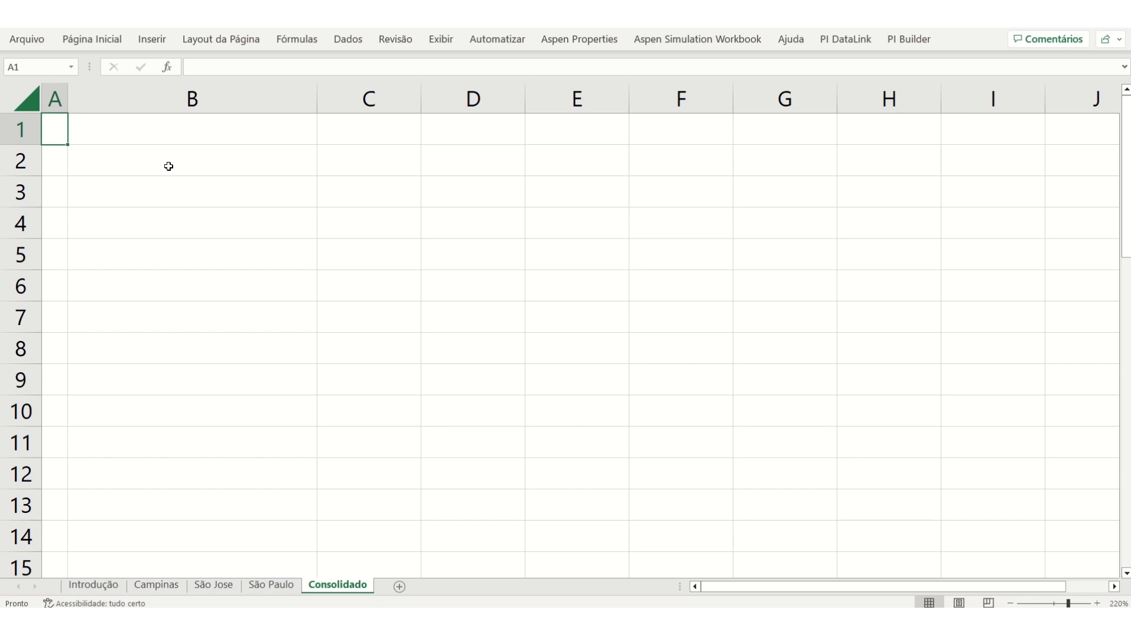
left_click(352, 41)
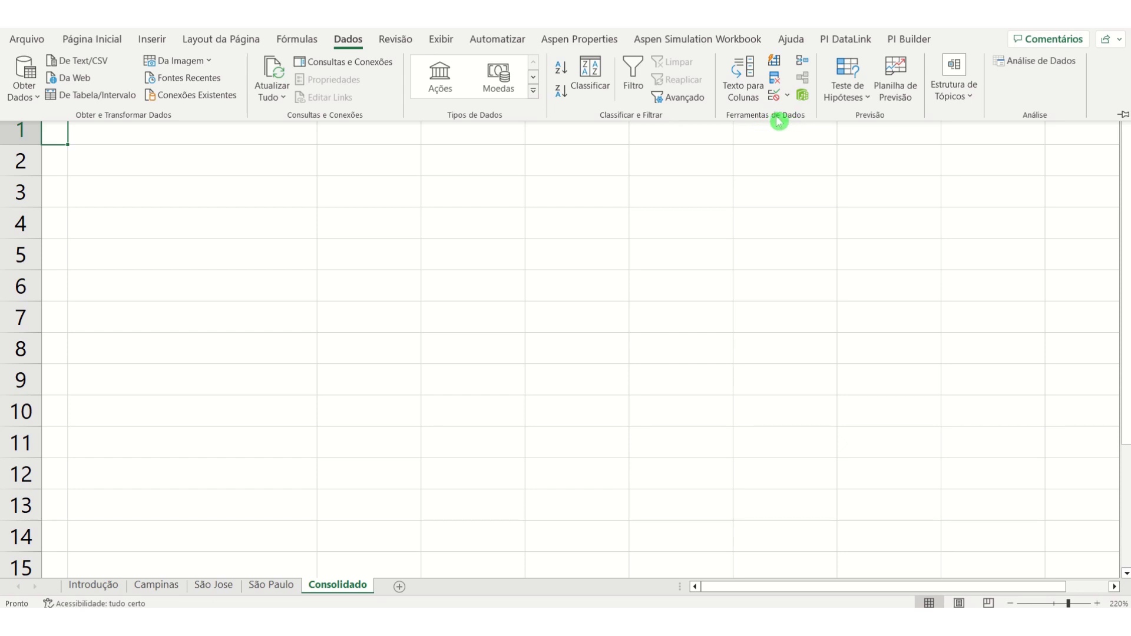
left_click(806, 62)
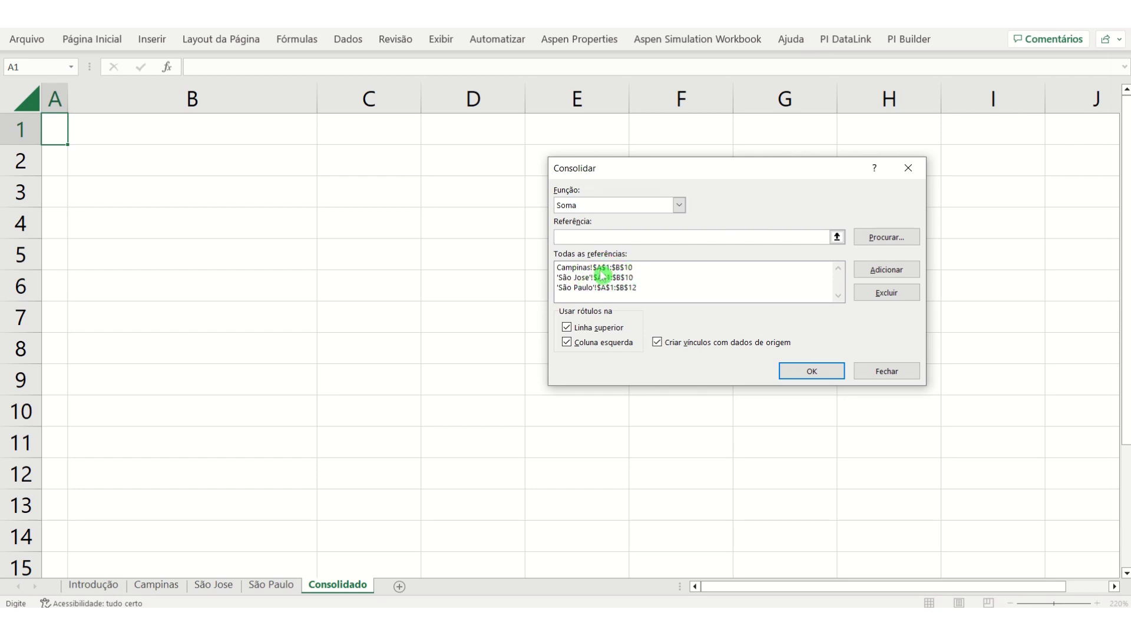
left_click(641, 268)
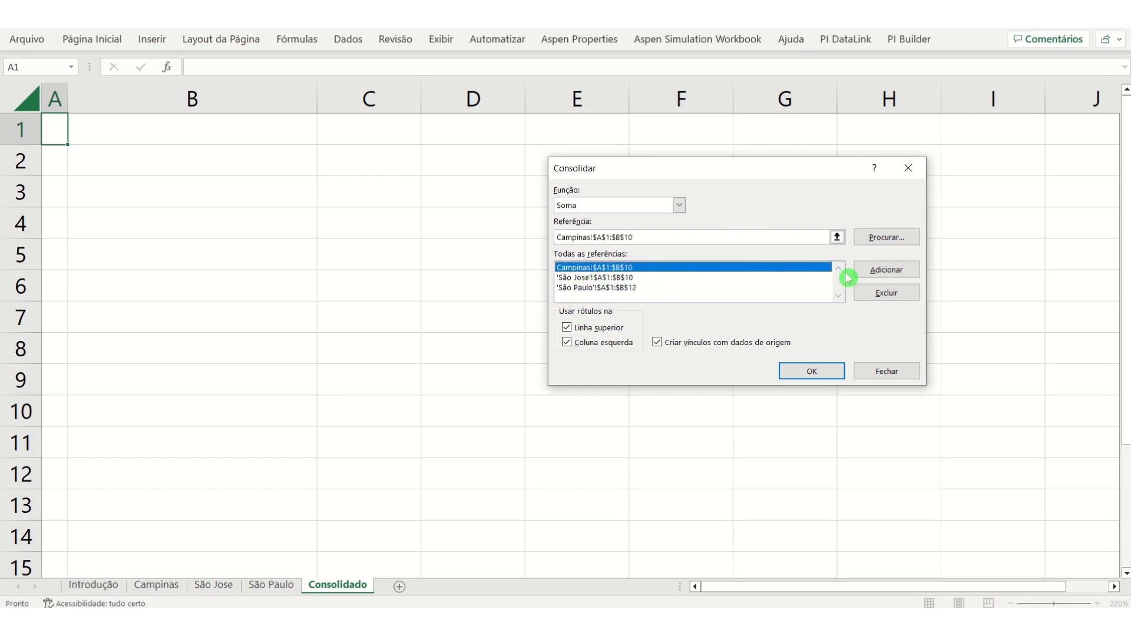
left_click(866, 294)
left_click(760, 269)
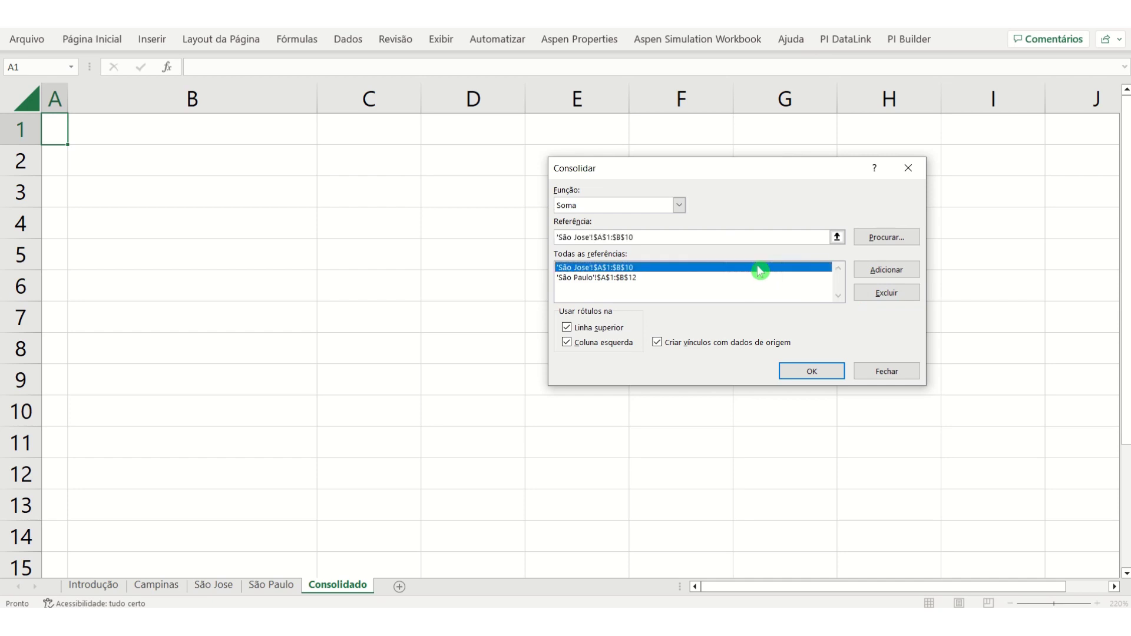
left_click(886, 292)
left_click(698, 268)
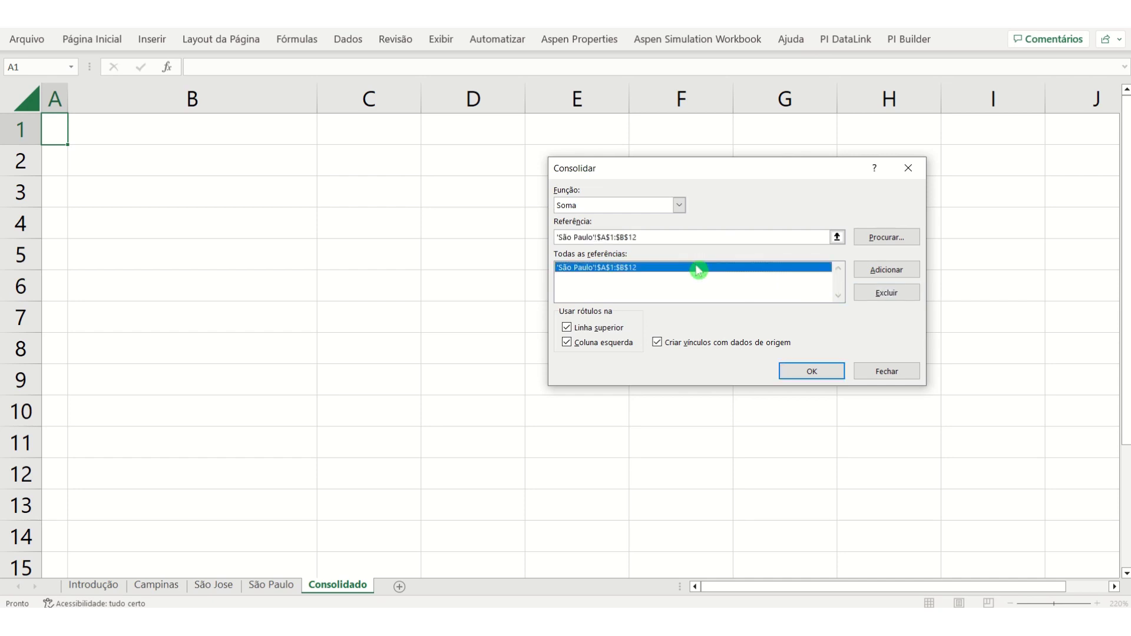
left_click(858, 294)
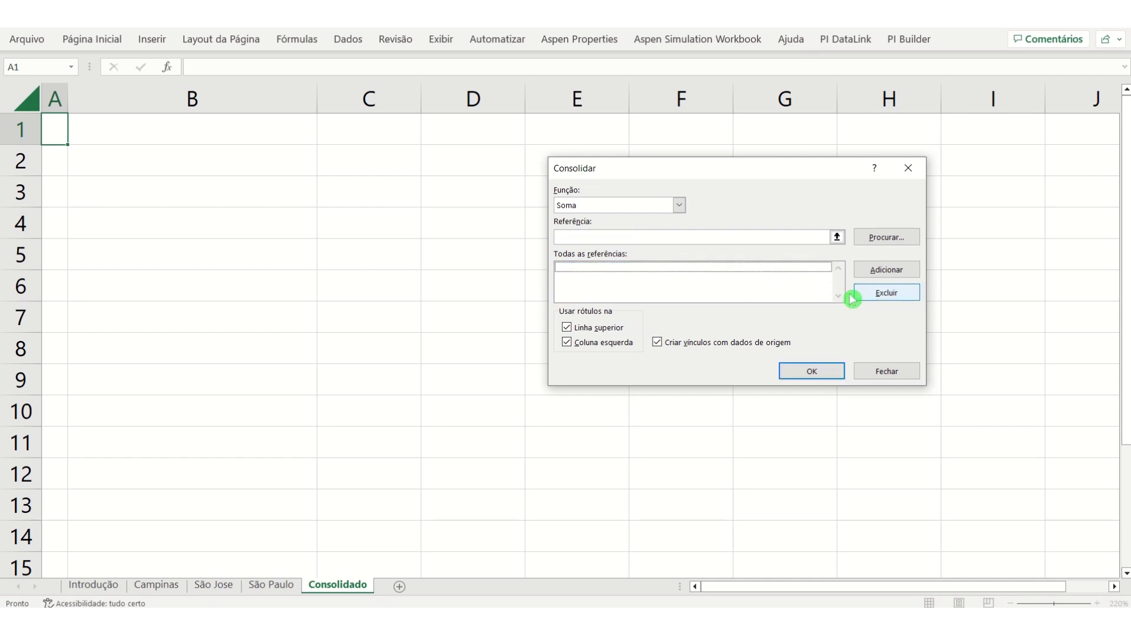
Step: Add the range A1:B10 from the Campinas.xlsx workbook as a consolidation reference
left_click(837, 237)
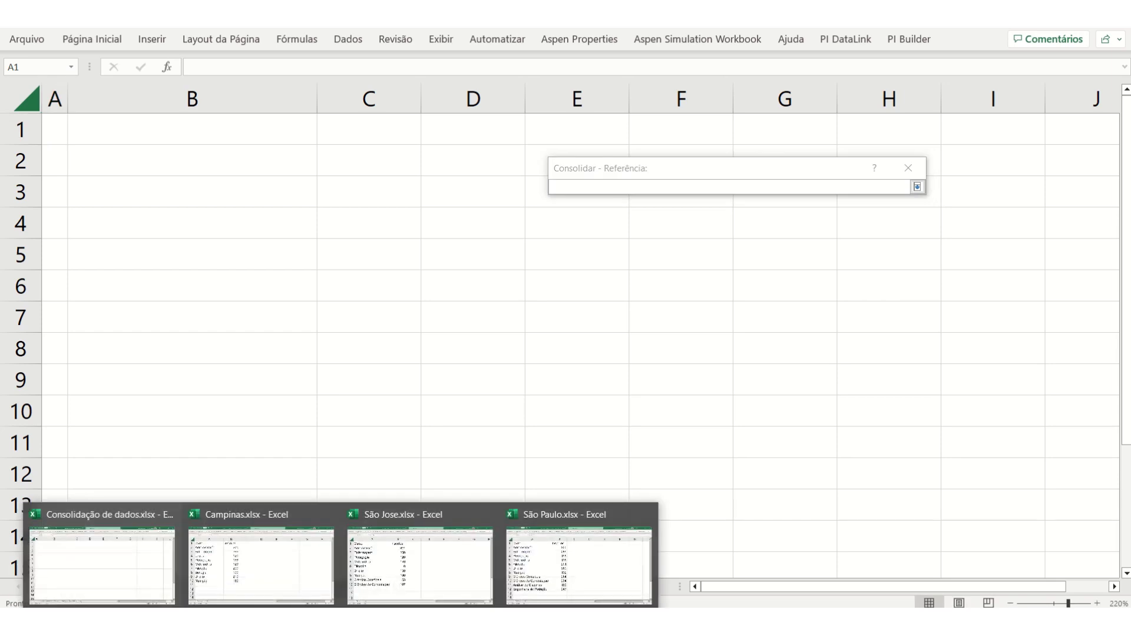
left_click(296, 572)
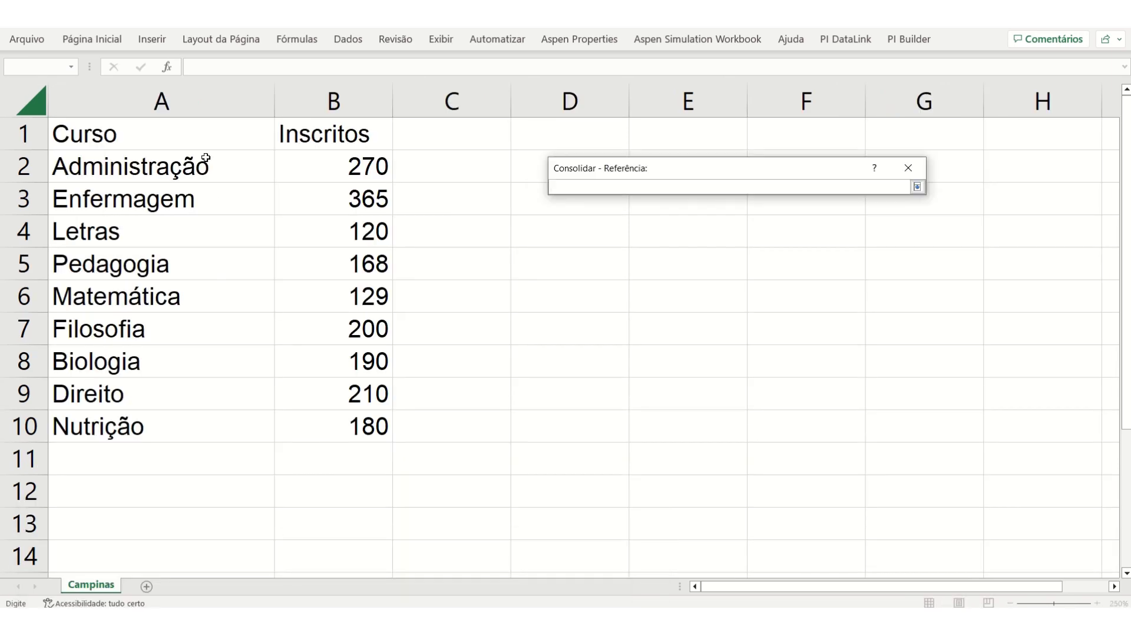
mouse_move(202, 136)
left_mouse_down()
mouse_move(313, 339)
mouse_move(323, 415)
left_mouse_up()
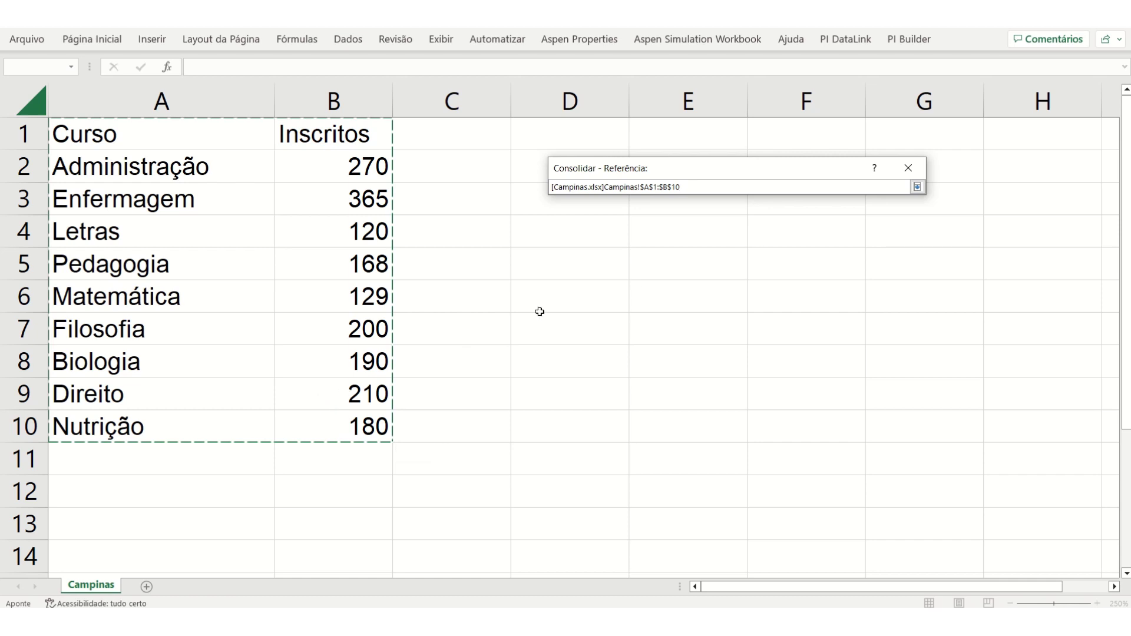
left_click(916, 191)
left_click(895, 270)
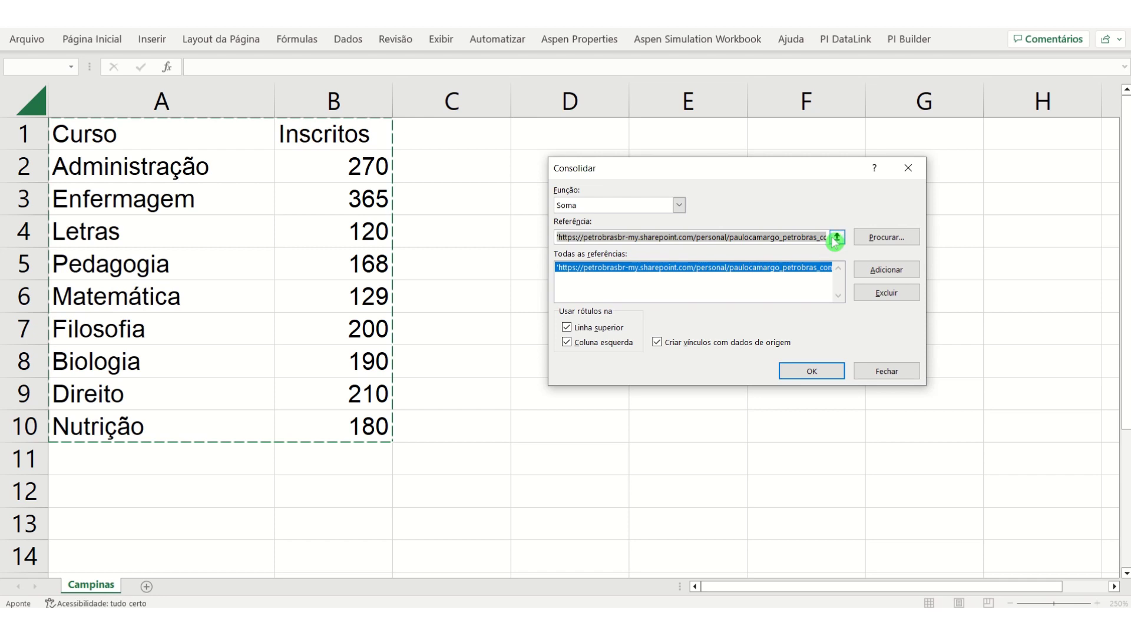
Step: Add the range A1:B10 from the São Jose.xlsx workbook as the second consolidation reference
key("Delete")
left_click(837, 239)
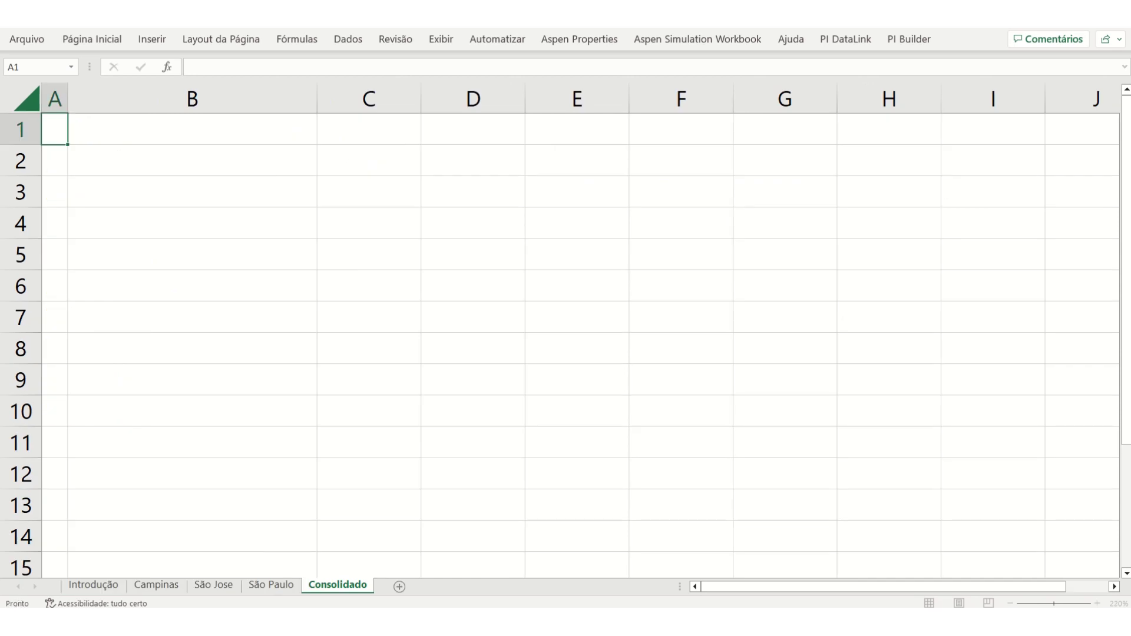
mouse_move(212, 598)
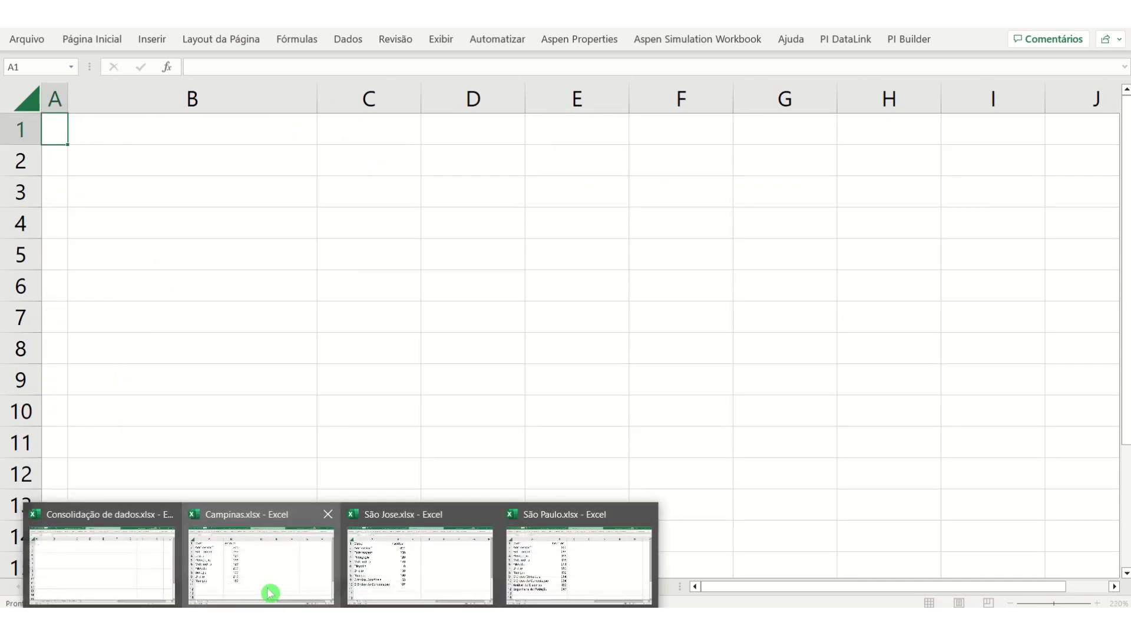
left_click(386, 565)
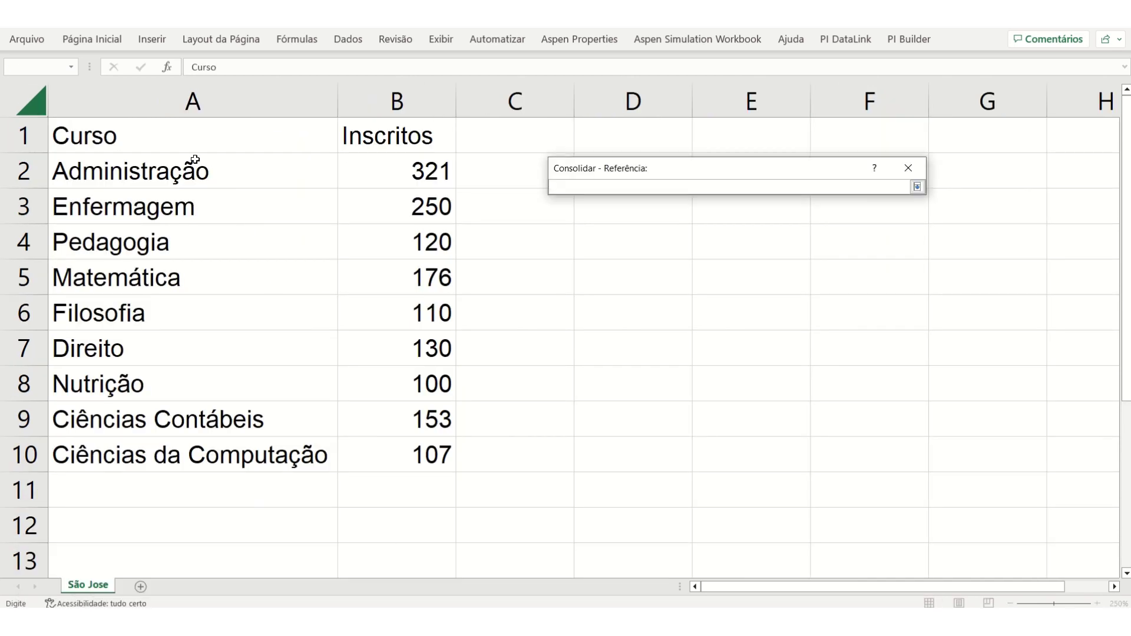
left_click_drag(189, 144, 405, 444)
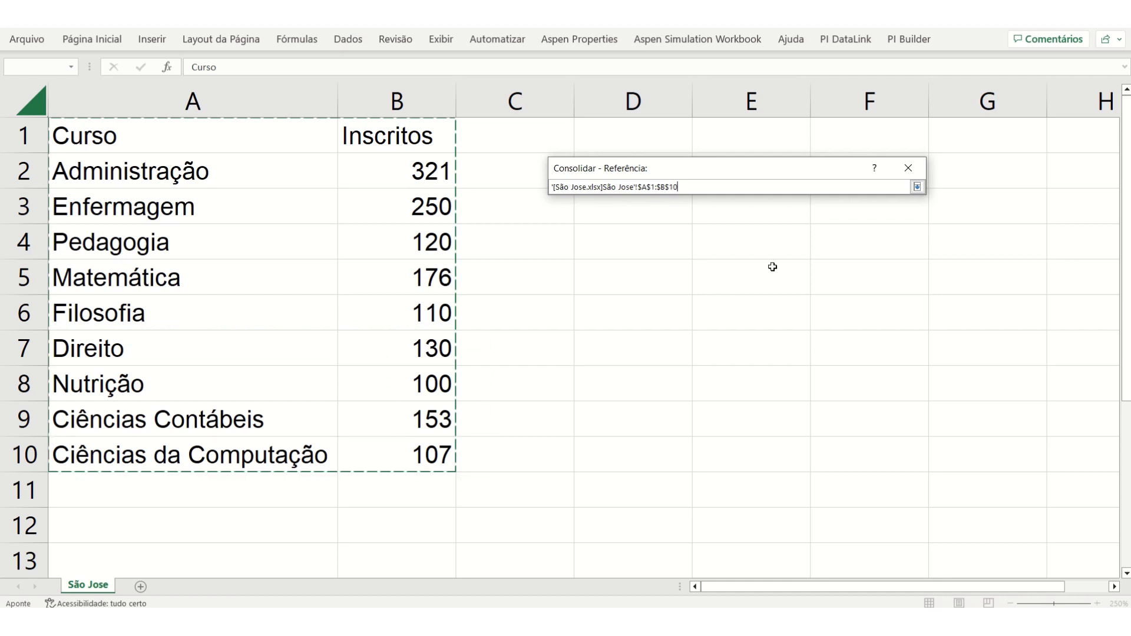
left_click(917, 187)
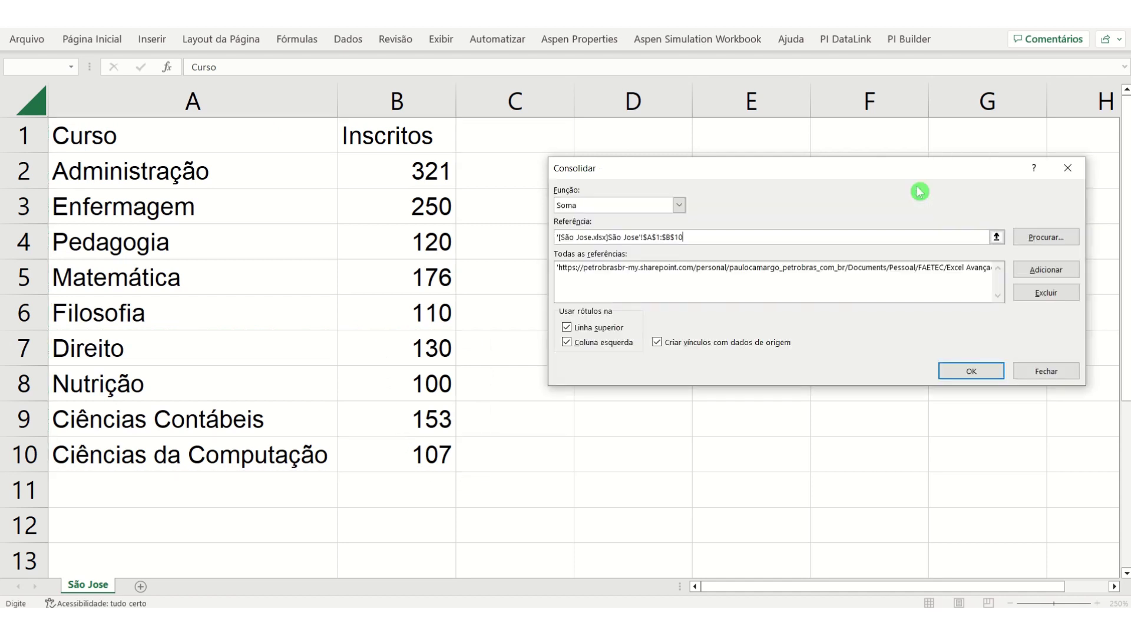
left_click(1025, 269)
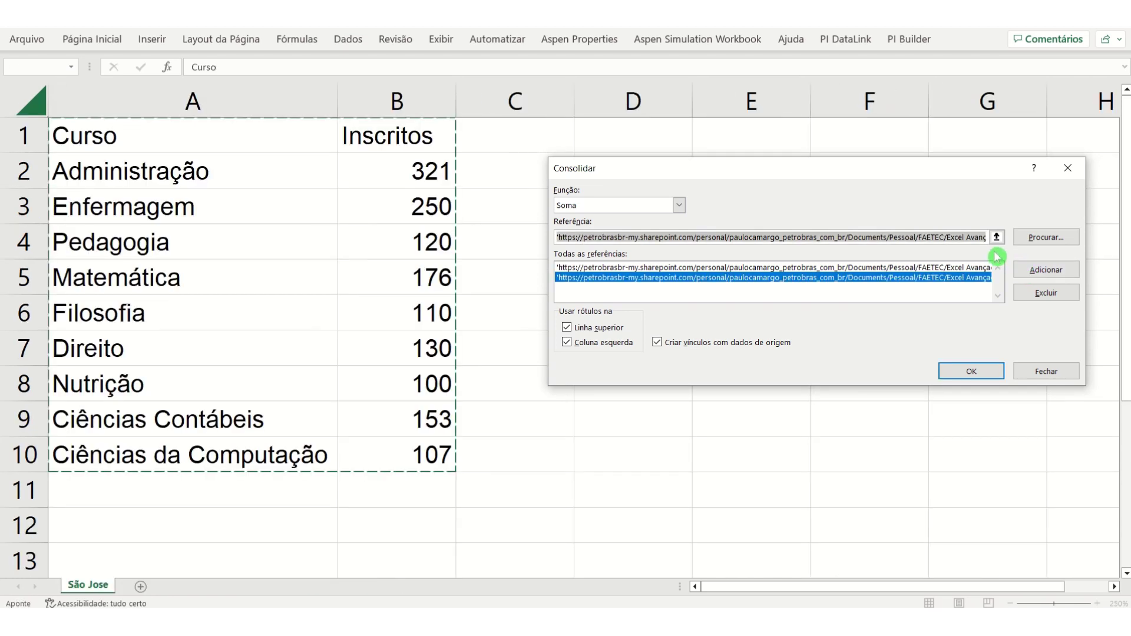
Step: Add the range A1:B12 from São Paulo.xlsx as the third reference and run the sum consolidation with links to source data
key("Delete")
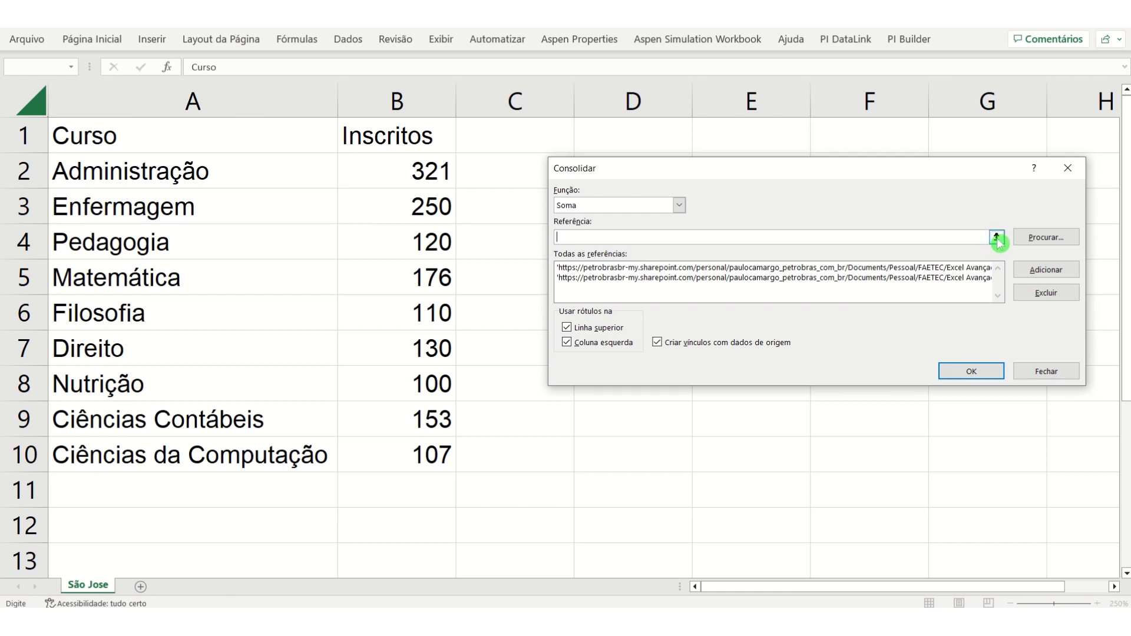
left_click(996, 237)
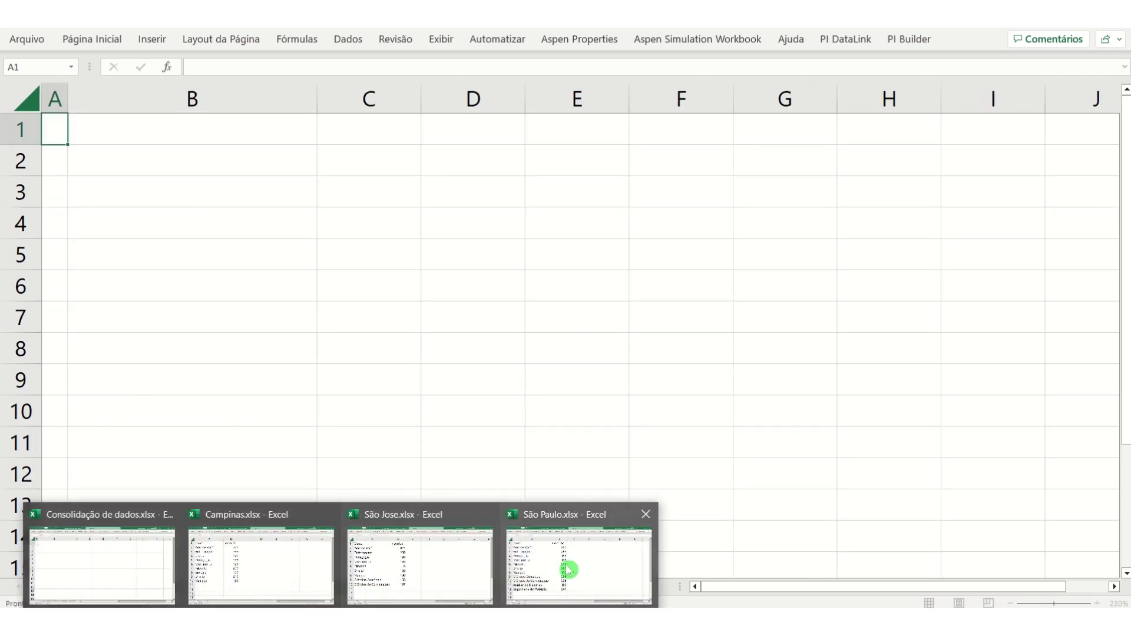
mouse_move(568, 570)
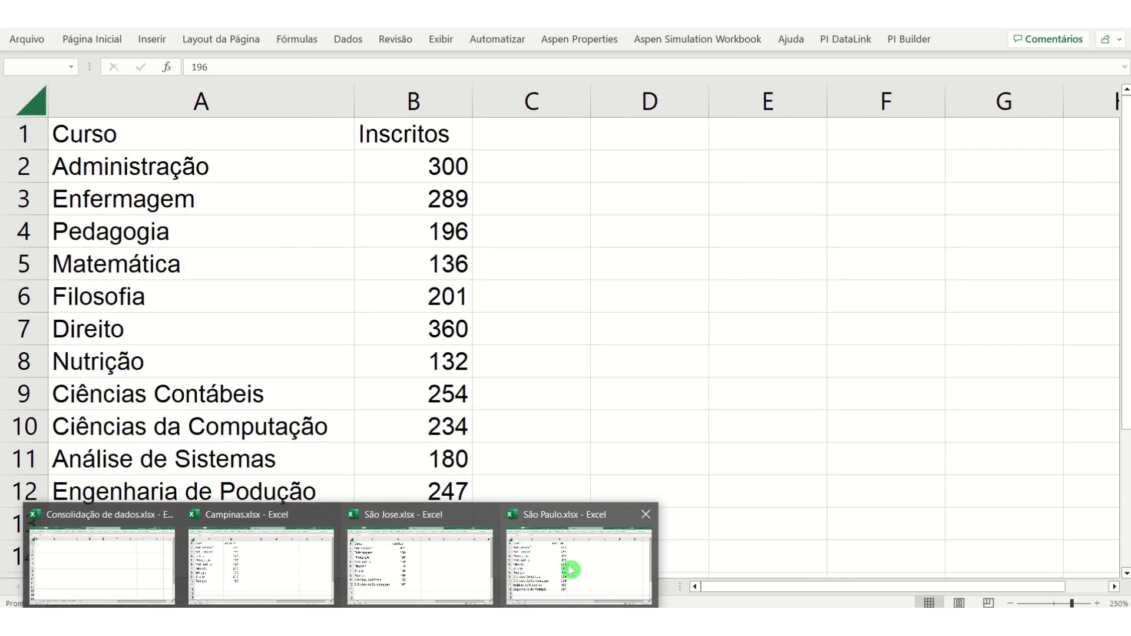
left_click(570, 570)
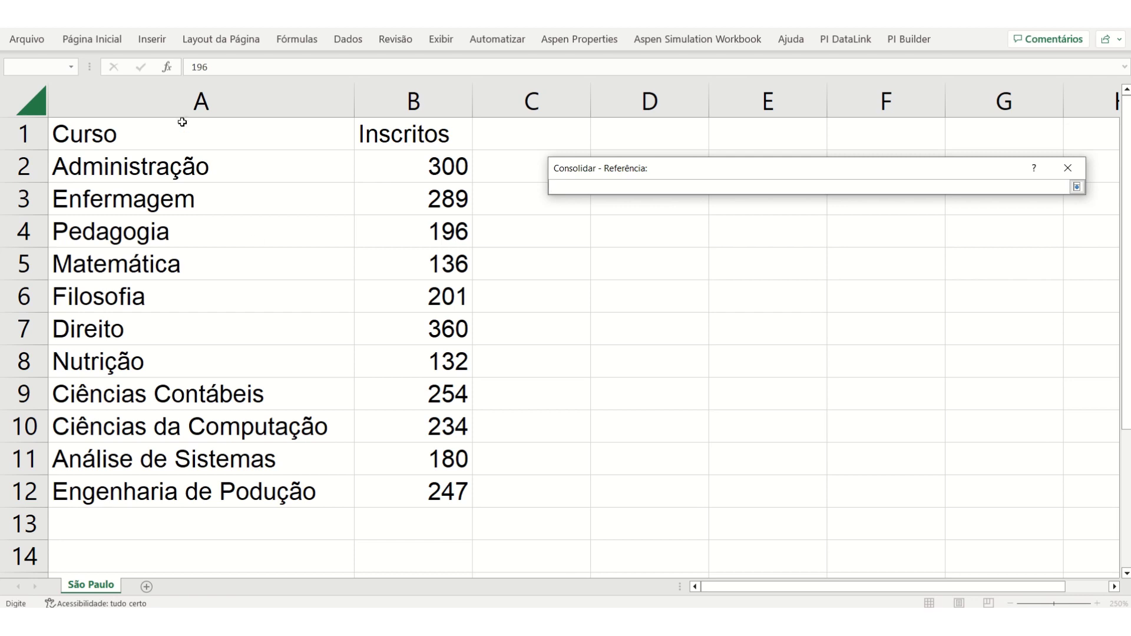
left_click_drag(191, 132, 401, 482)
left_click(1076, 187)
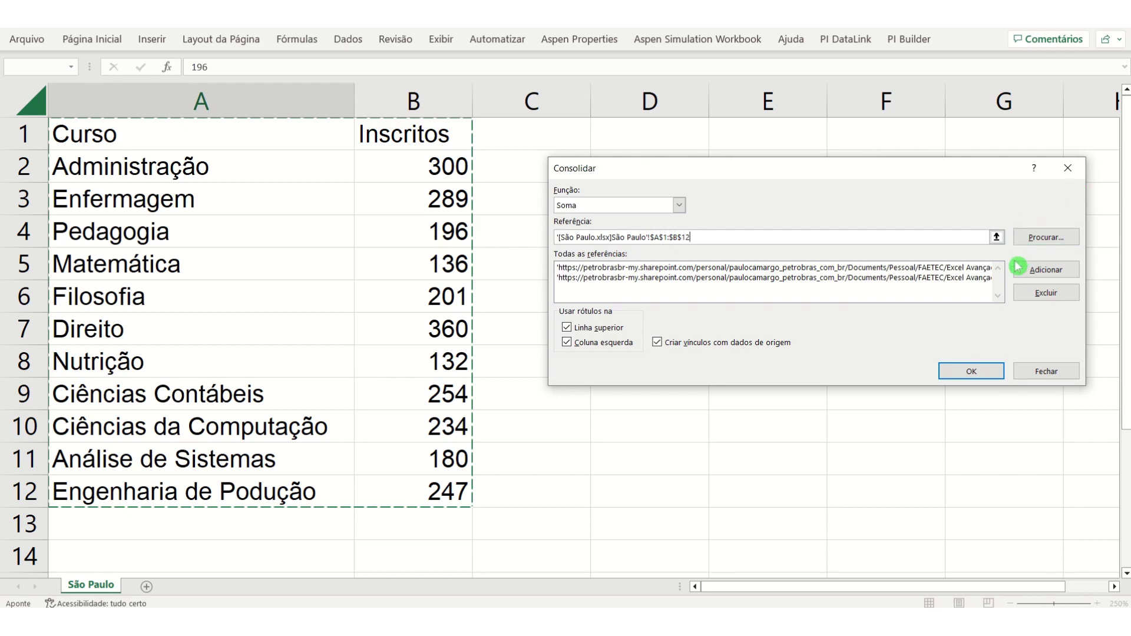
left_click(1017, 273)
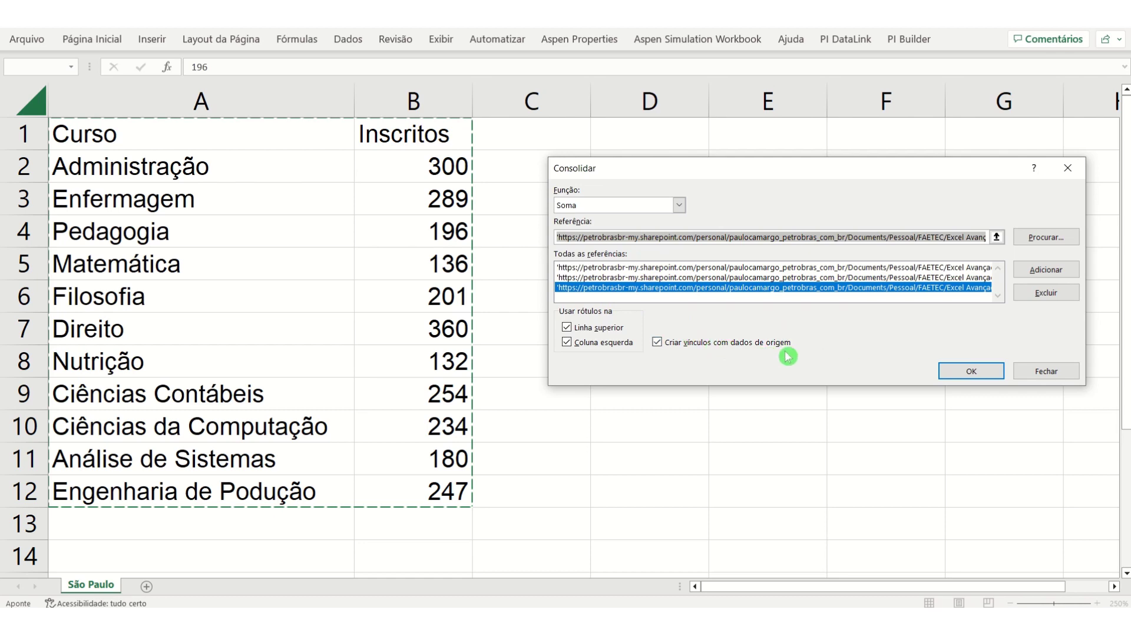
left_click(996, 378)
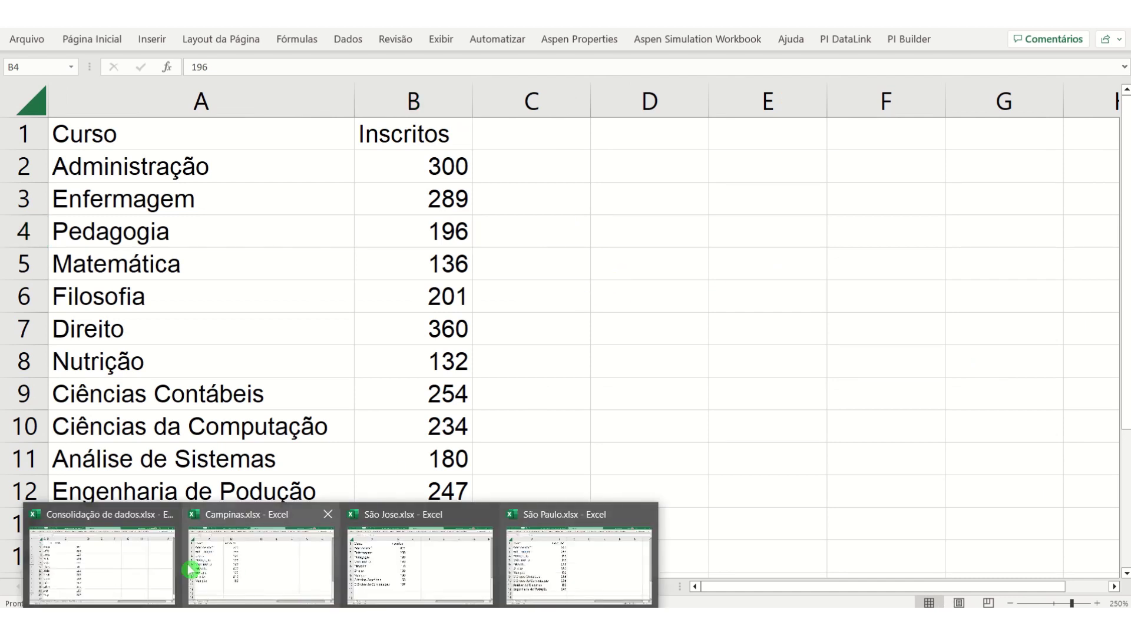
Step: Return to the Consolidação de dados workbook and widen column B until the full course names fit
left_click(154, 561)
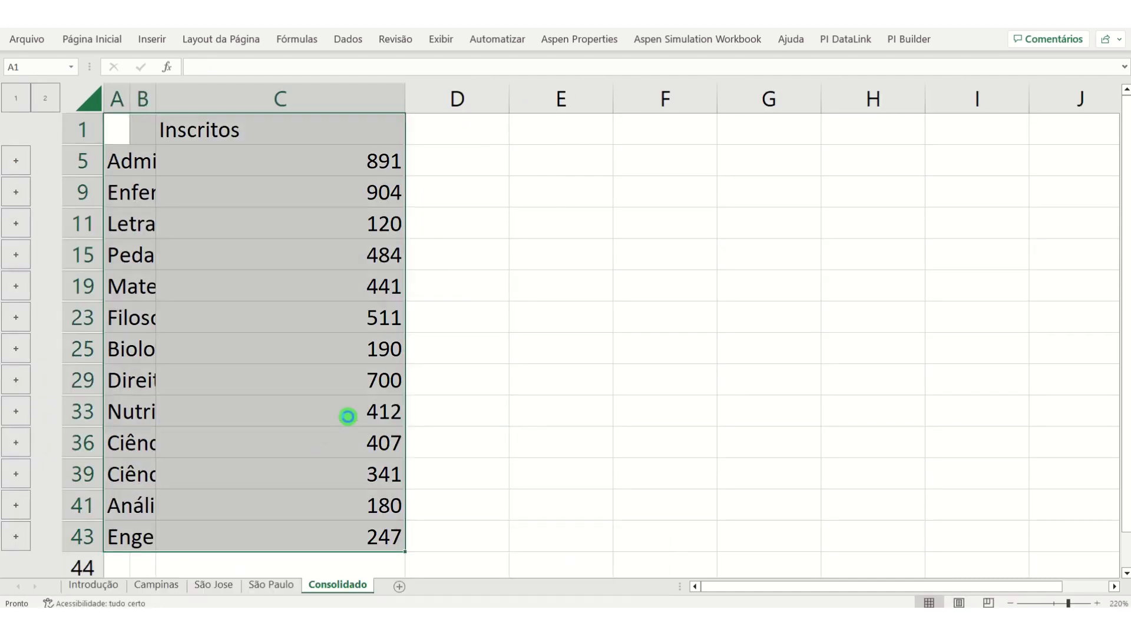
double_click(154, 88)
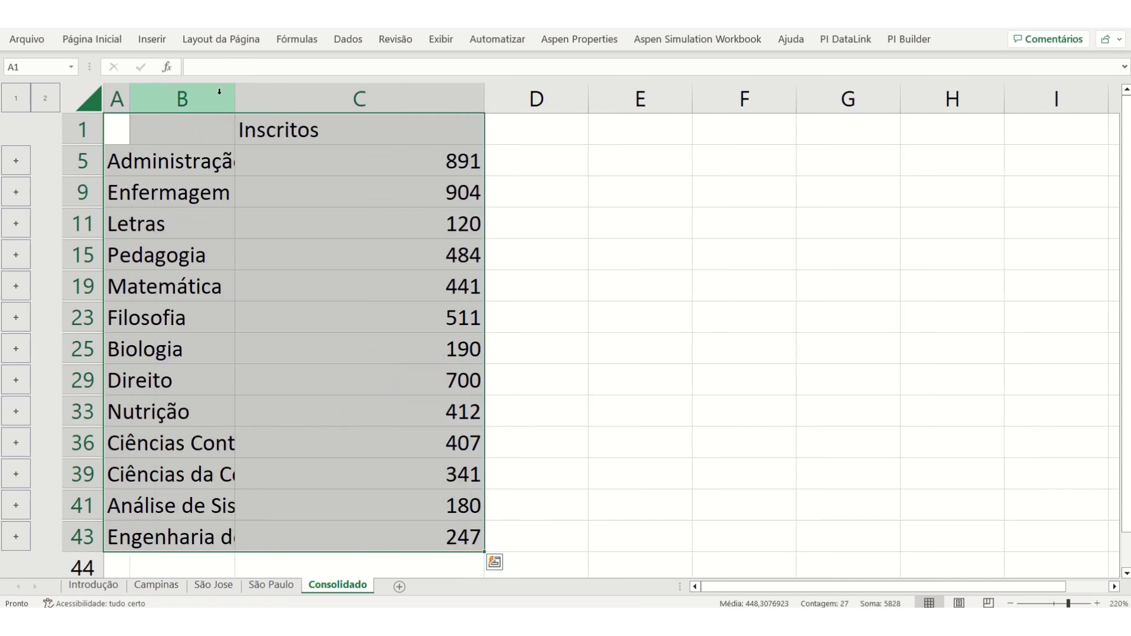
left_click_drag(235, 92, 366, 90)
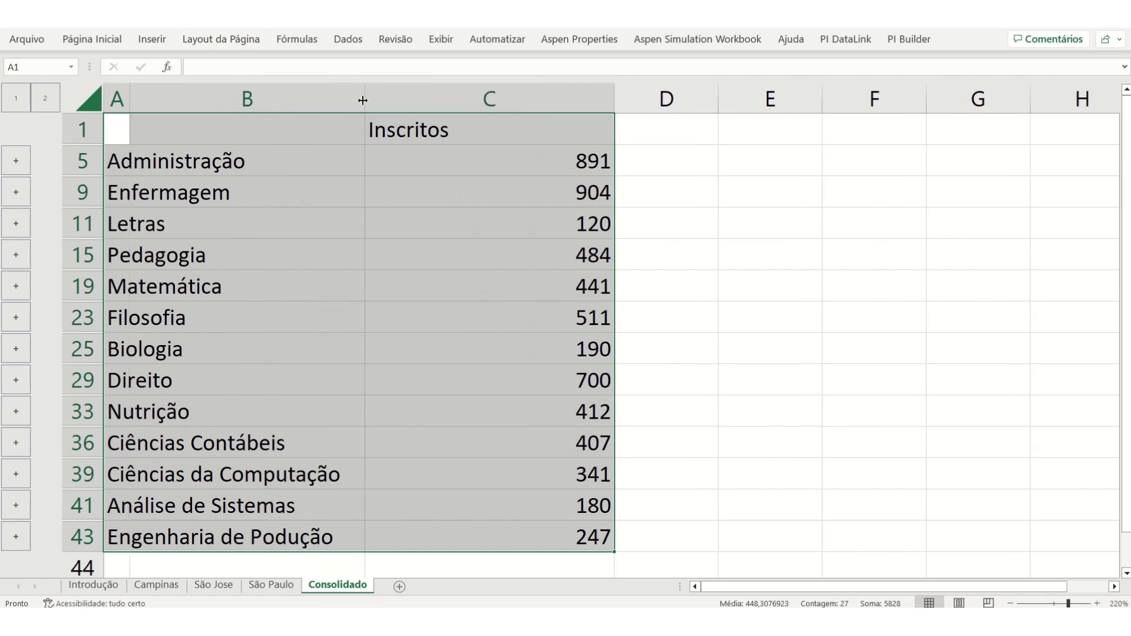
Step: Enter the heading Cursos in cell A1 of the Consolidado sheet
left_click(116, 122)
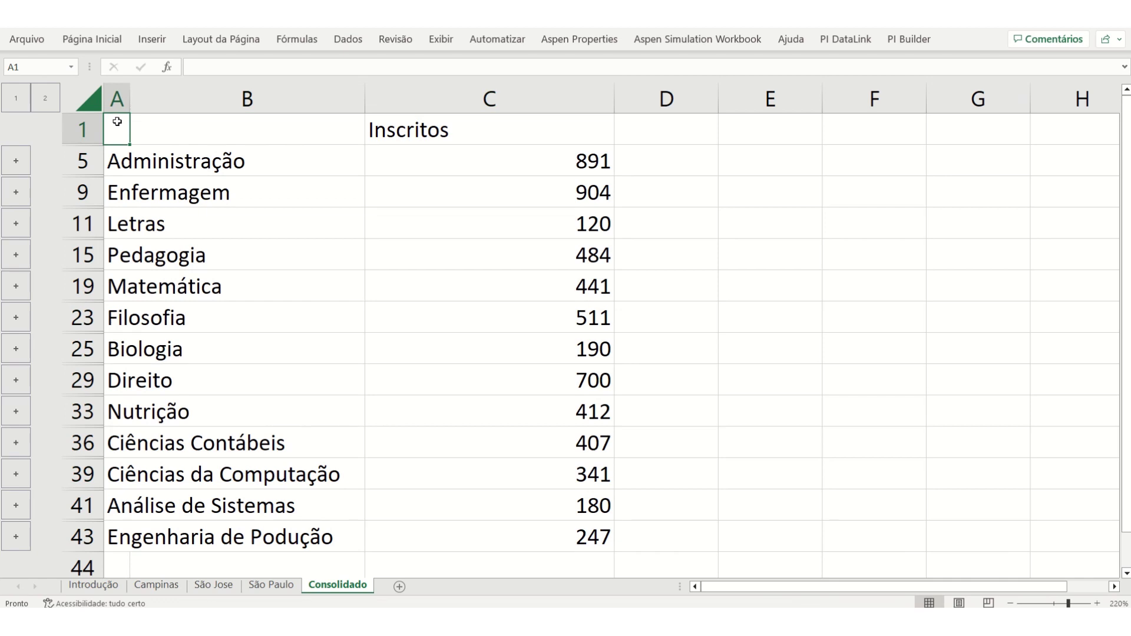
type("Cursos")
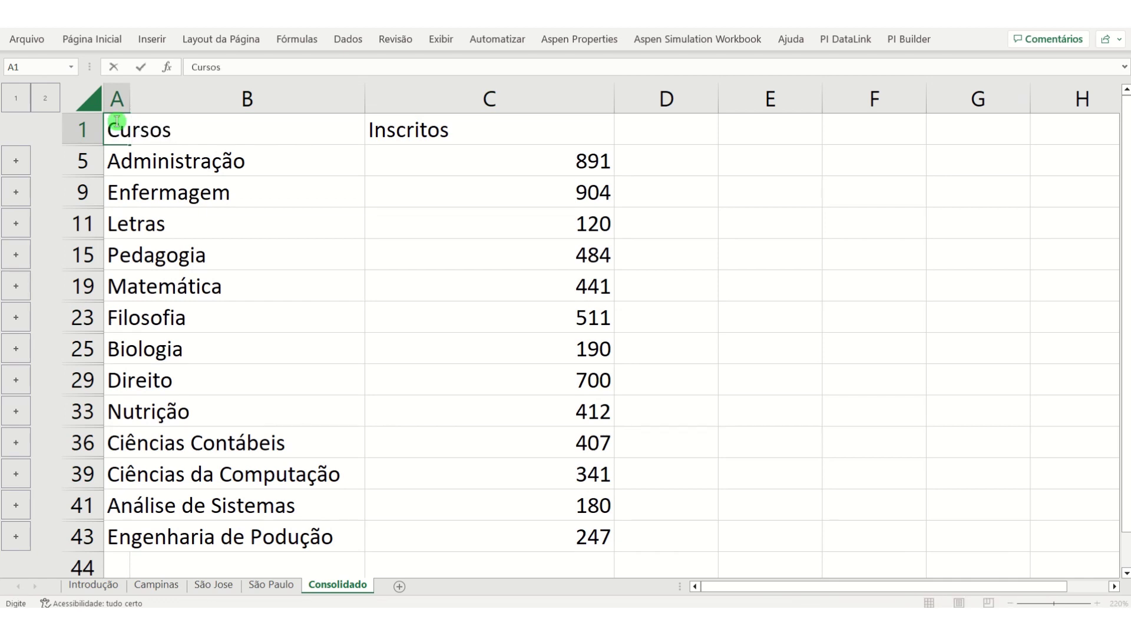
left_click(190, 159)
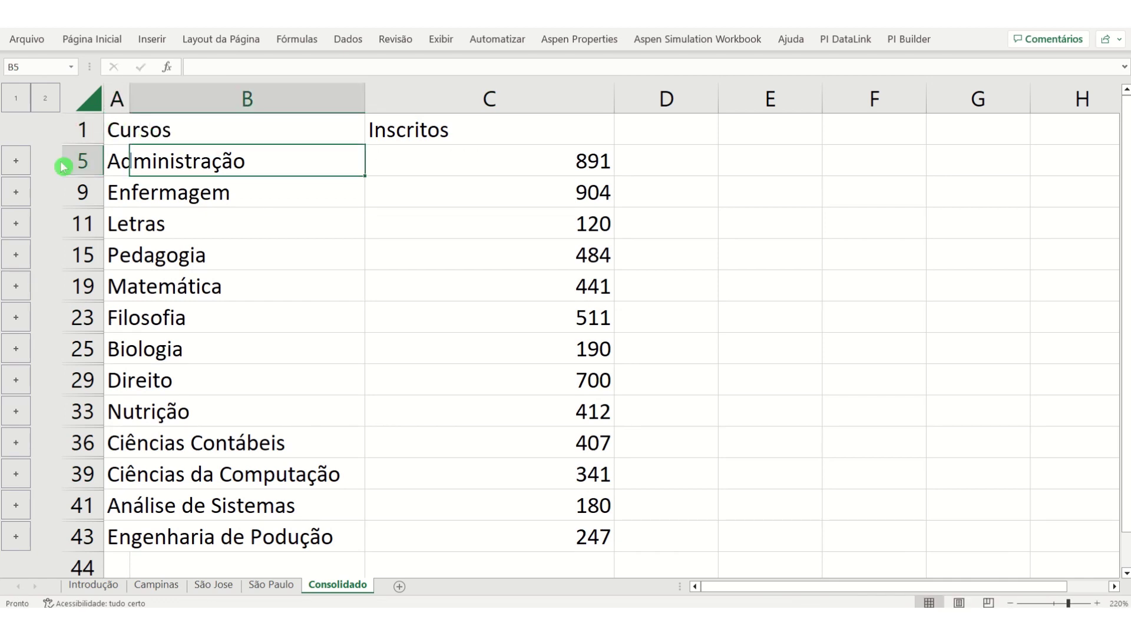
Step: Expand the Administração, Enfermagem and Letras groups to view their campus details, and collapse the outline back to course totals
left_click(16, 161)
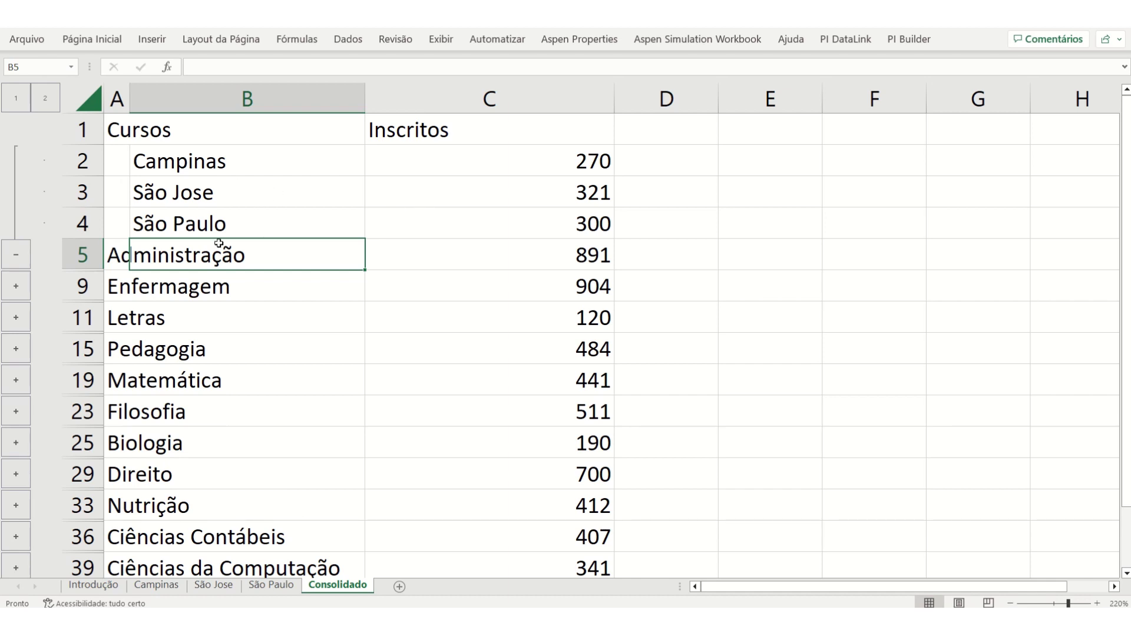
left_click(11, 289)
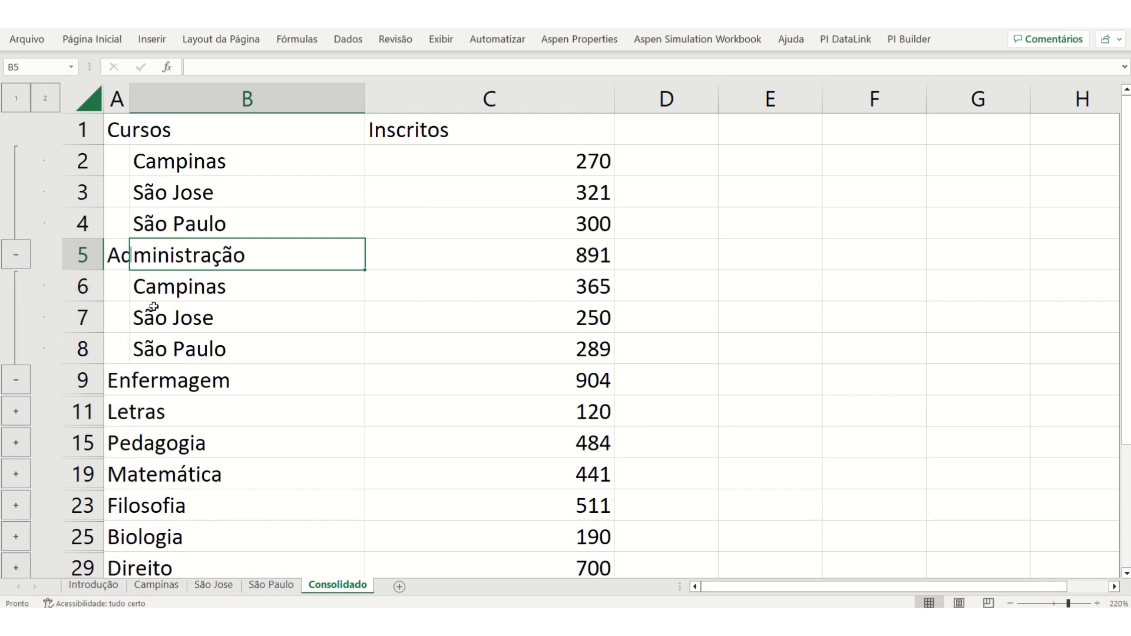
left_click(24, 414)
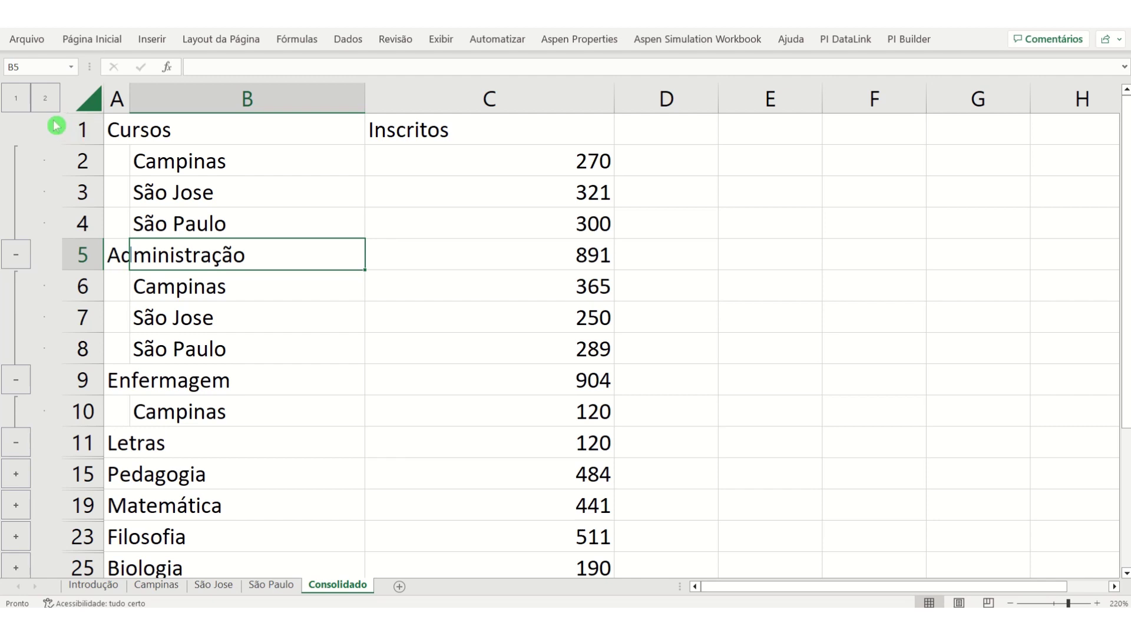
left_click(20, 102)
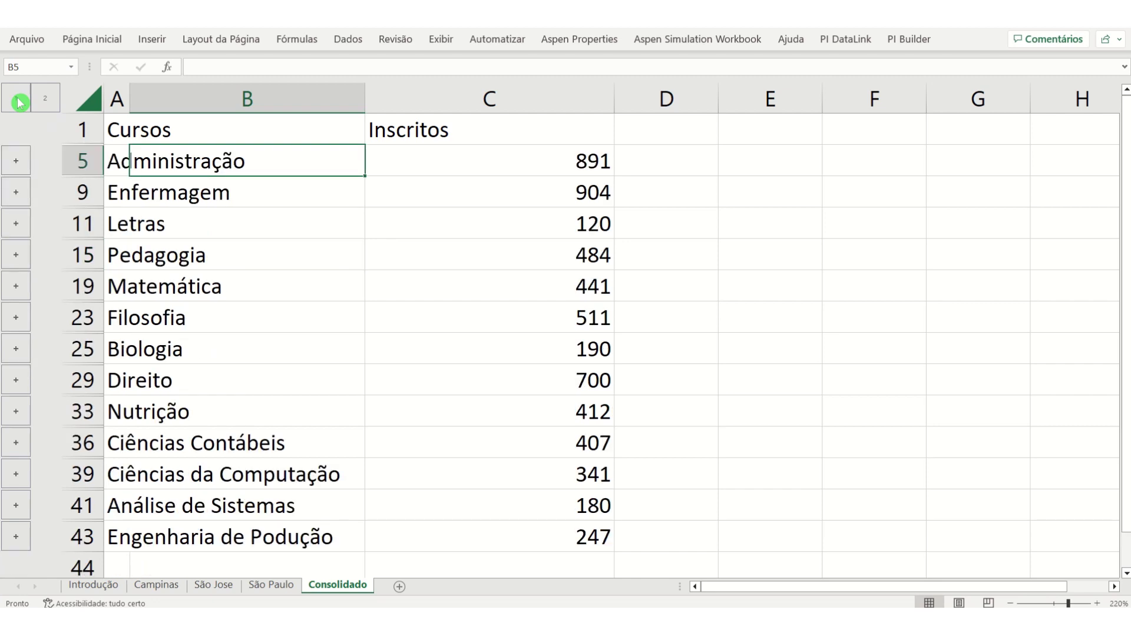
Step: Expand every outline group to show the campus rows, review the whole consolidated list and inspect the link formula in C2
left_click(47, 101)
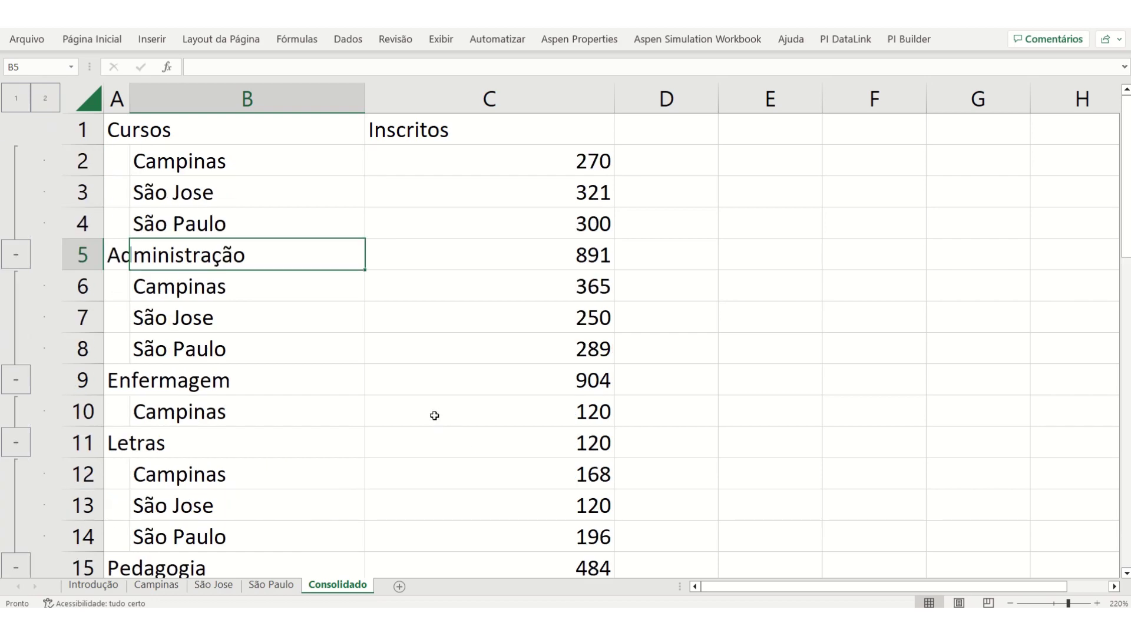
scroll(425, 398, "down", 3, "ctrl")
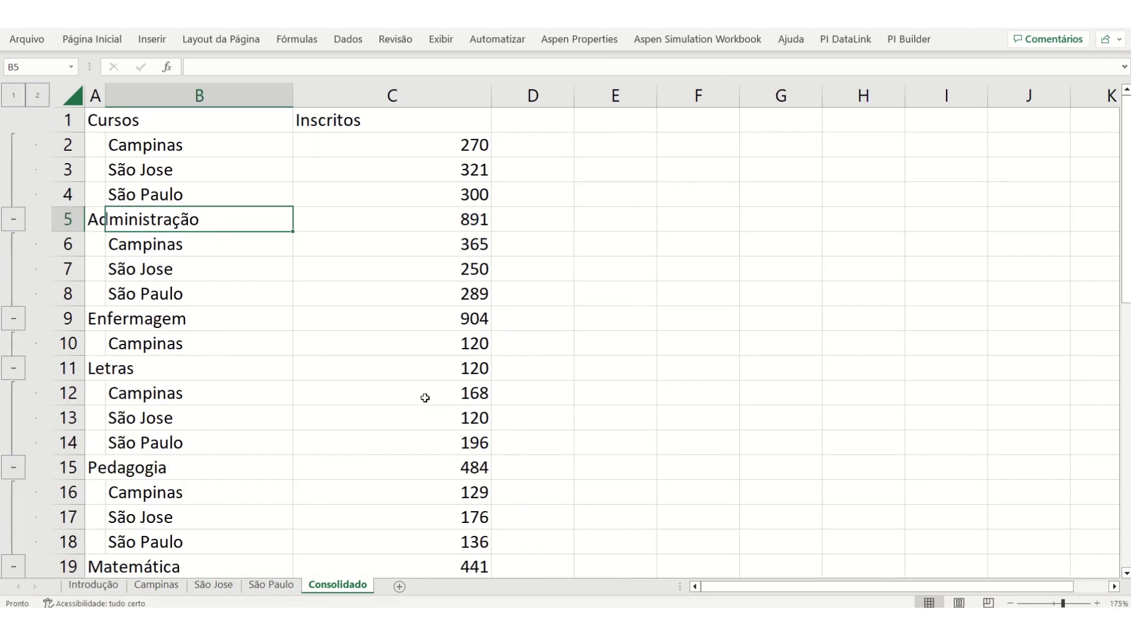
scroll(425, 398, "down", 1, "ctrl")
scroll(422, 397, "down", 4, "ctrl")
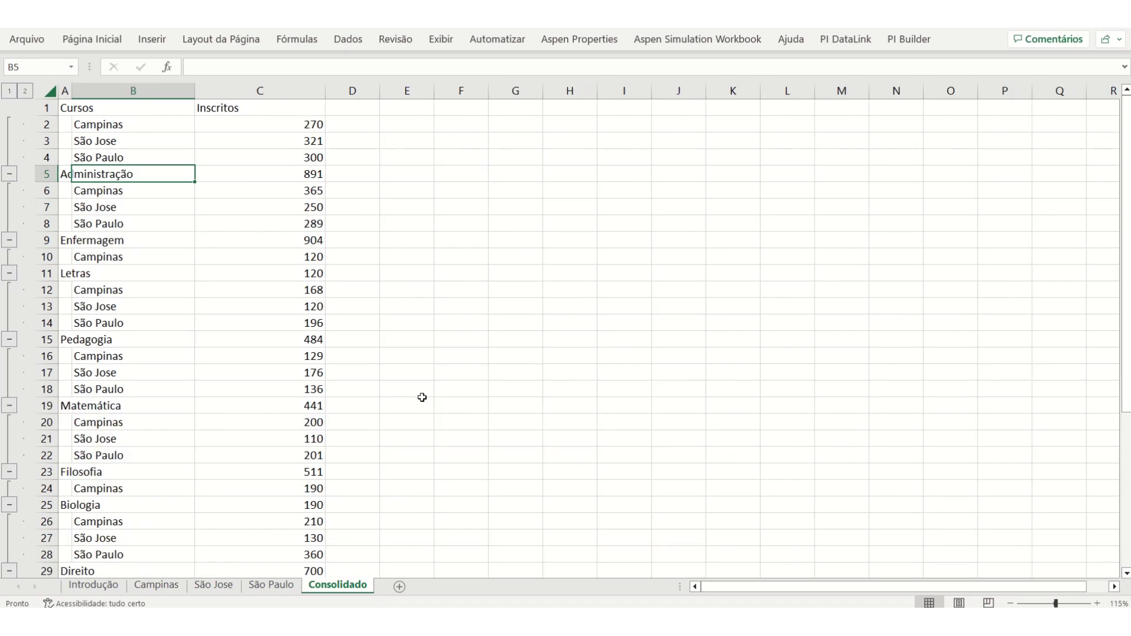
scroll(422, 395, "down", 2, "ctrl")
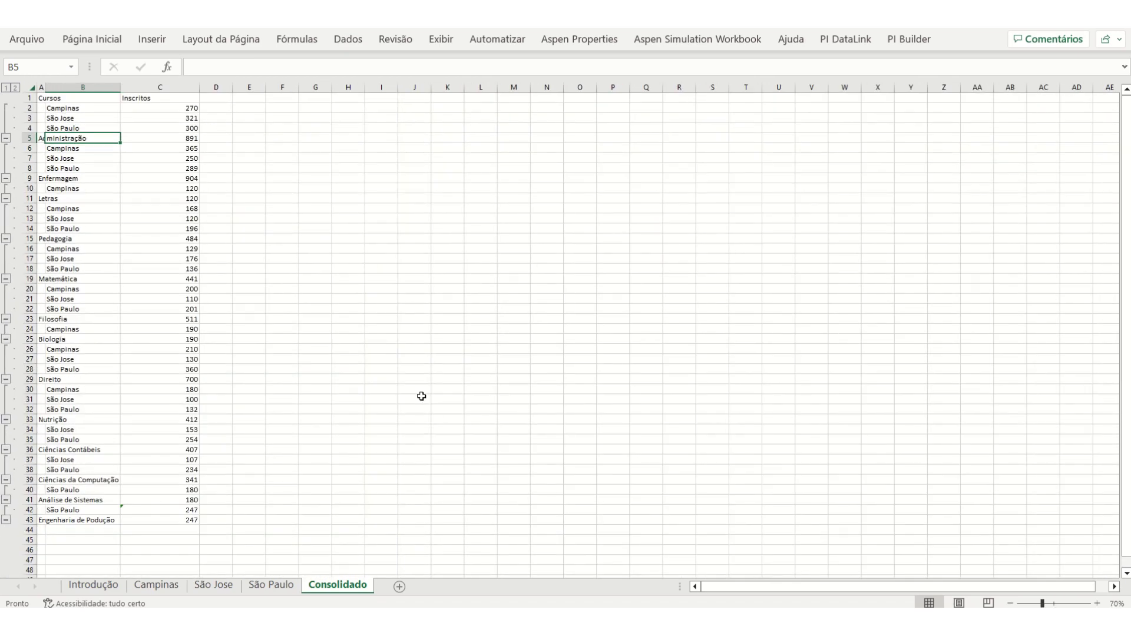
scroll(421, 396, "up", 5, "ctrl")
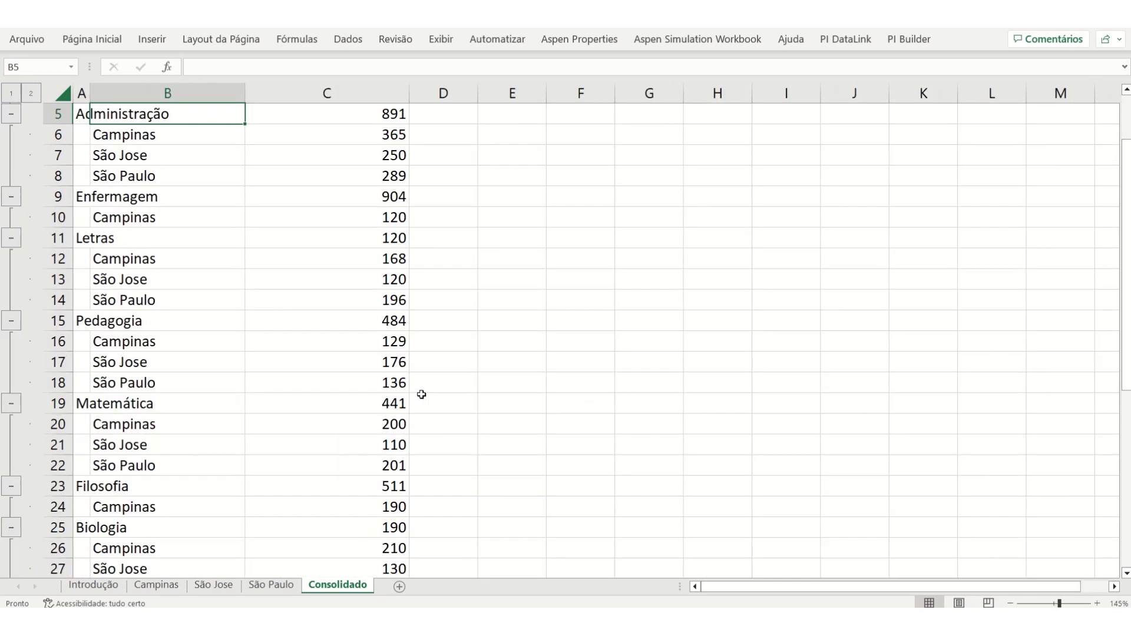
scroll(421, 394, "up", 5, "ctrl")
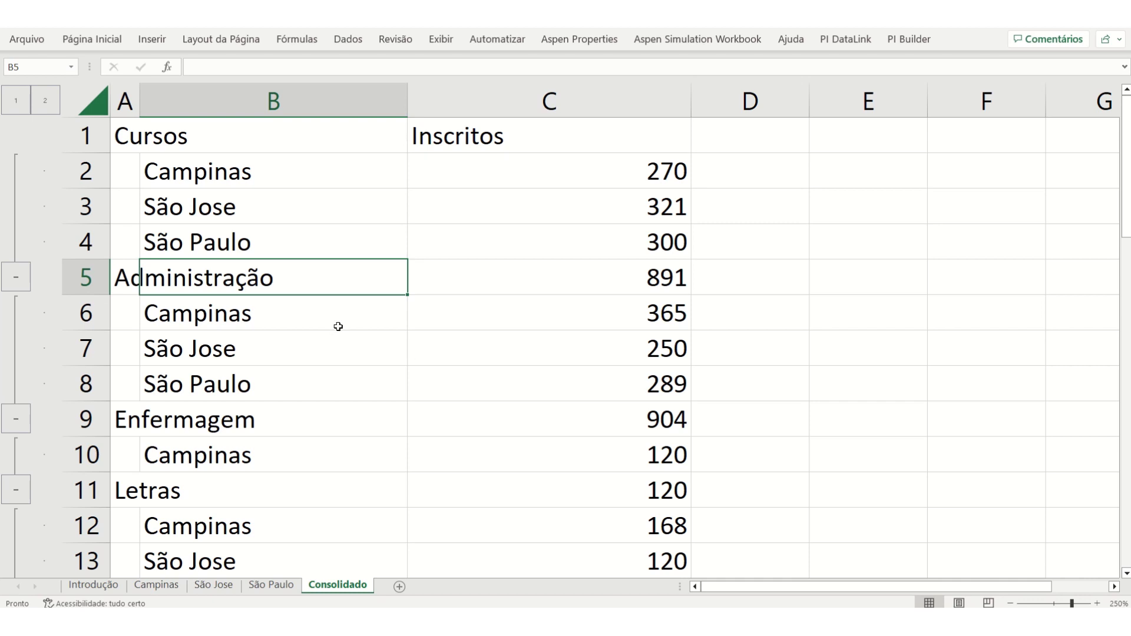
left_click(533, 176)
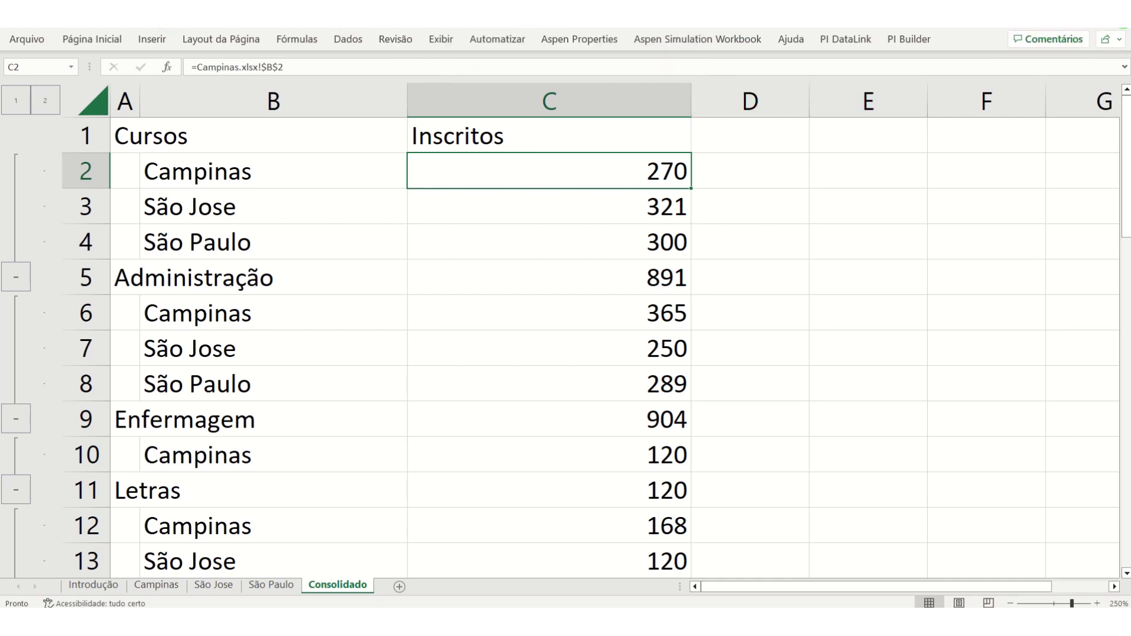
Step: Close the Consolidação de dados workbook and reopen it from the recommended files while the source workbooks stay open
left_click(1122, 20)
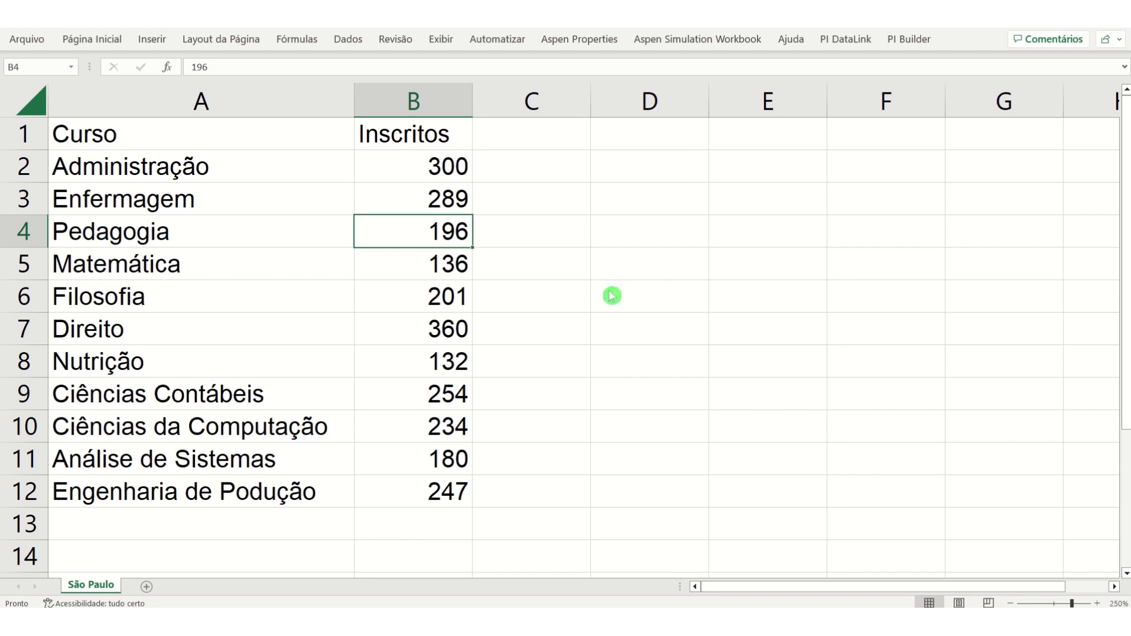
left_click(23, 40)
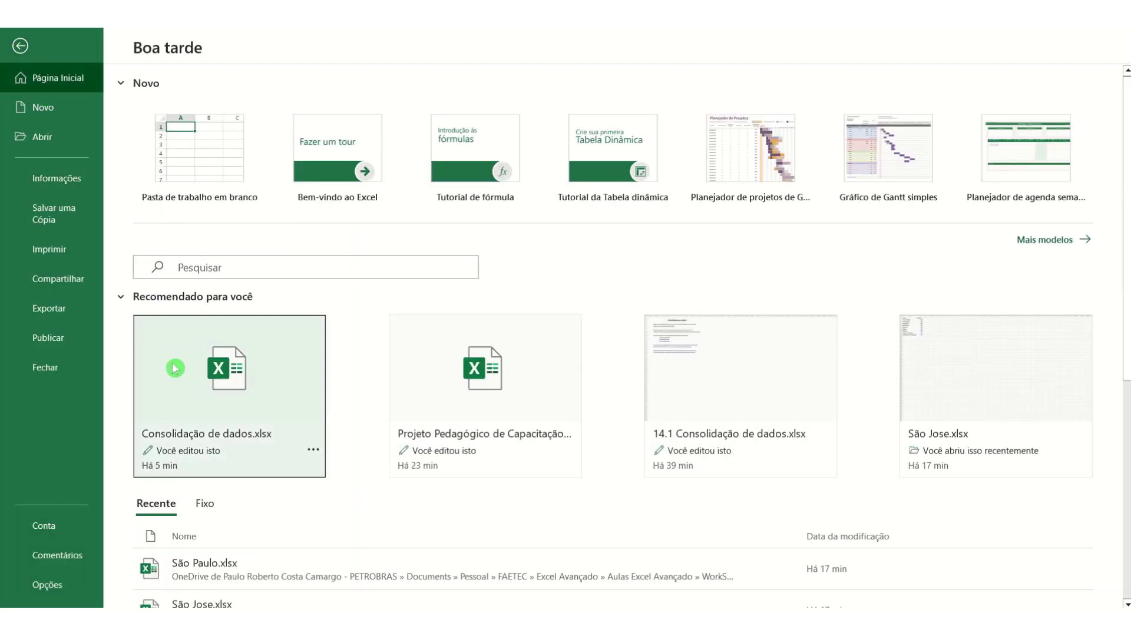
left_click(211, 379)
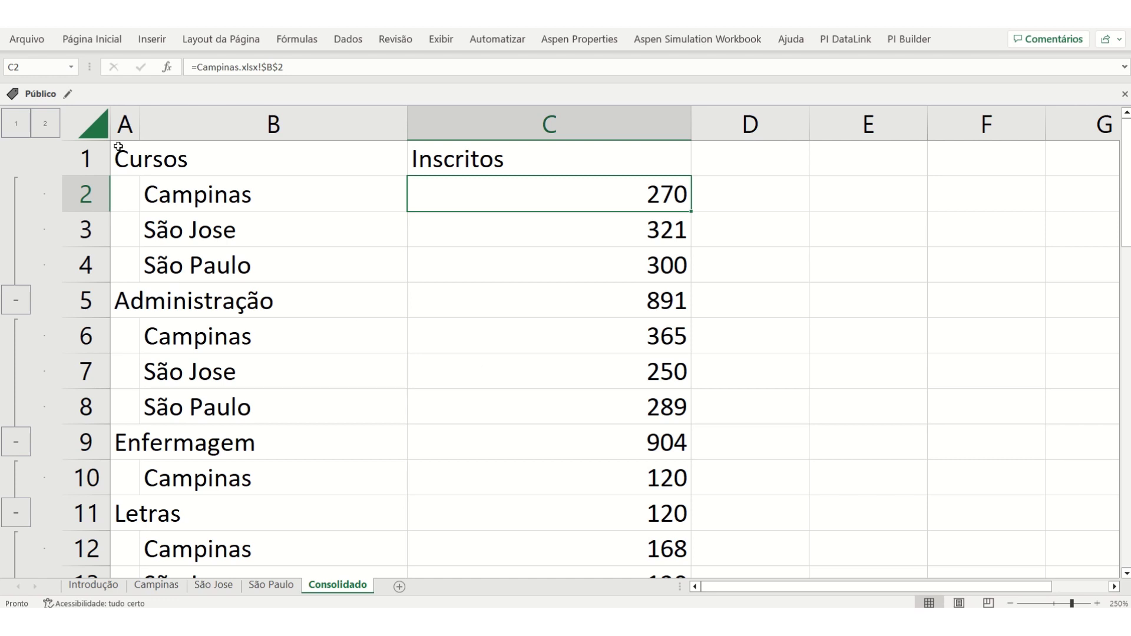
Step: Create a blank workbook, classify it as Público and hide the sensitivity bar
left_click(27, 39)
left_click(206, 141)
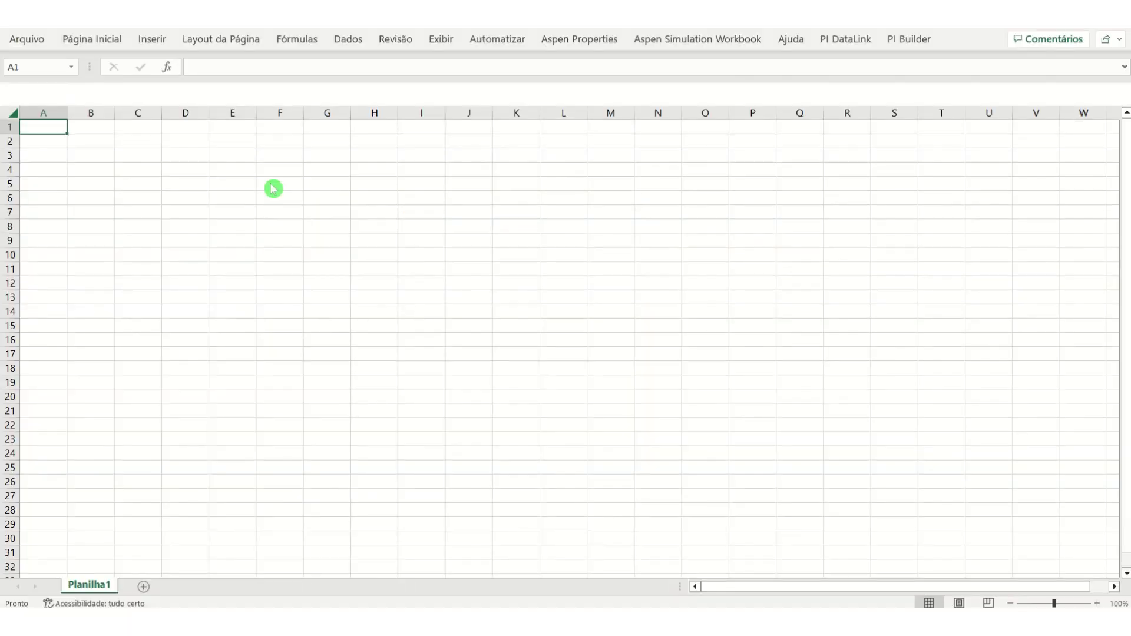
left_click(561, 94)
left_click(517, 93)
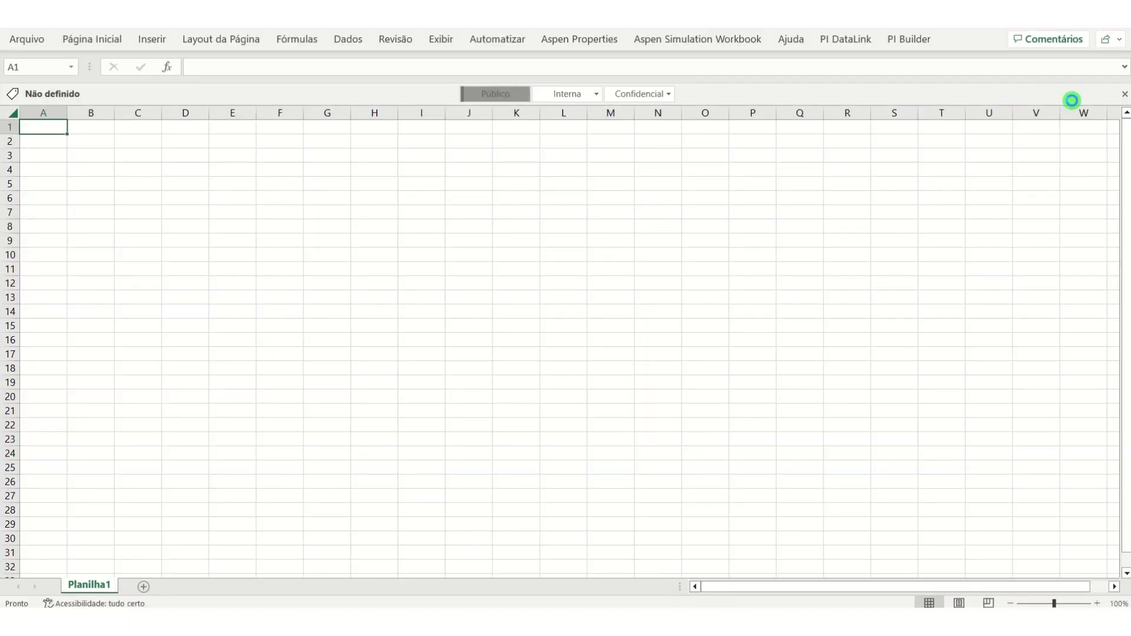
left_click(1124, 94)
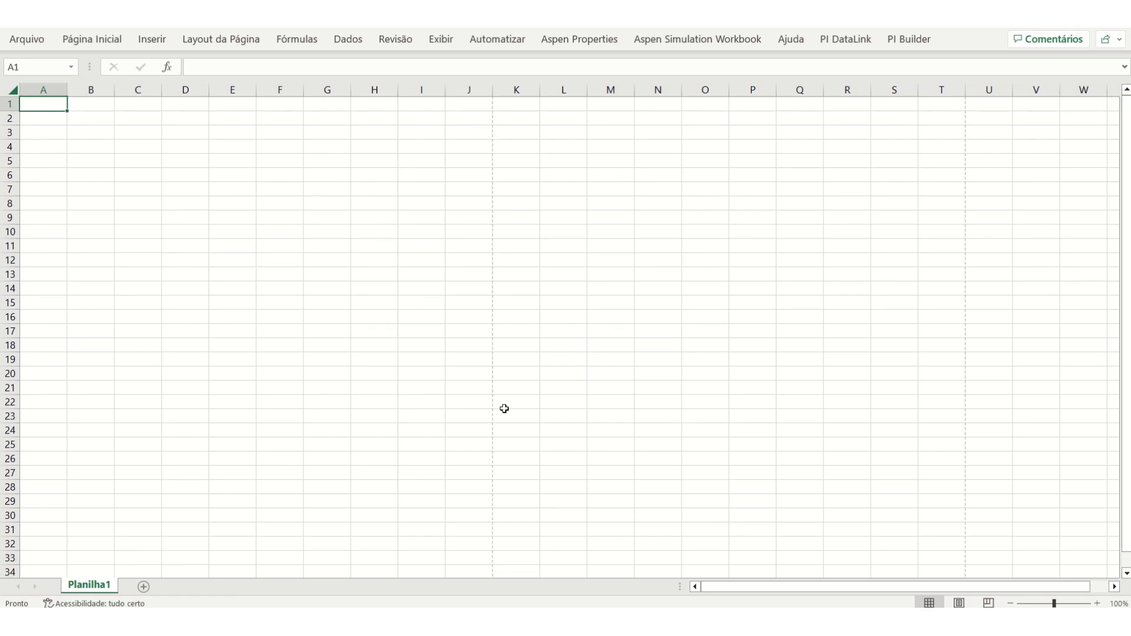
Step: Close the source workbooks Campinas.xlsx, São Jose.xlsx and São Paulo.xlsx
mouse_move(169, 613)
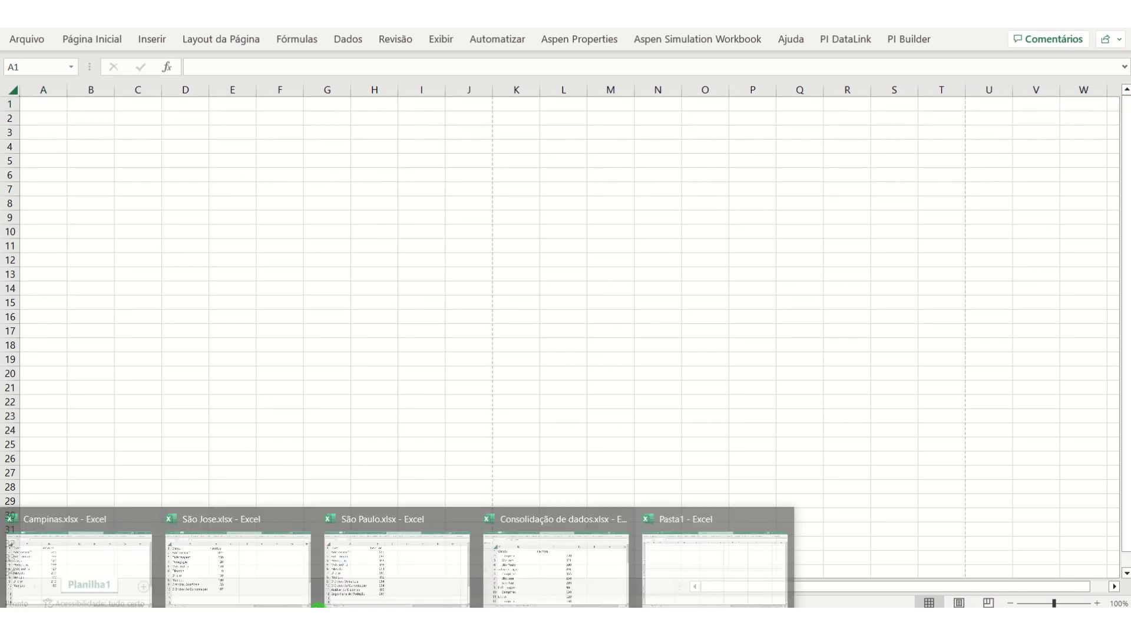
left_click(144, 518)
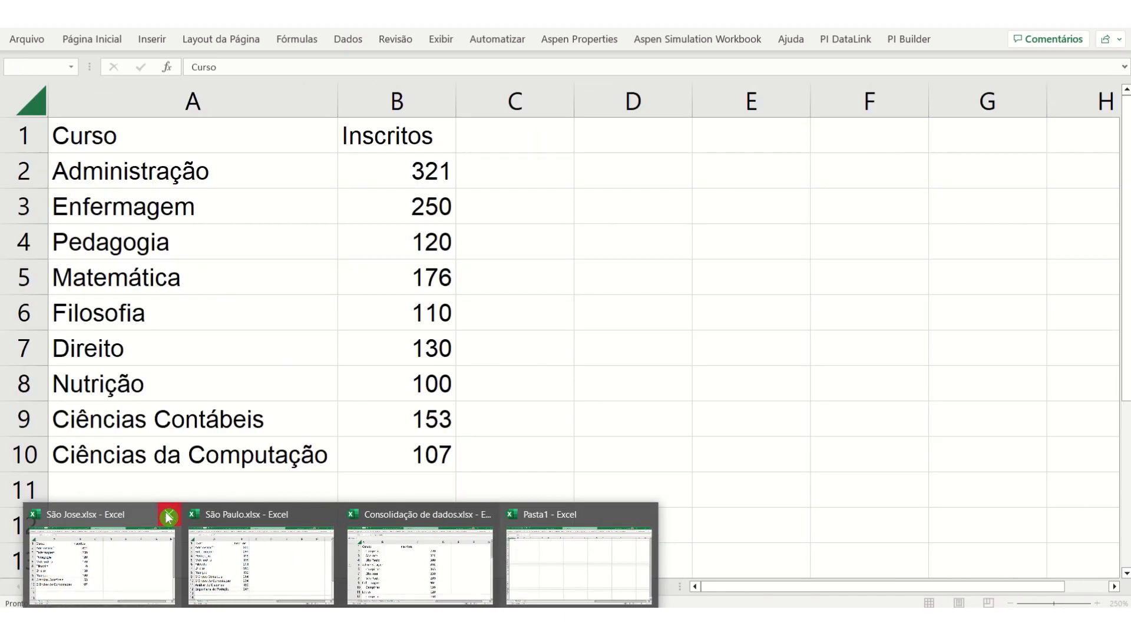
left_click(340, 621)
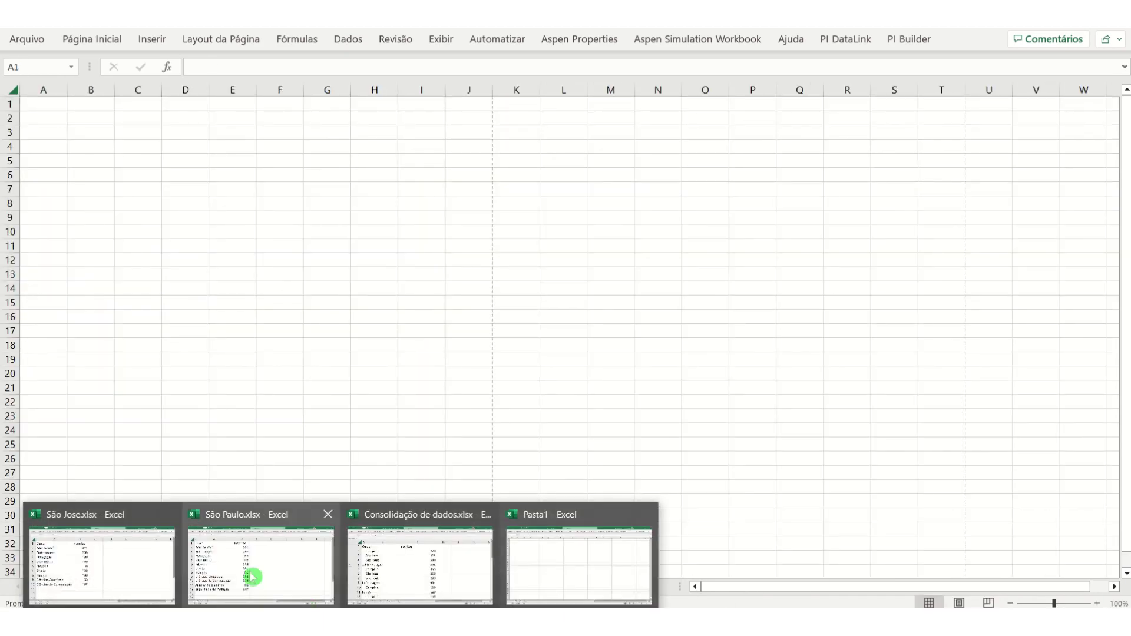
left_click(165, 517)
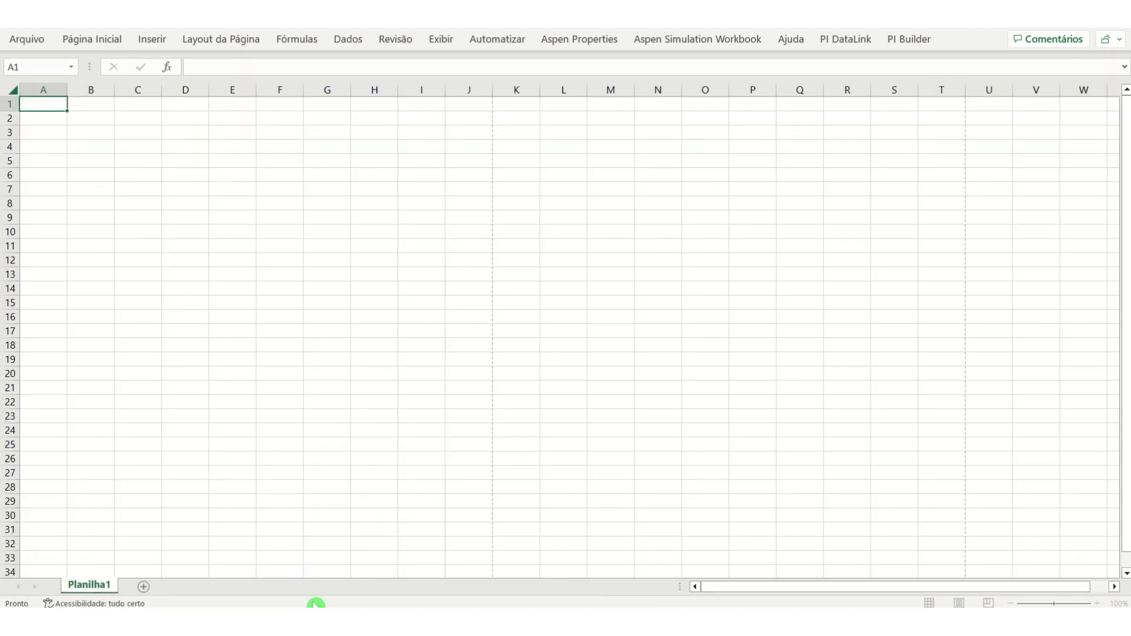
left_click(247, 514)
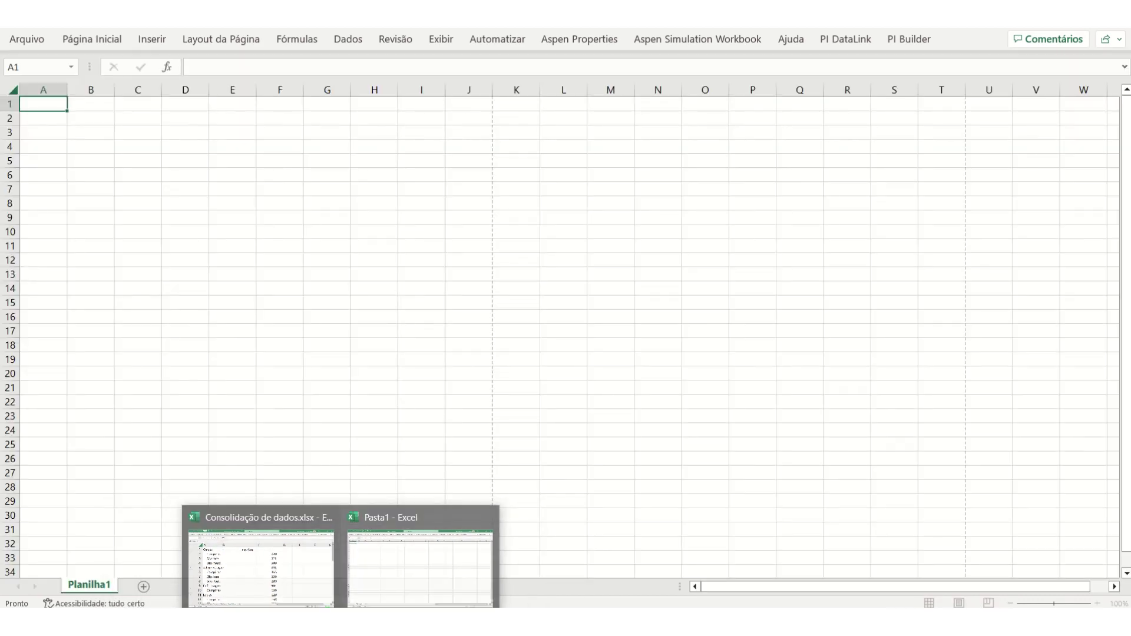
Step: Bring up Consolidação de dados.xlsx to view the link path in C2, and close that workbook
left_click(293, 553)
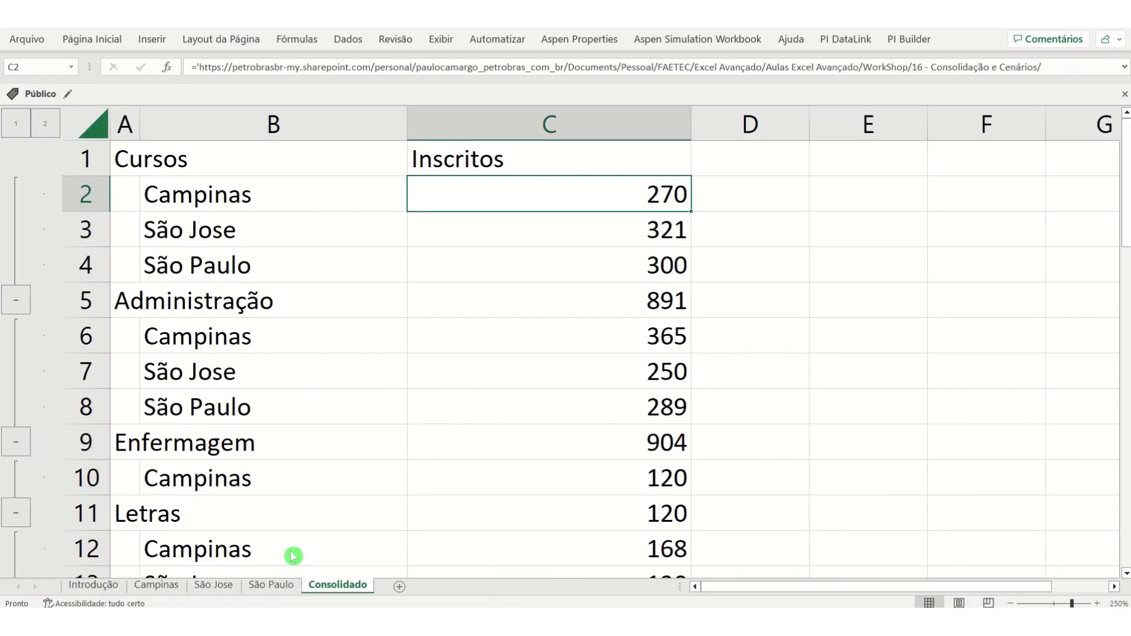
mouse_move(295, 578)
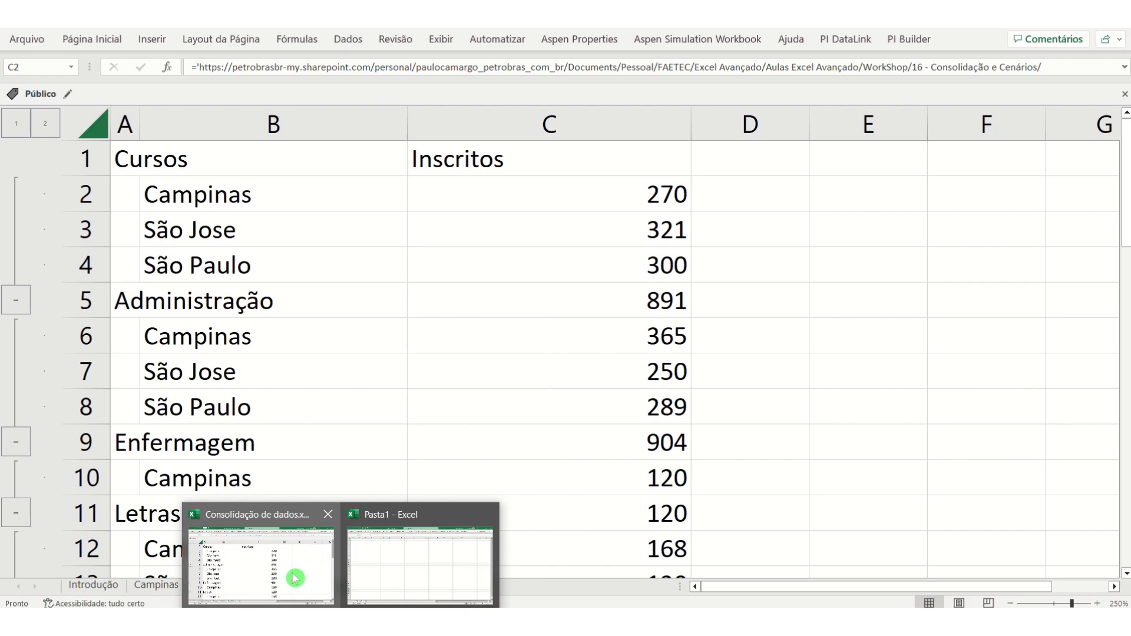
left_click(326, 516)
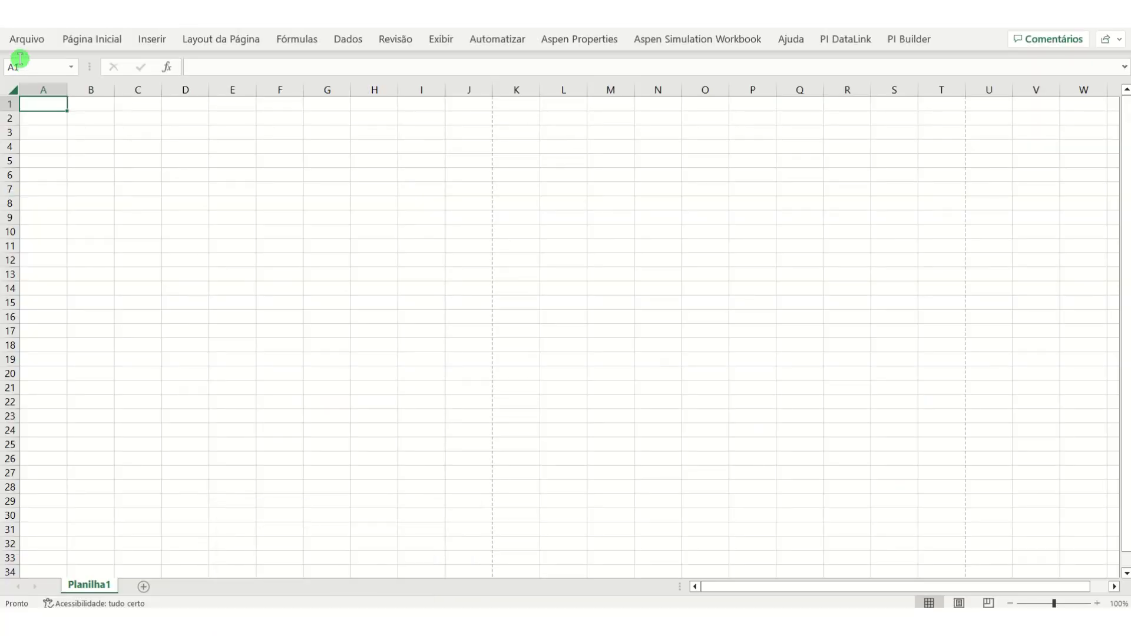
Step: Reopen Consolidação de dados.xlsx from the recommended files and update its links to the external sources
left_click(28, 40)
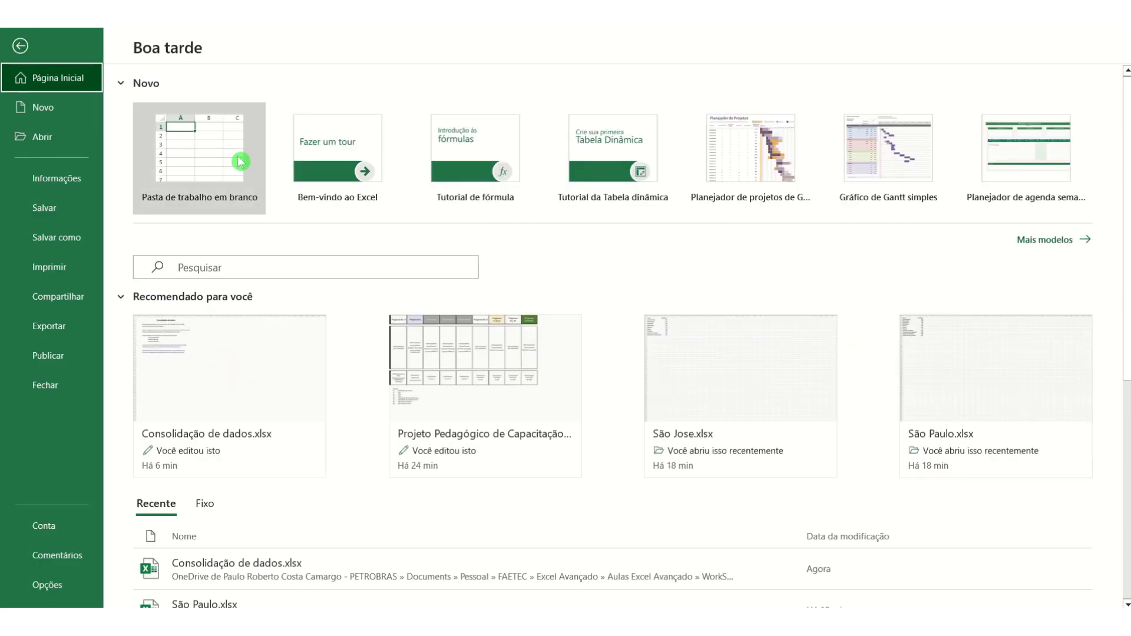
left_click(220, 344)
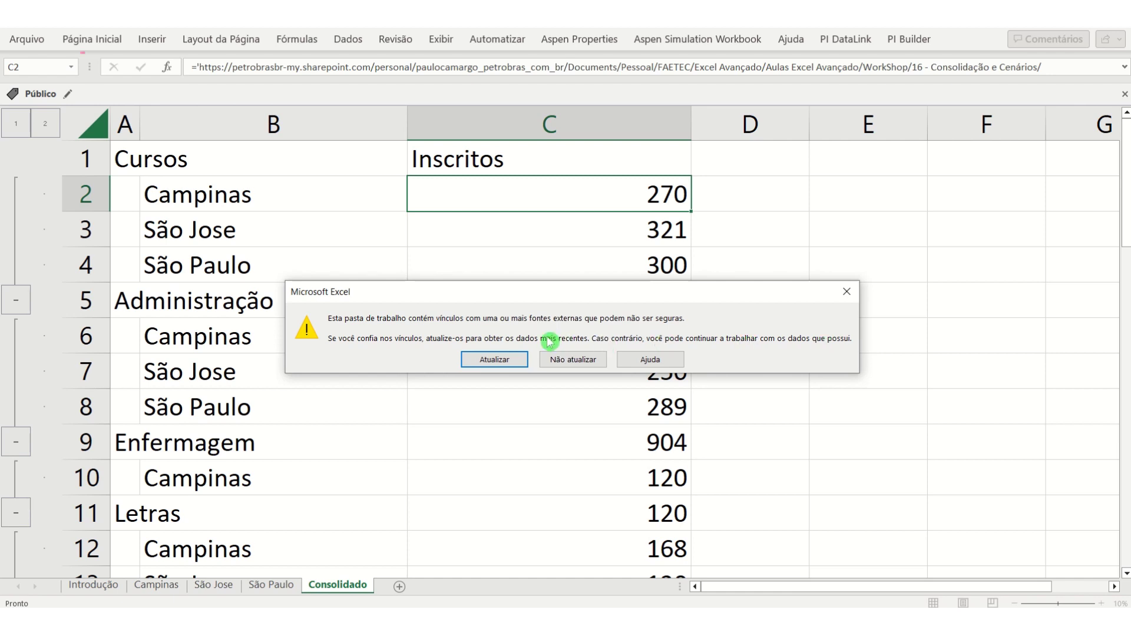
left_click(496, 358)
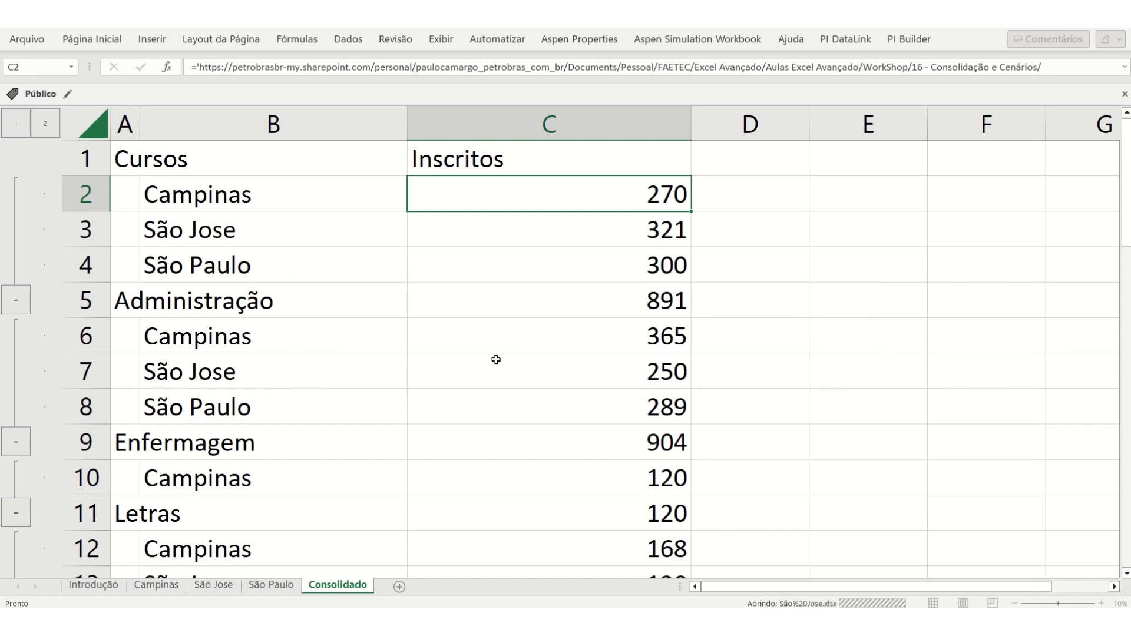